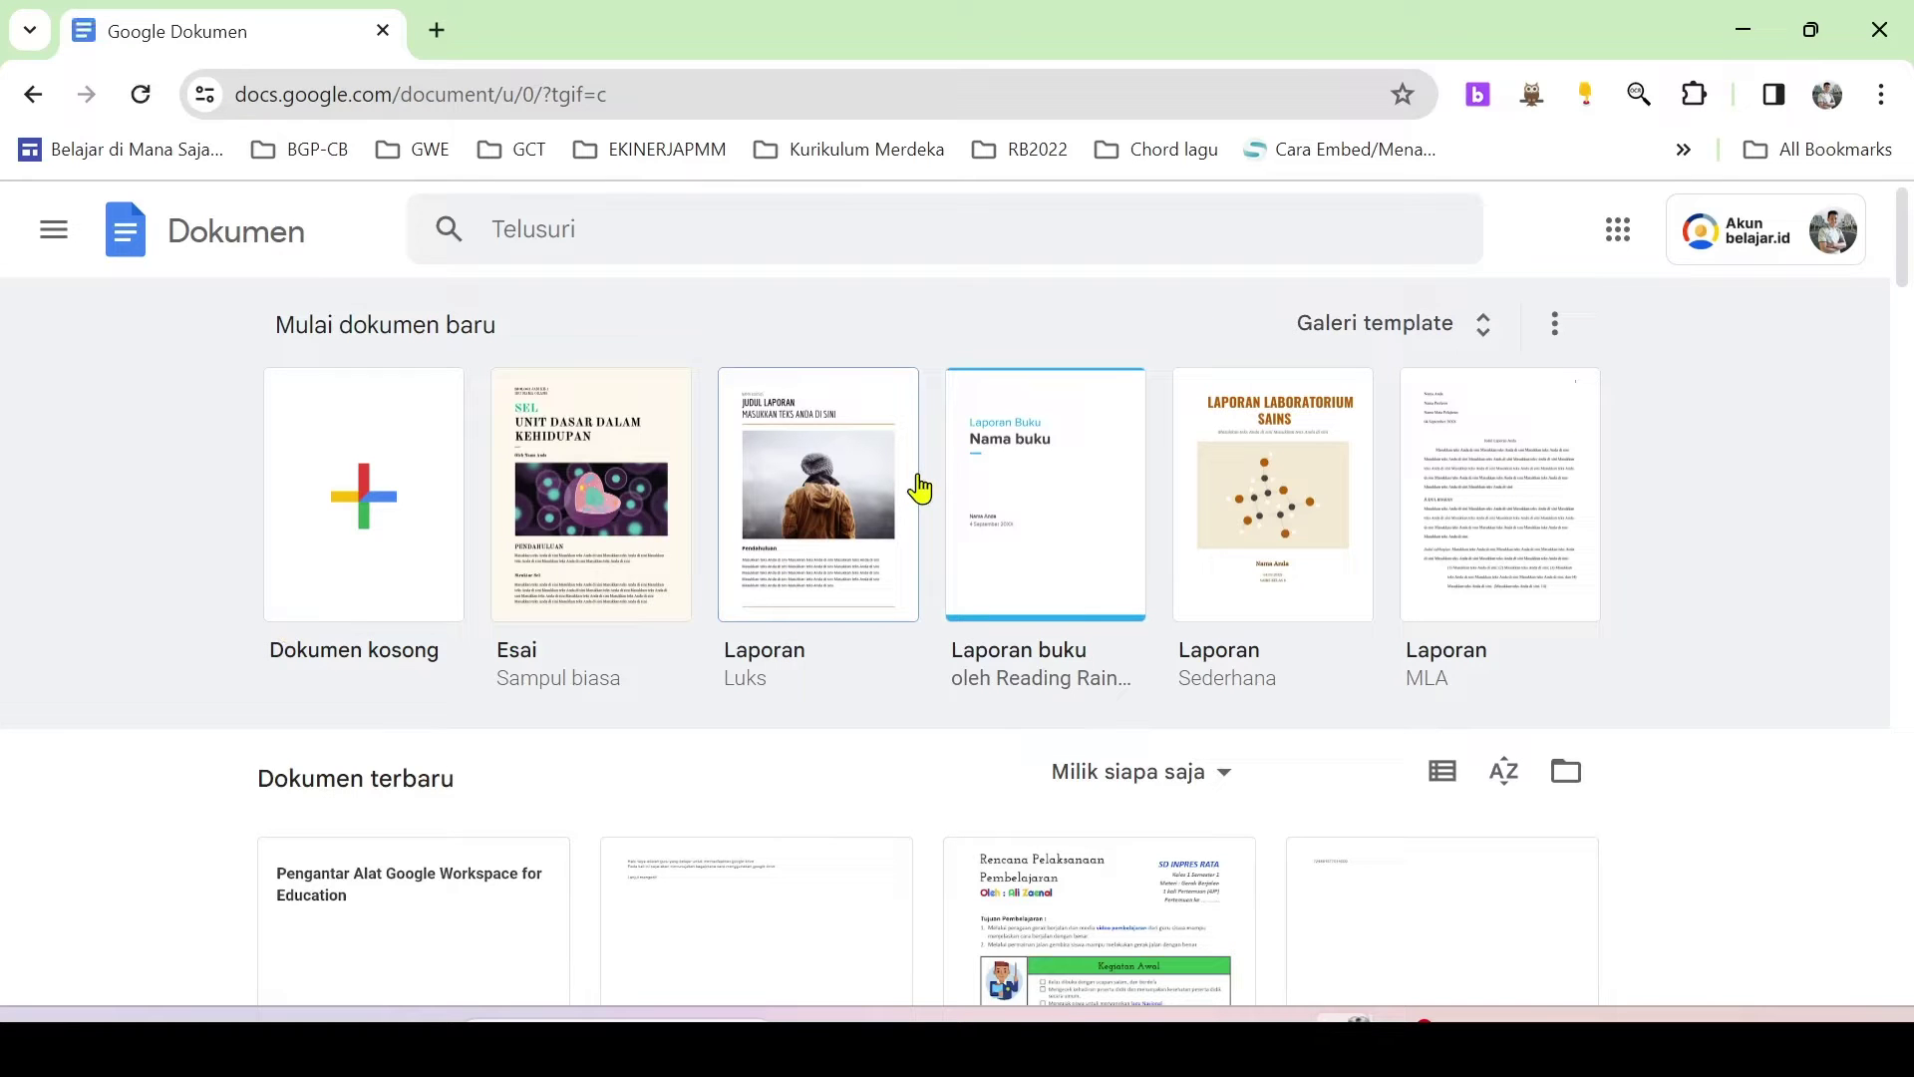
- Create a blank document and open Google Drive in a new browser tab
{"action": "left_click", "coordinate": [346, 538]}
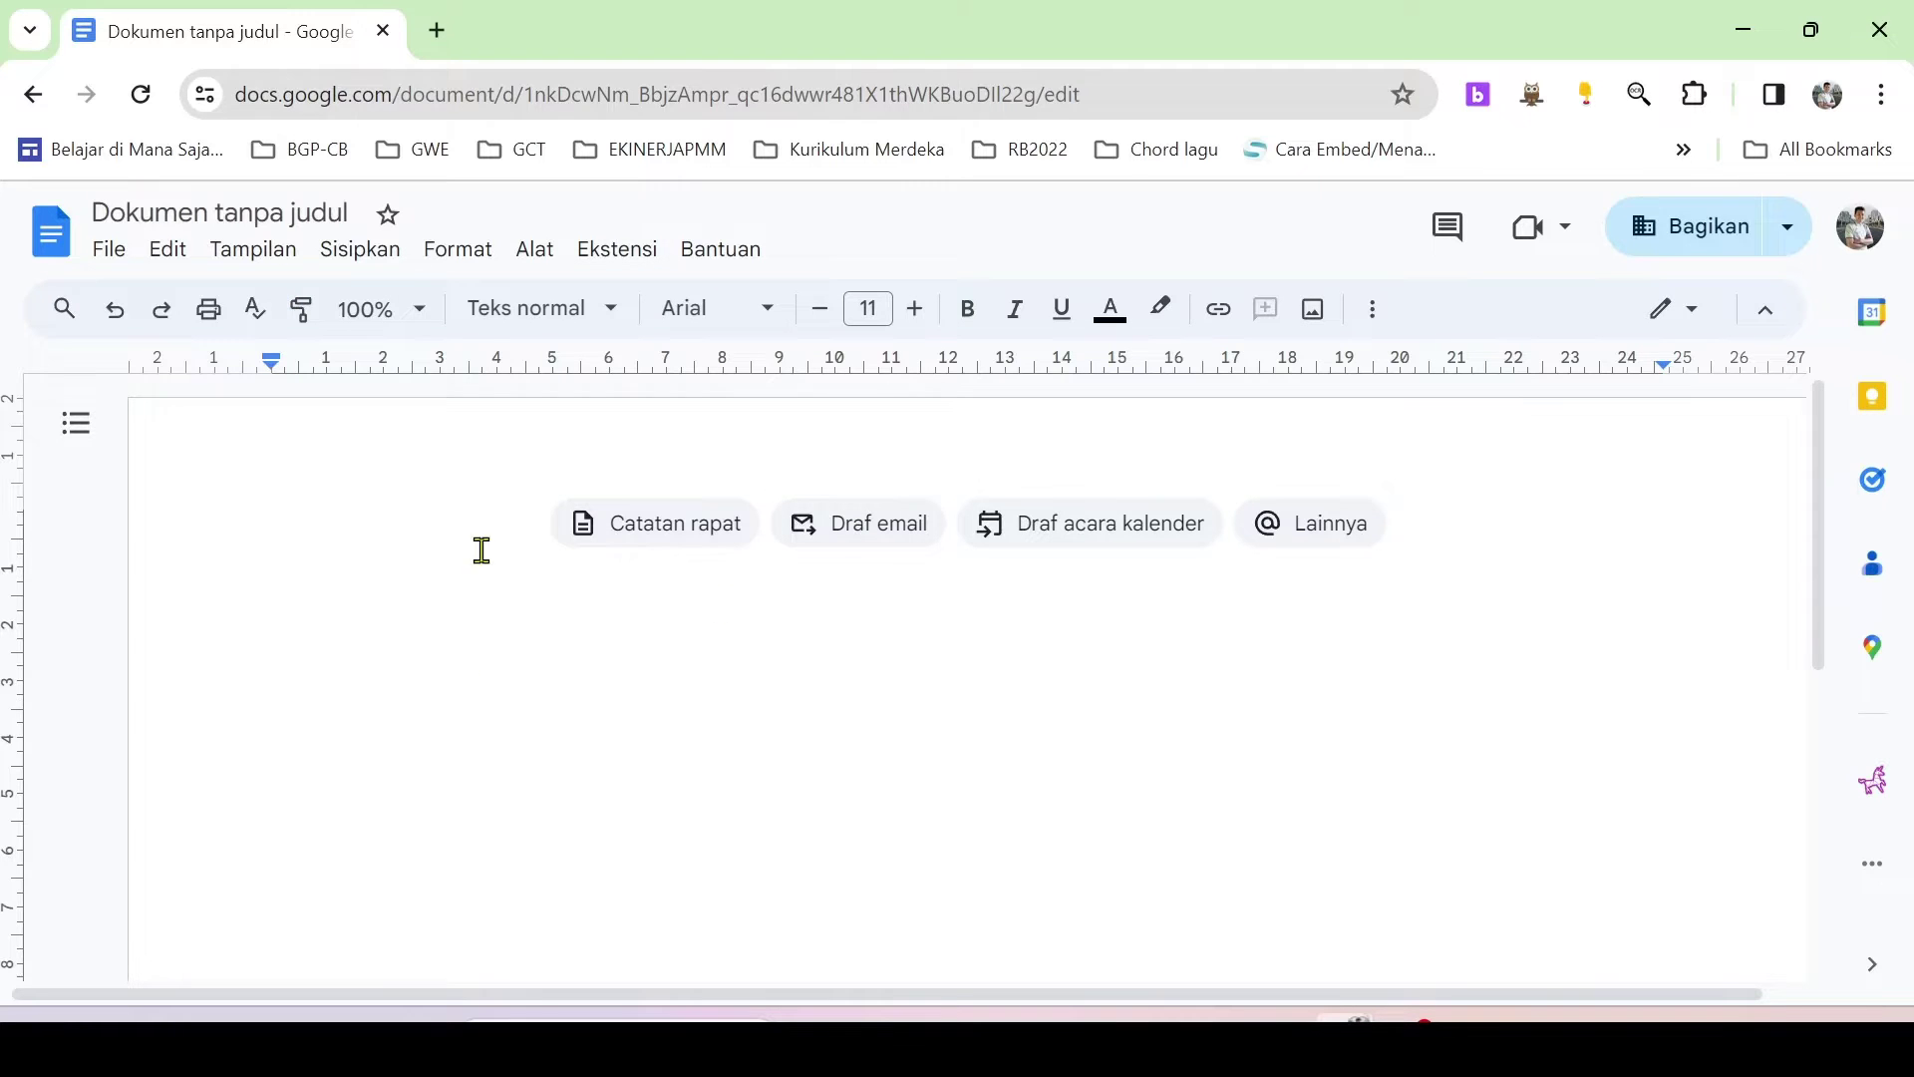
{"action": "left_click", "coordinate": [437, 30]}
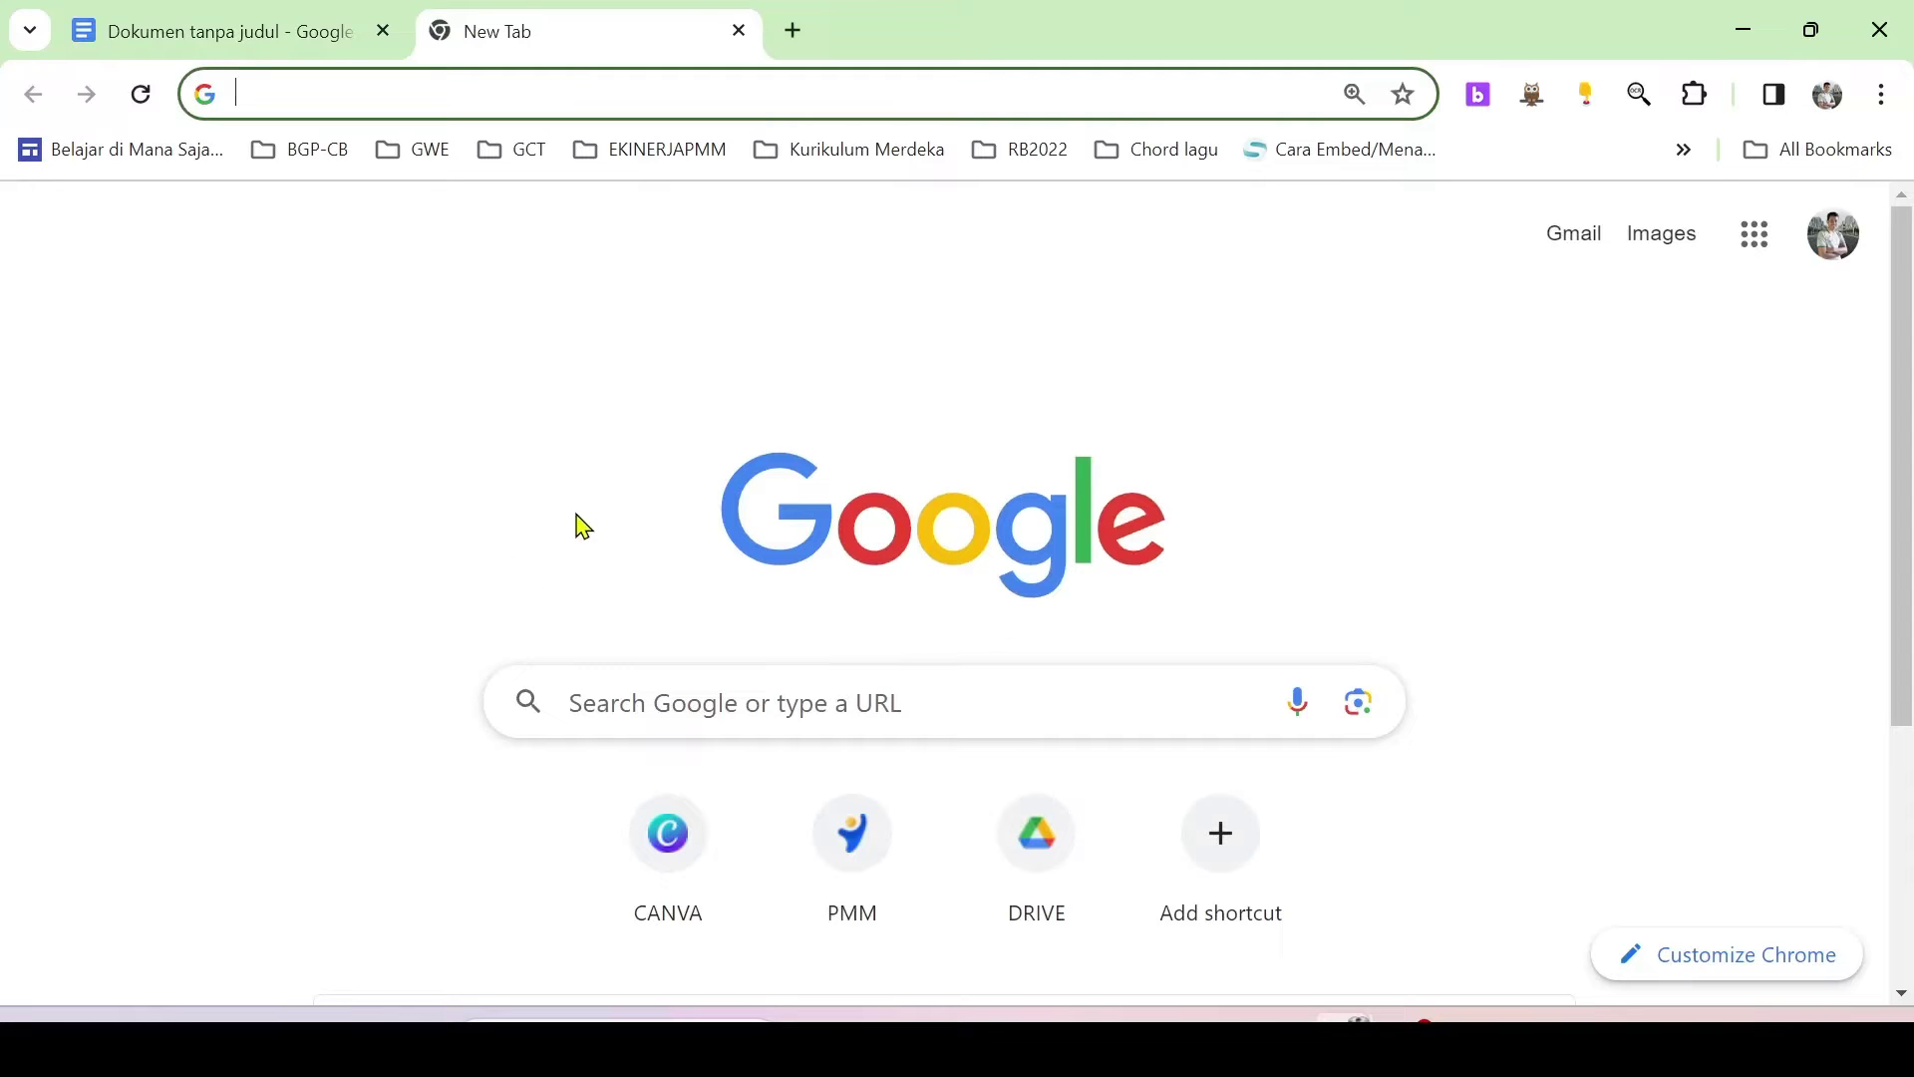
{"action": "left_click", "coordinate": [1759, 246]}
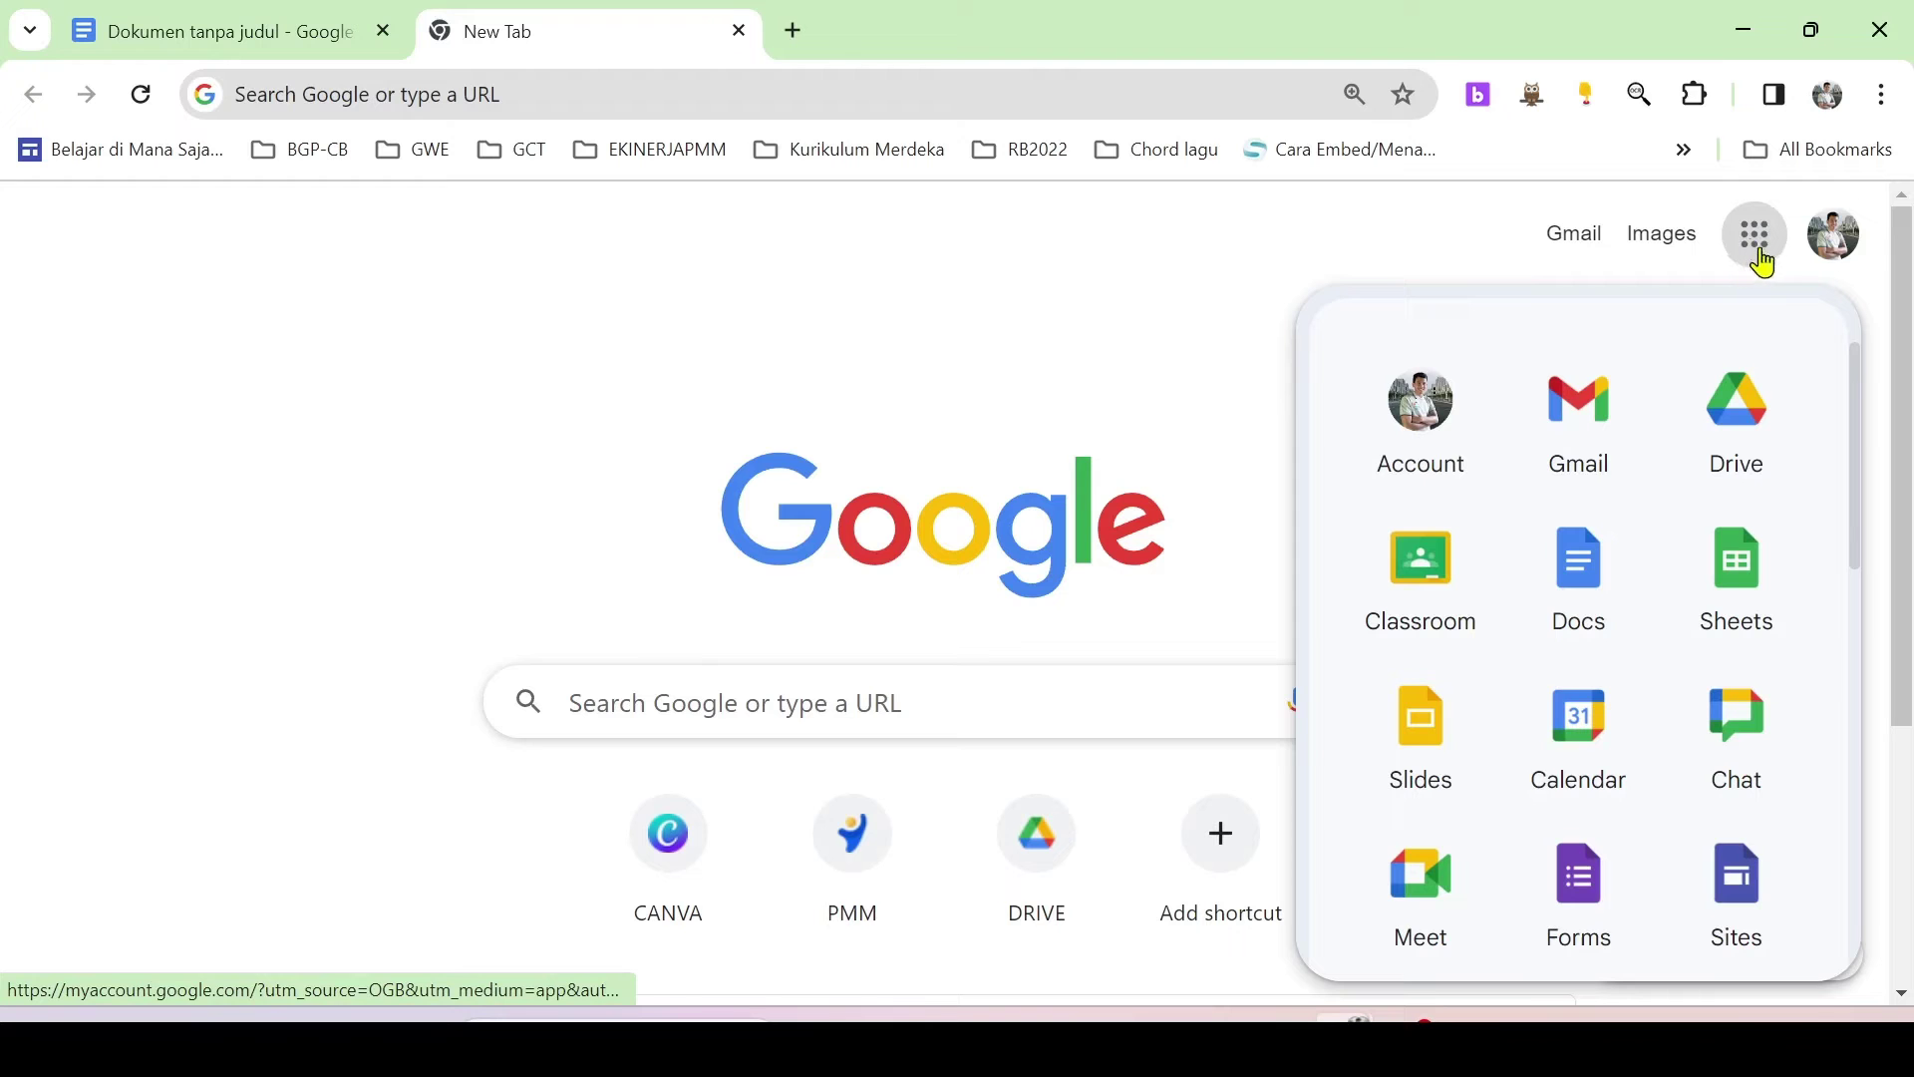
{"action": "left_click", "coordinate": [1740, 431]}
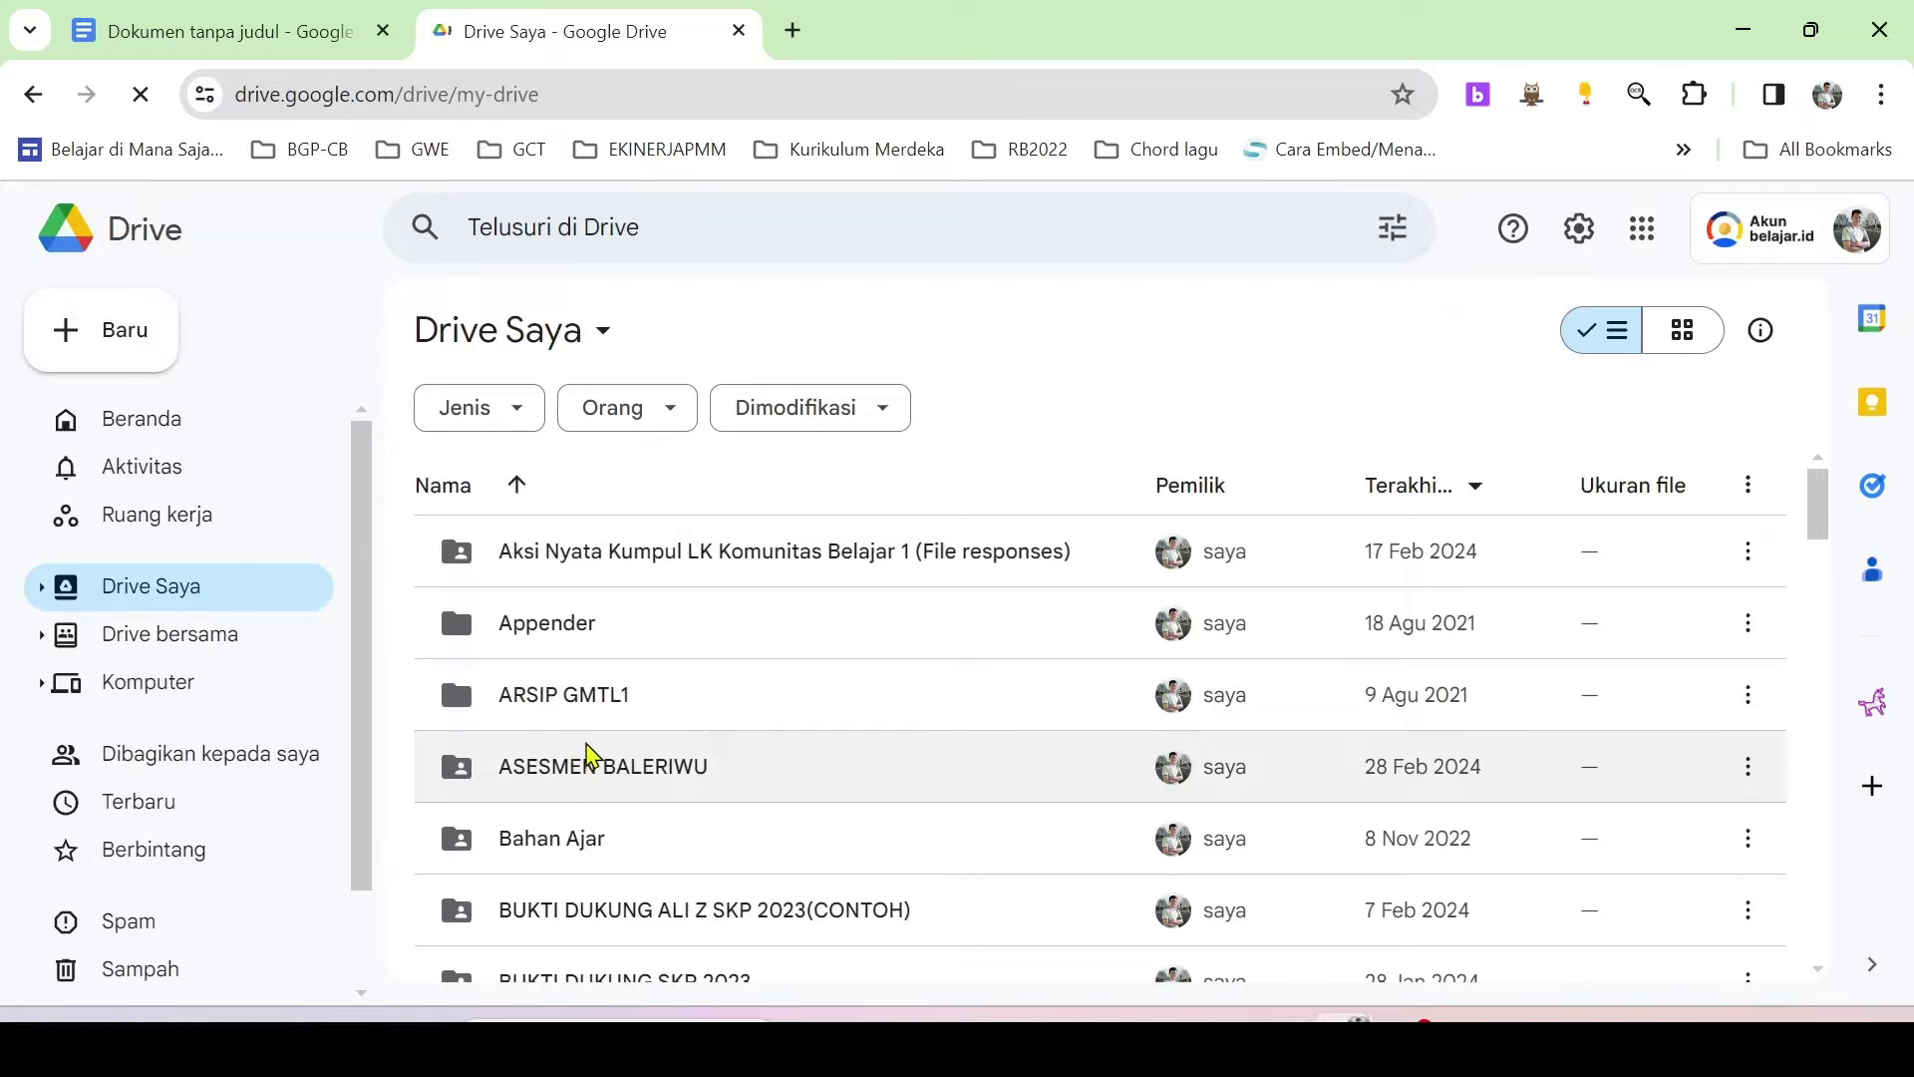
- Find and open the folder "FOLDER LATIHAN DRIVE" in My Drive
{"action": "scroll", "coordinate": [583, 749], "scroll_direction": "down", "scroll_amount": 3}
{"action": "scroll", "coordinate": [588, 747], "scroll_direction": "down", "scroll_amount": 5}
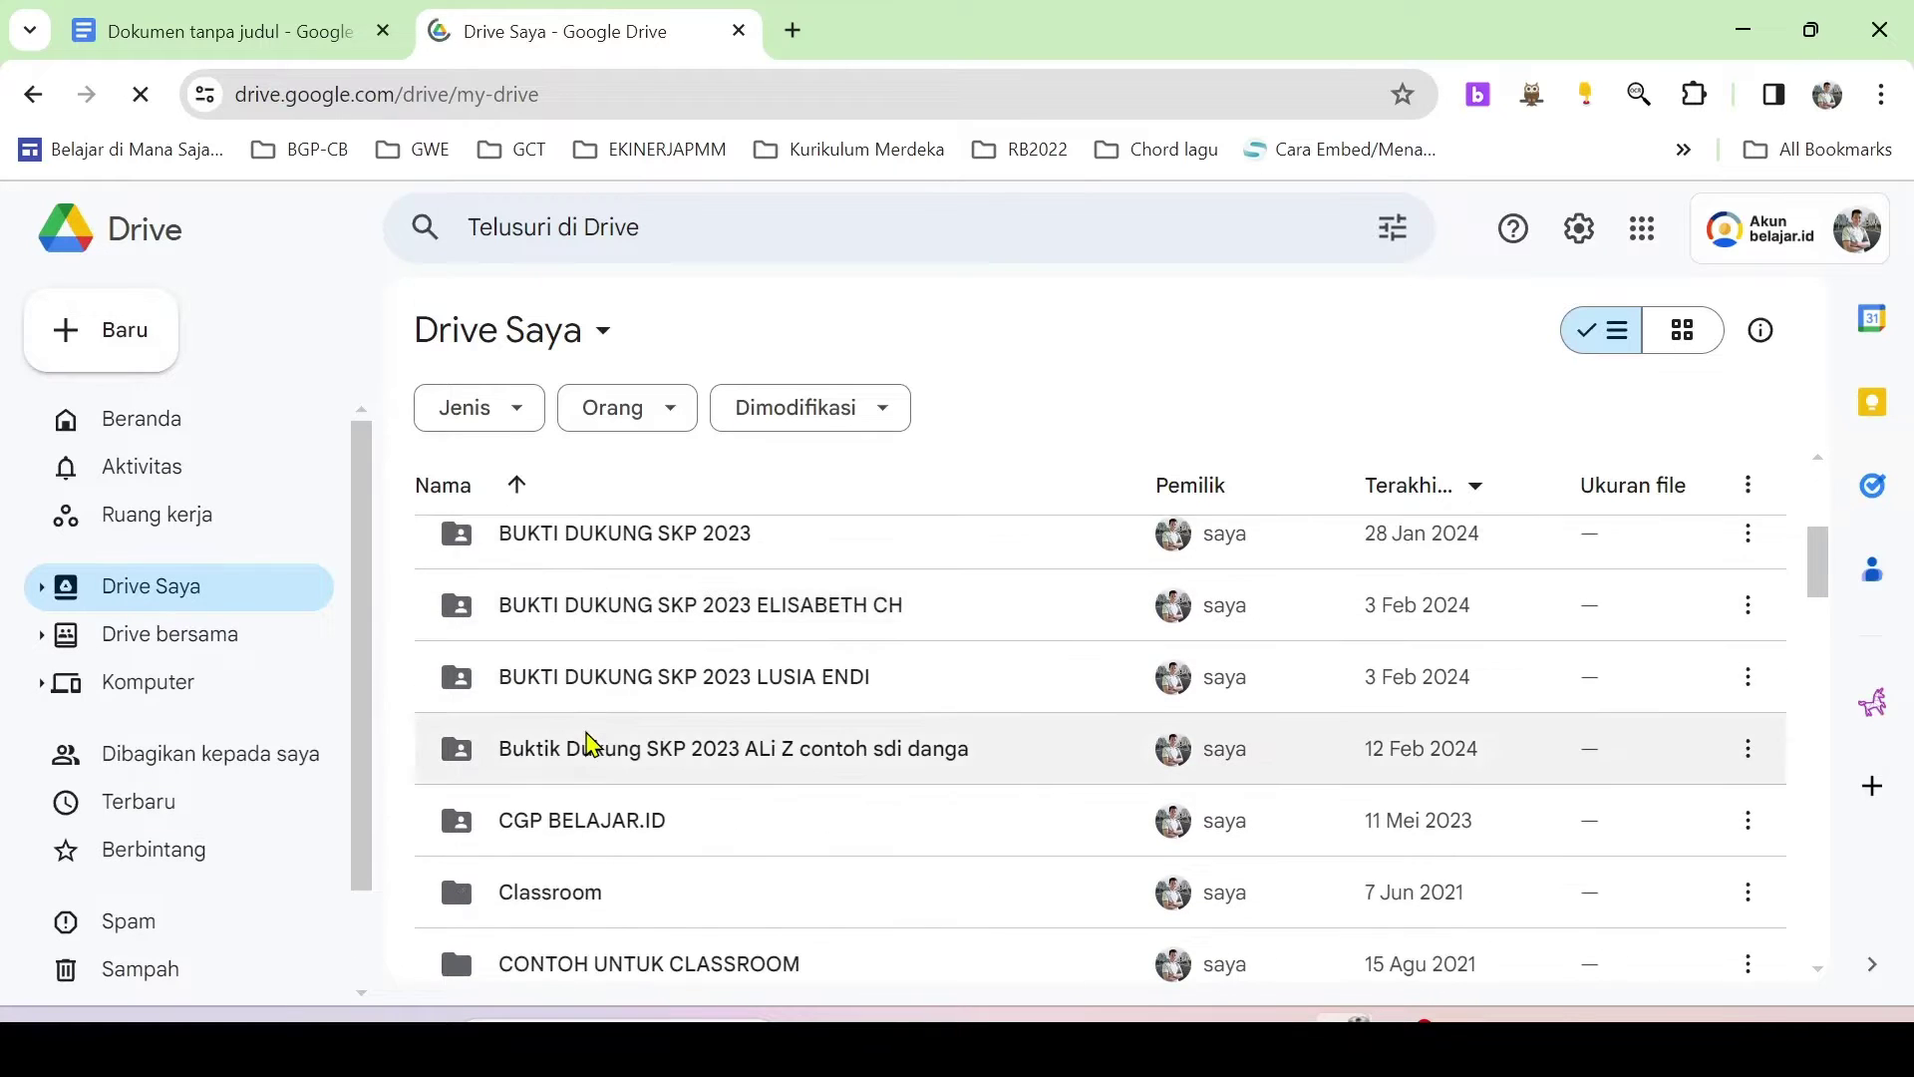
{"action": "scroll", "coordinate": [596, 746], "scroll_direction": "down", "scroll_amount": 6}
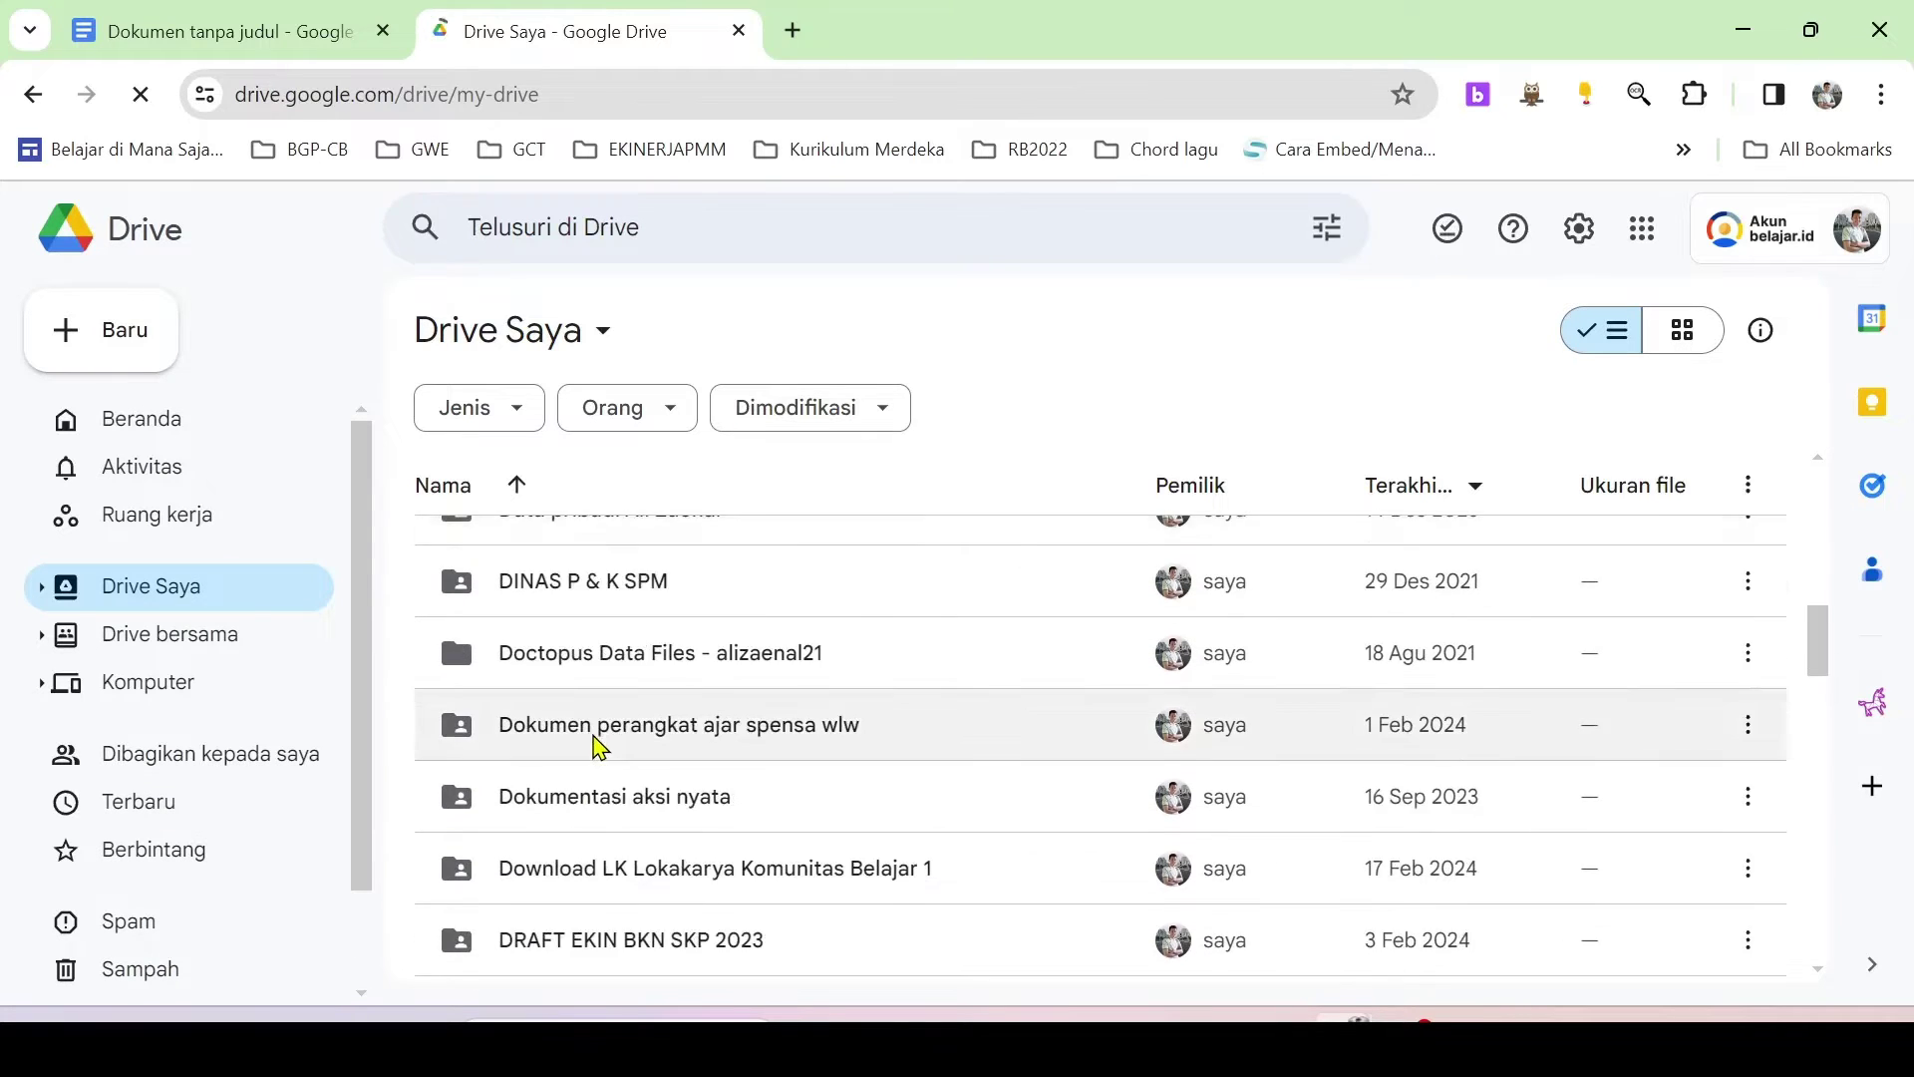
{"action": "scroll", "coordinate": [598, 749], "scroll_direction": "down", "scroll_amount": 2}
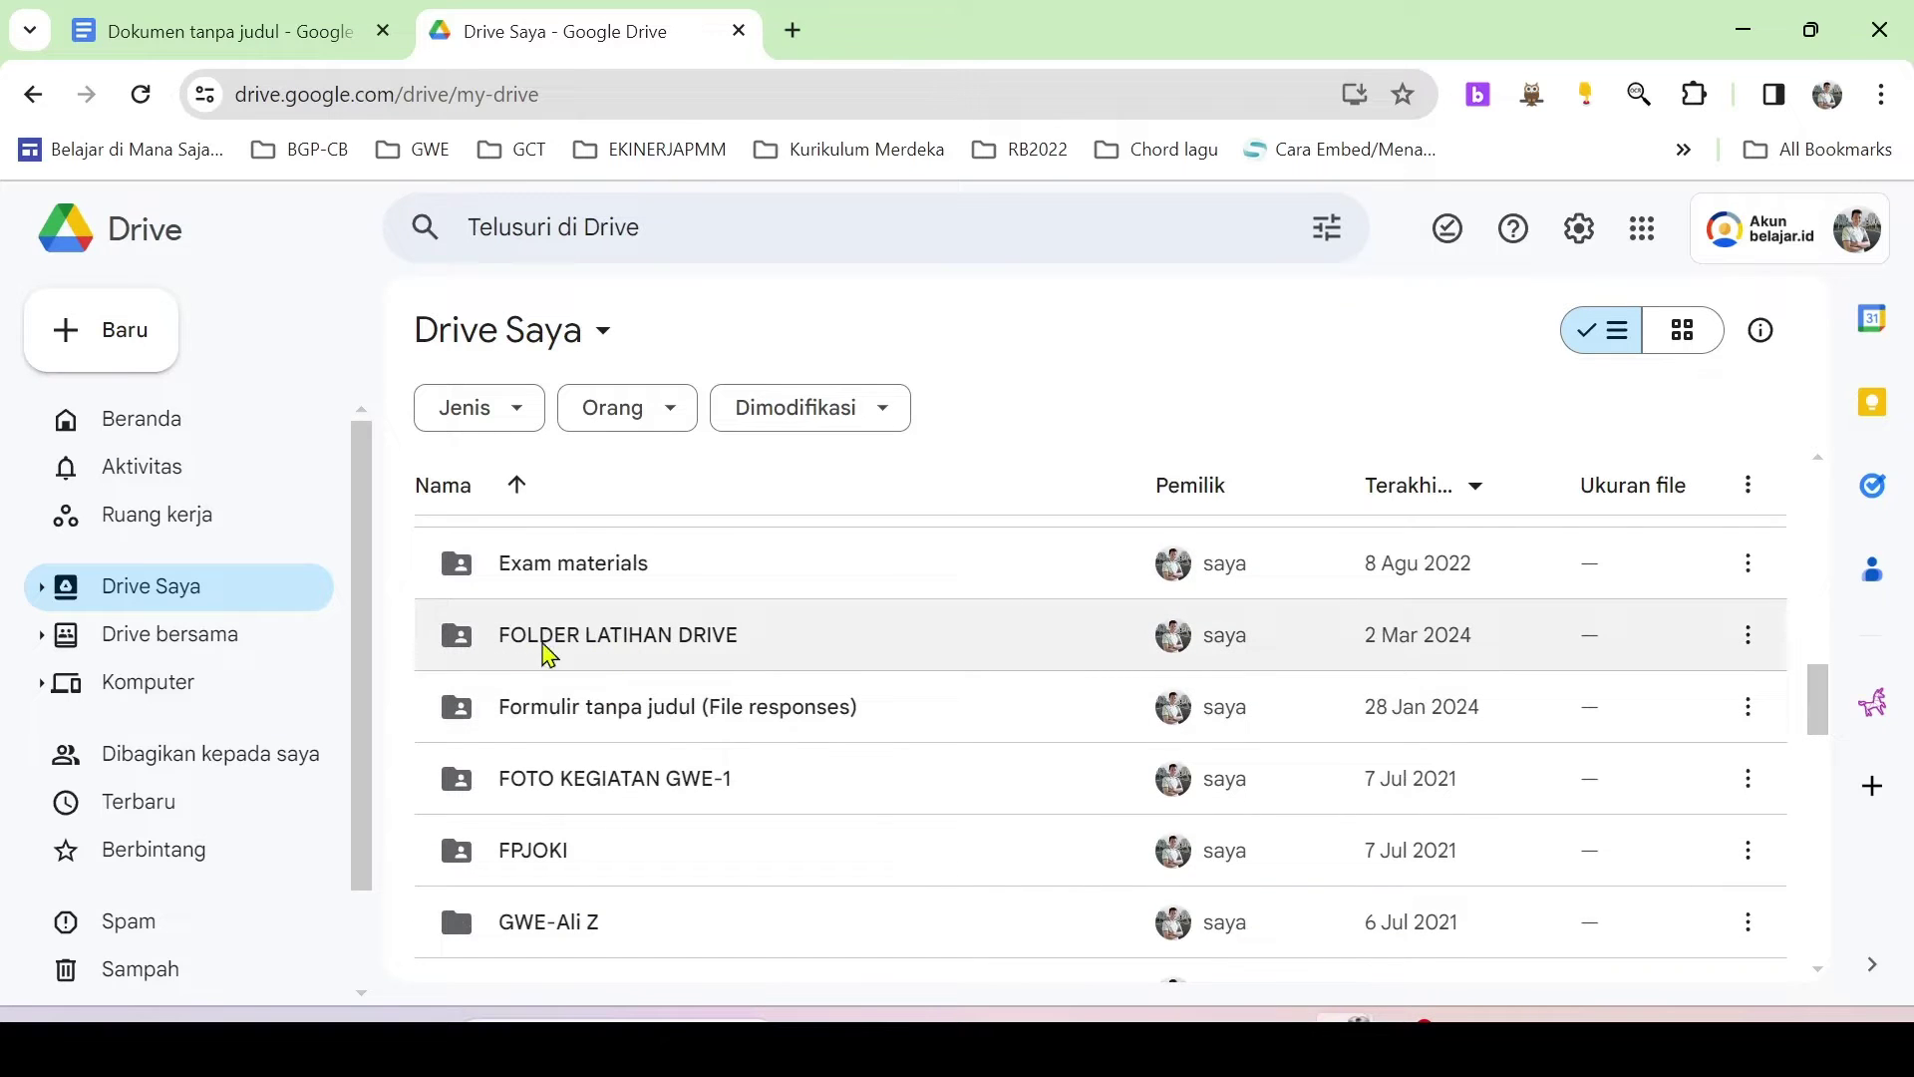
{"action": "double_click", "coordinate": [575, 639]}
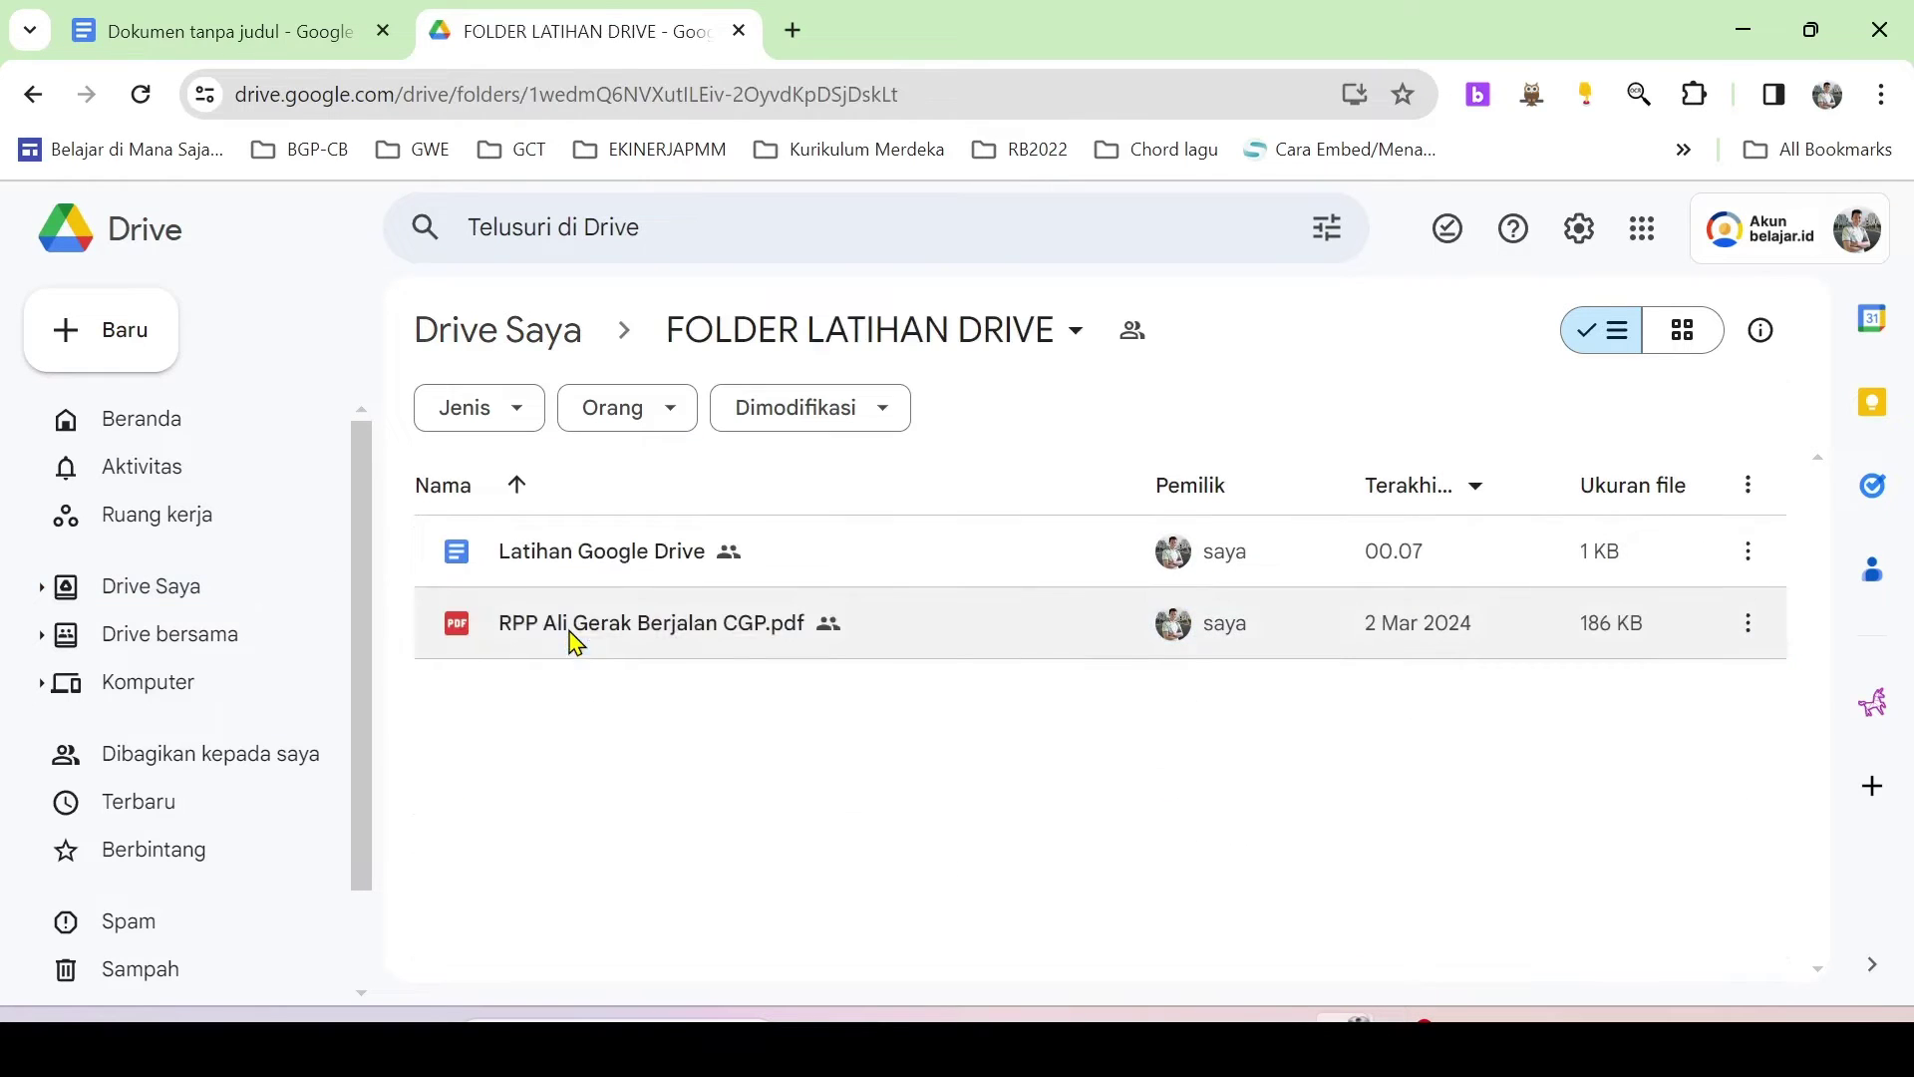
- Create a new Google Docs document in this folder and agree to share it with the folder's members
{"action": "left_click", "coordinate": [111, 349]}
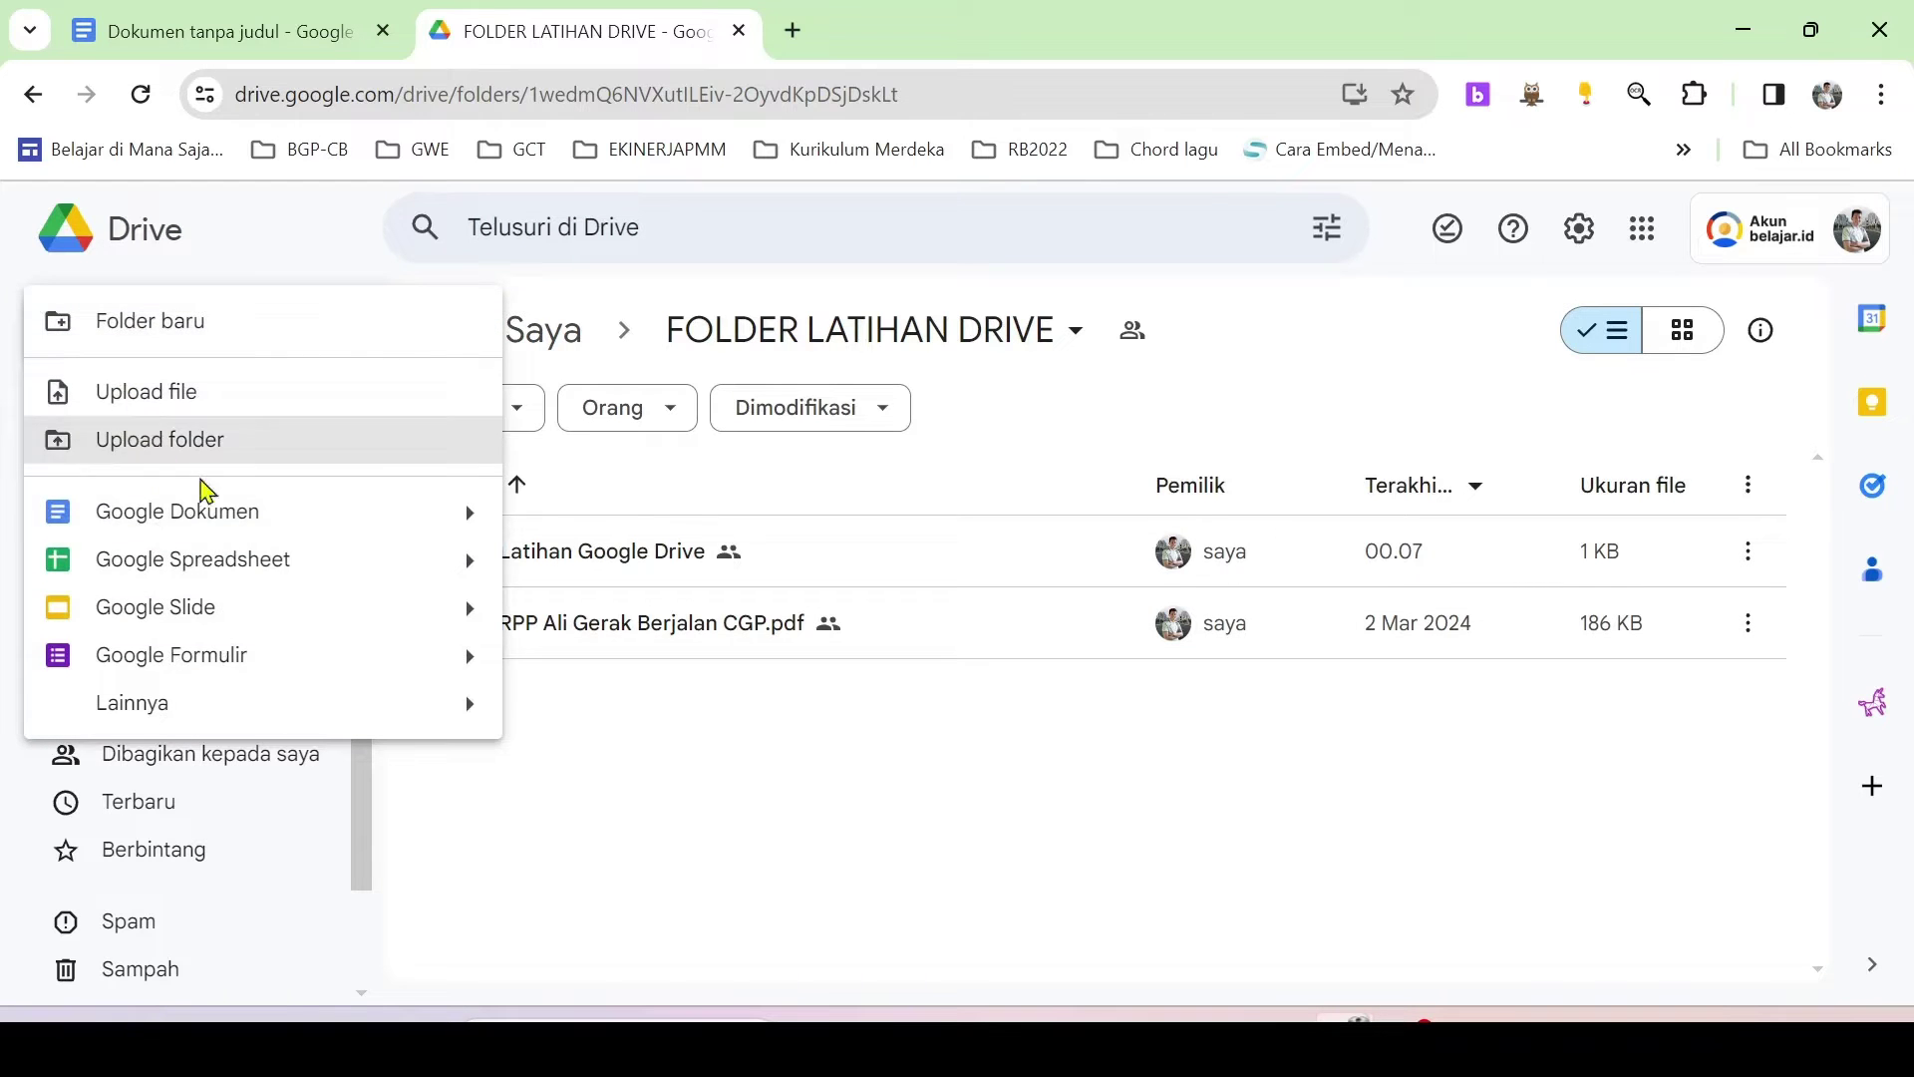
{"action": "left_click", "coordinate": [220, 514]}
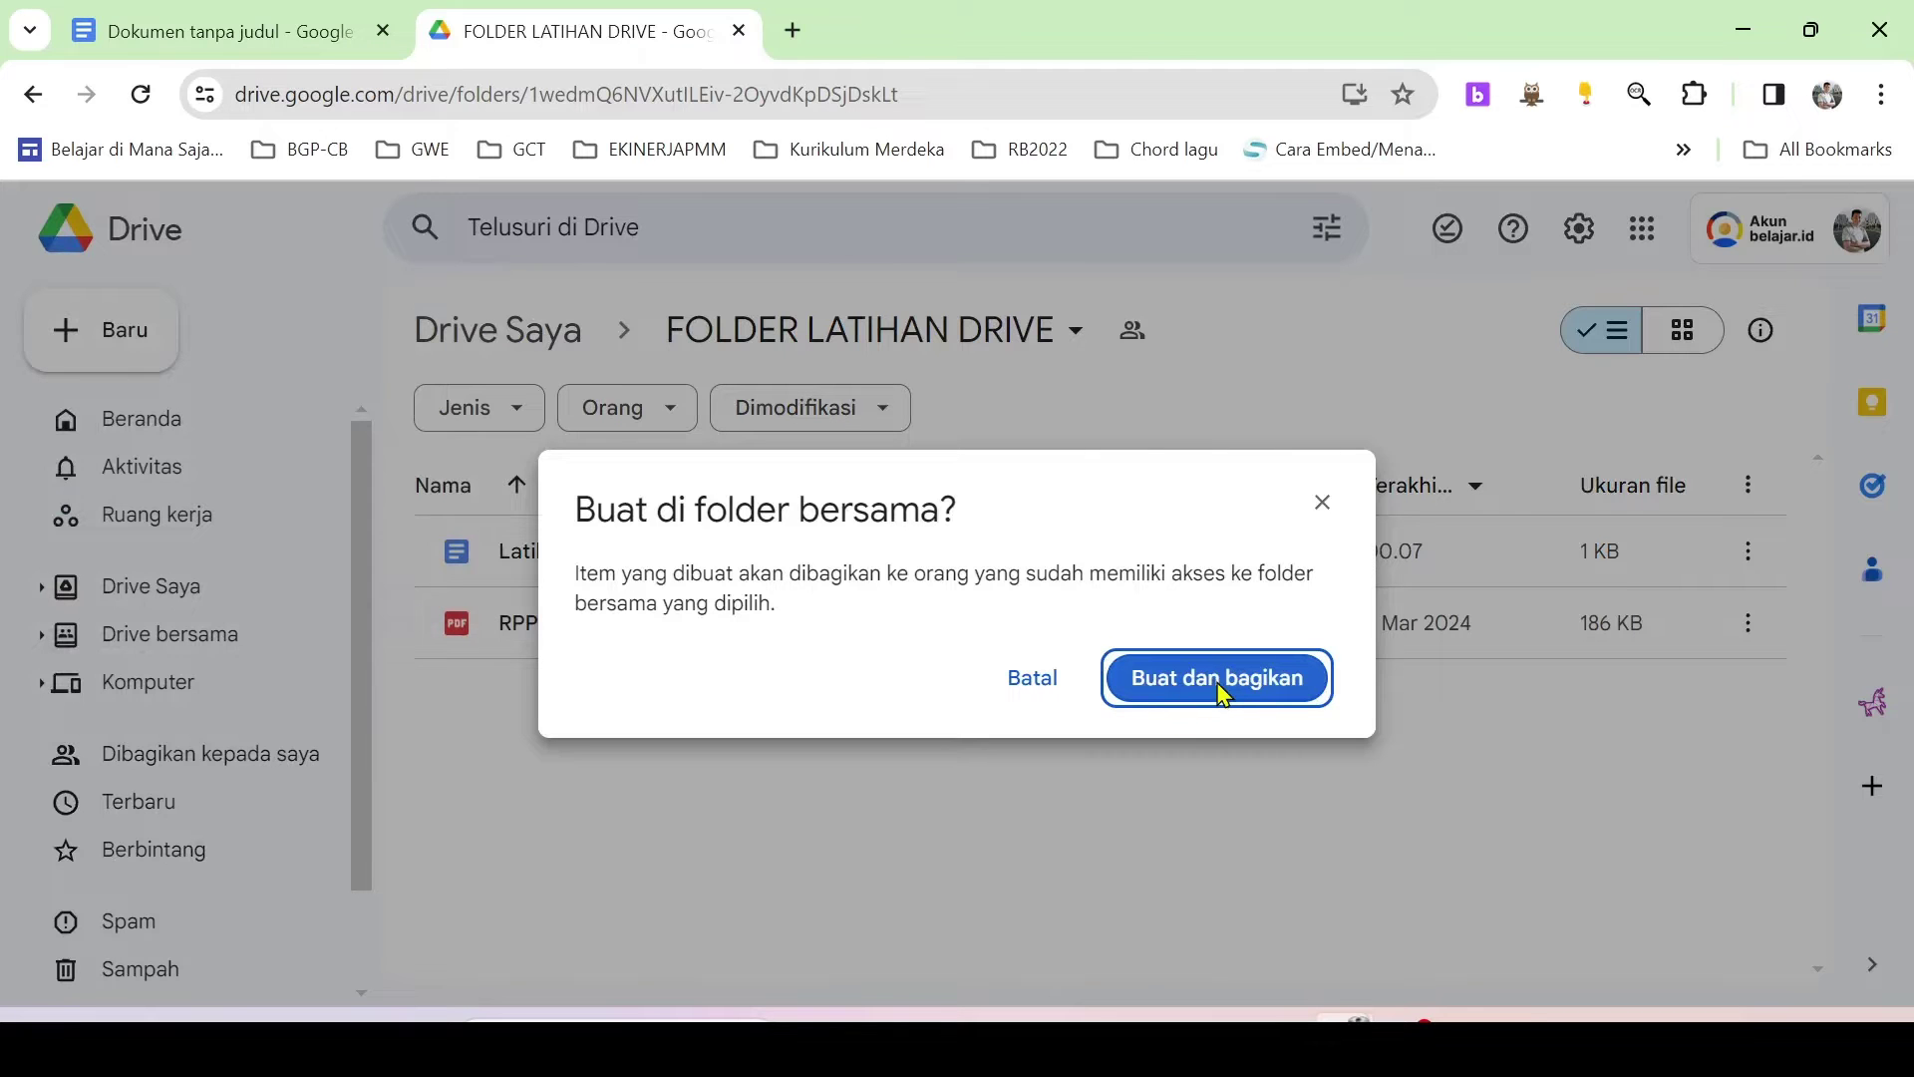
{"action": "left_click", "coordinate": [1222, 689]}
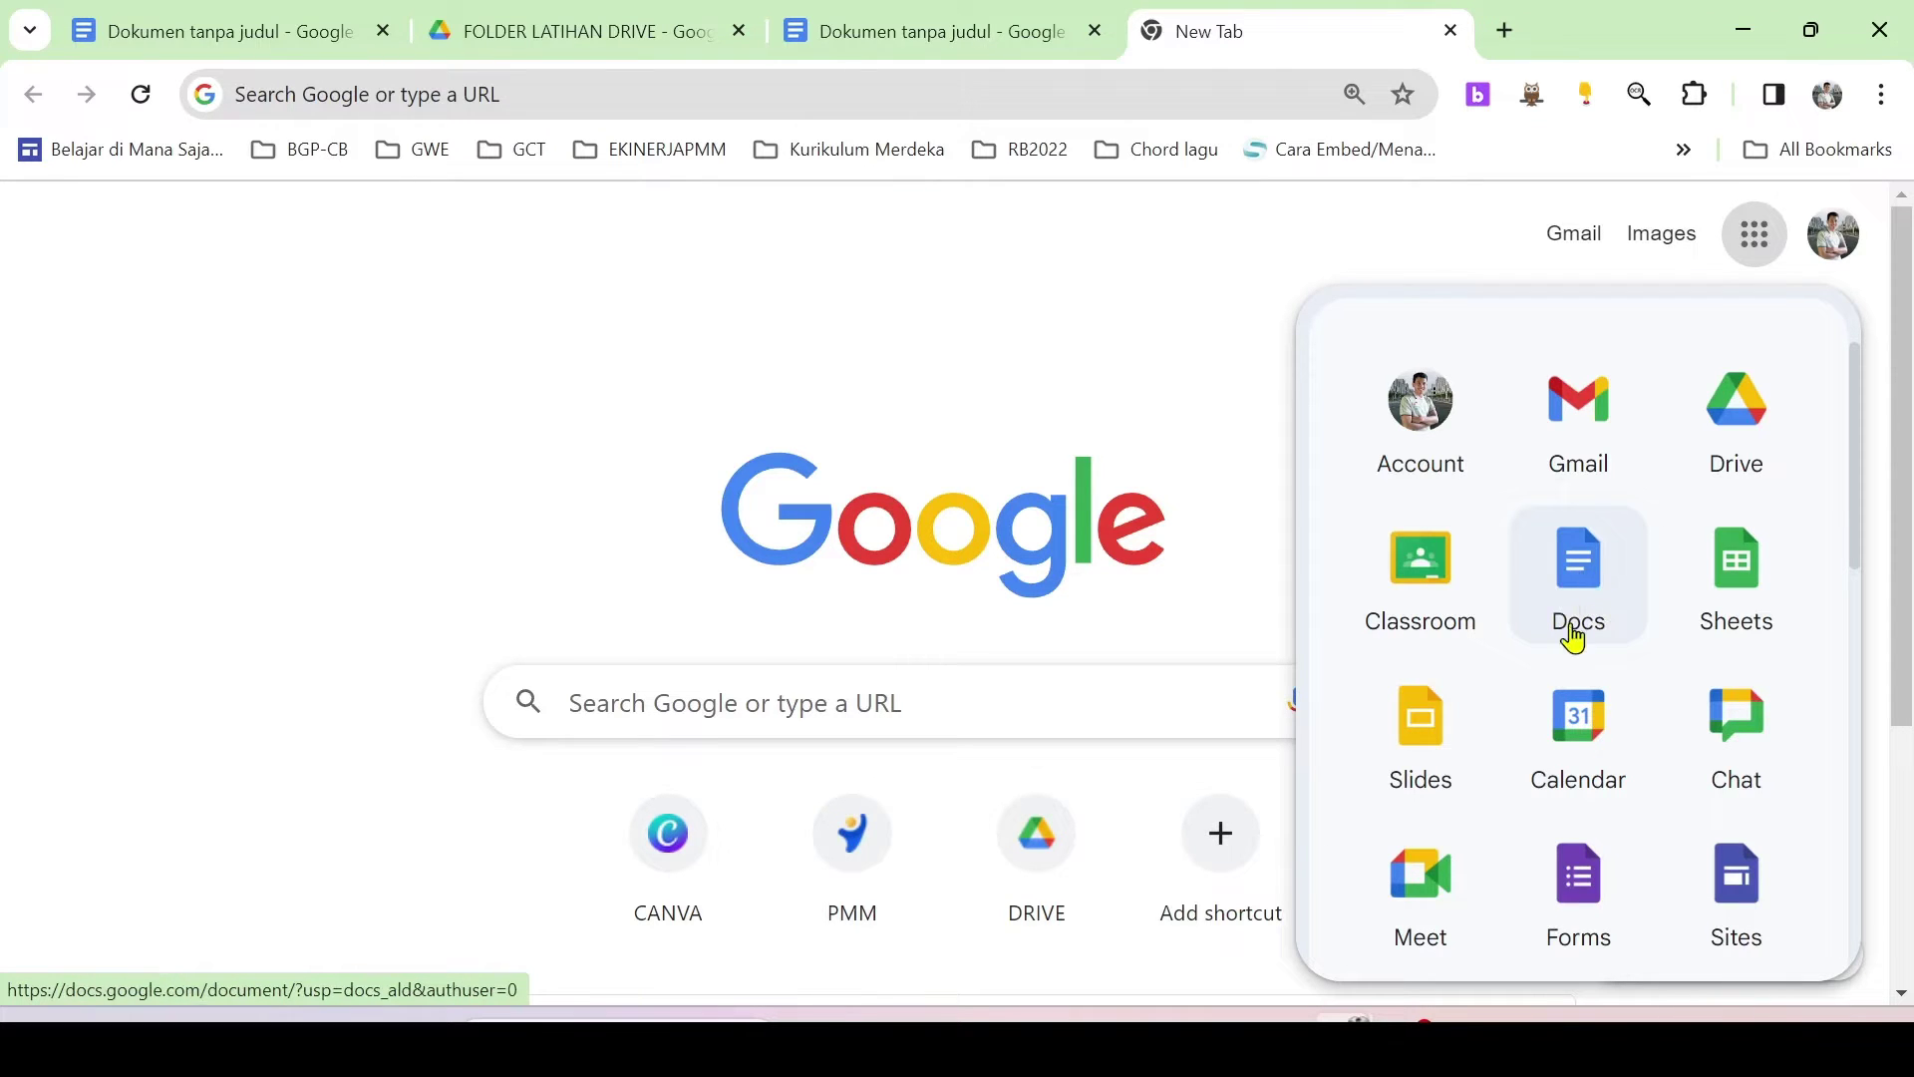
- Rename the untitled document created in the Drive folder as "Modul Ajar Pembelajaran Penjas Pertemuan 7"
{"action": "left_click", "coordinate": [675, 35]}
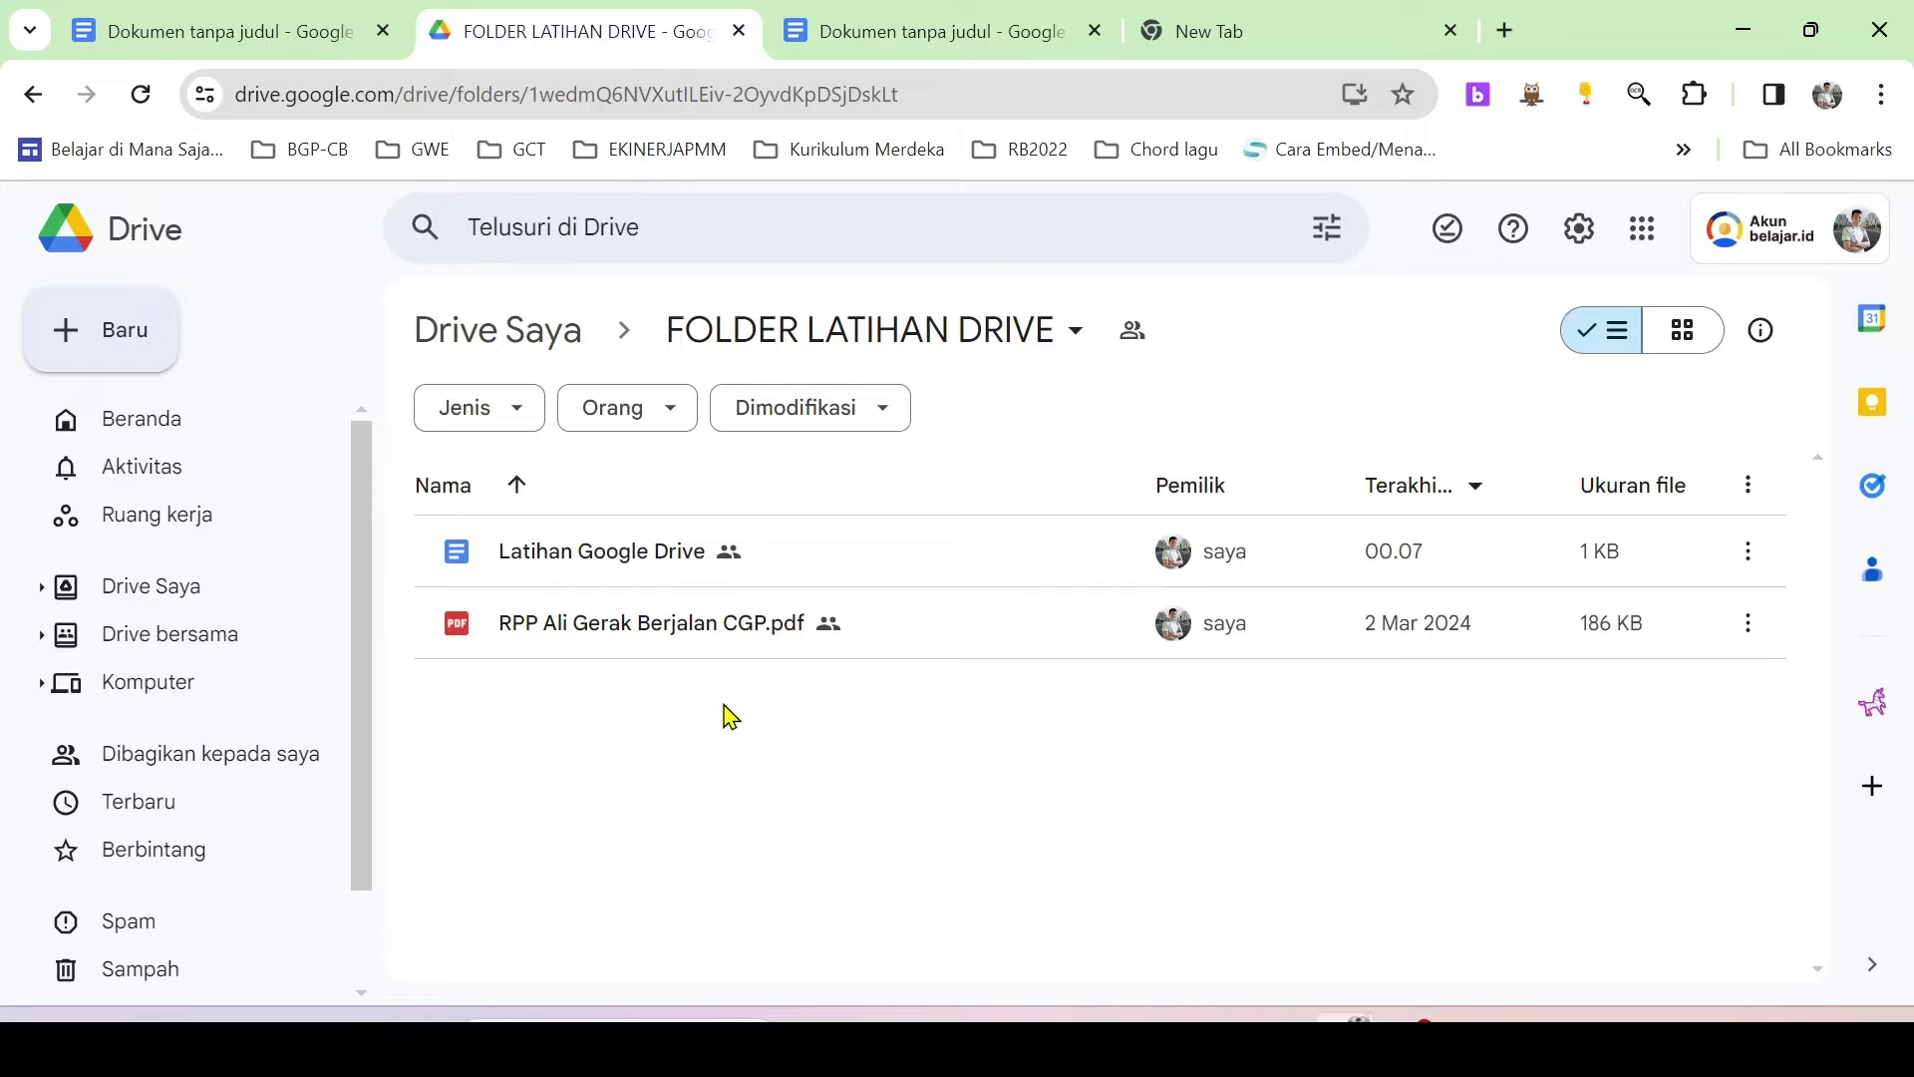
{"action": "left_click", "coordinate": [937, 36]}
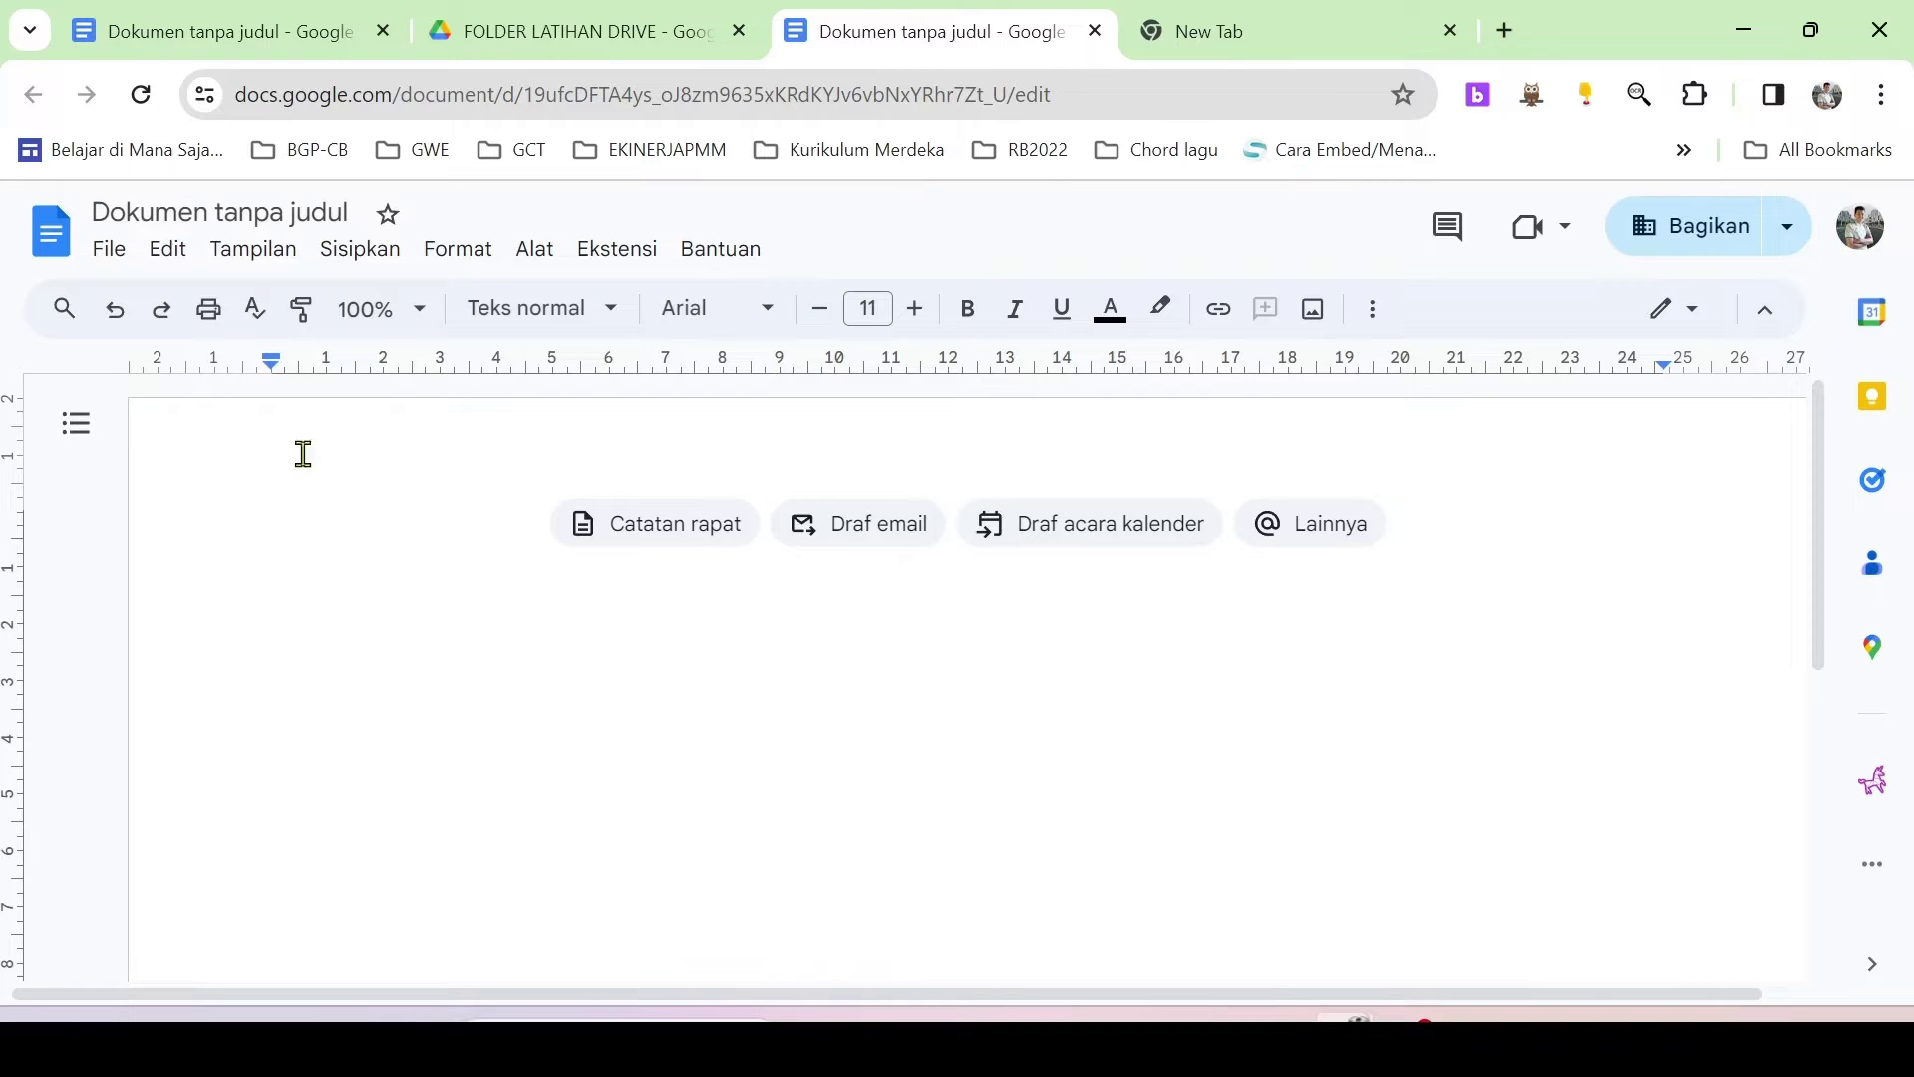
{"action": "left_click", "coordinate": [140, 207]}
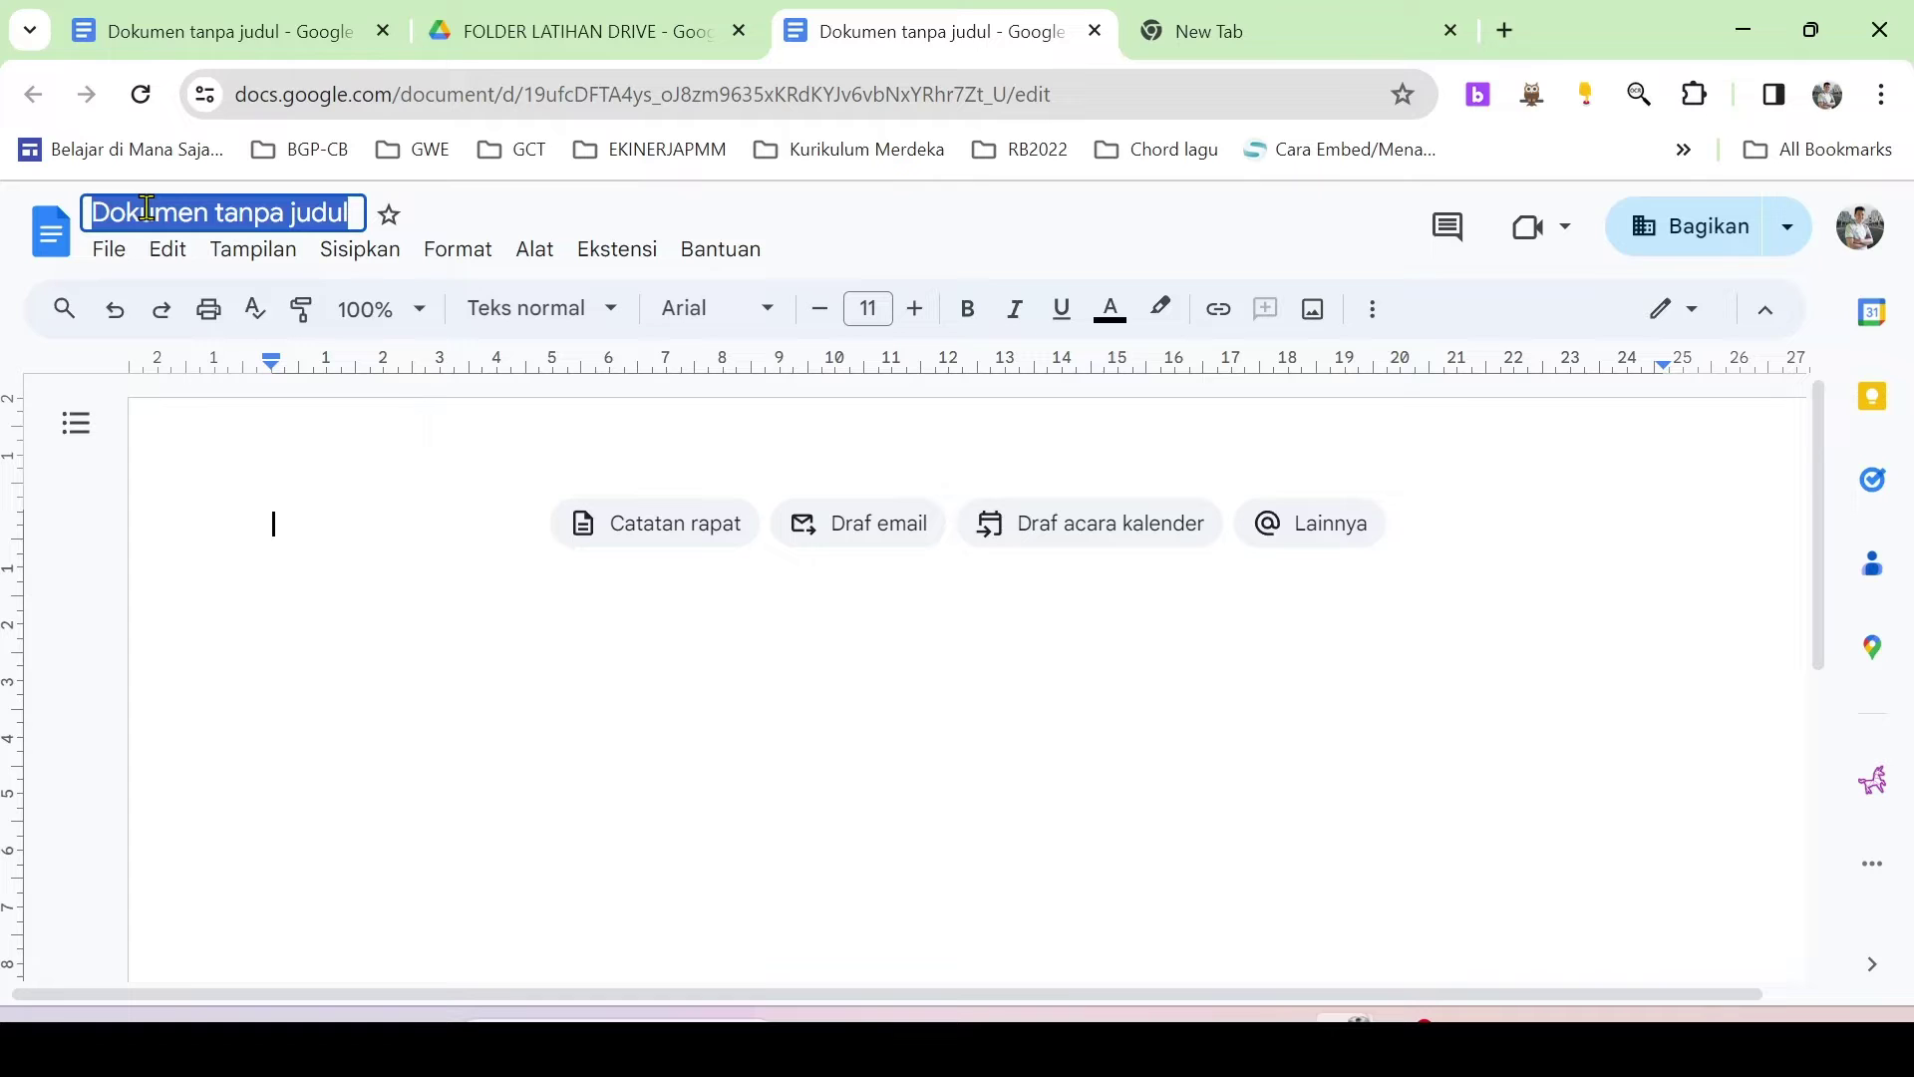
{"action": "type", "text": "Modul Aj"}
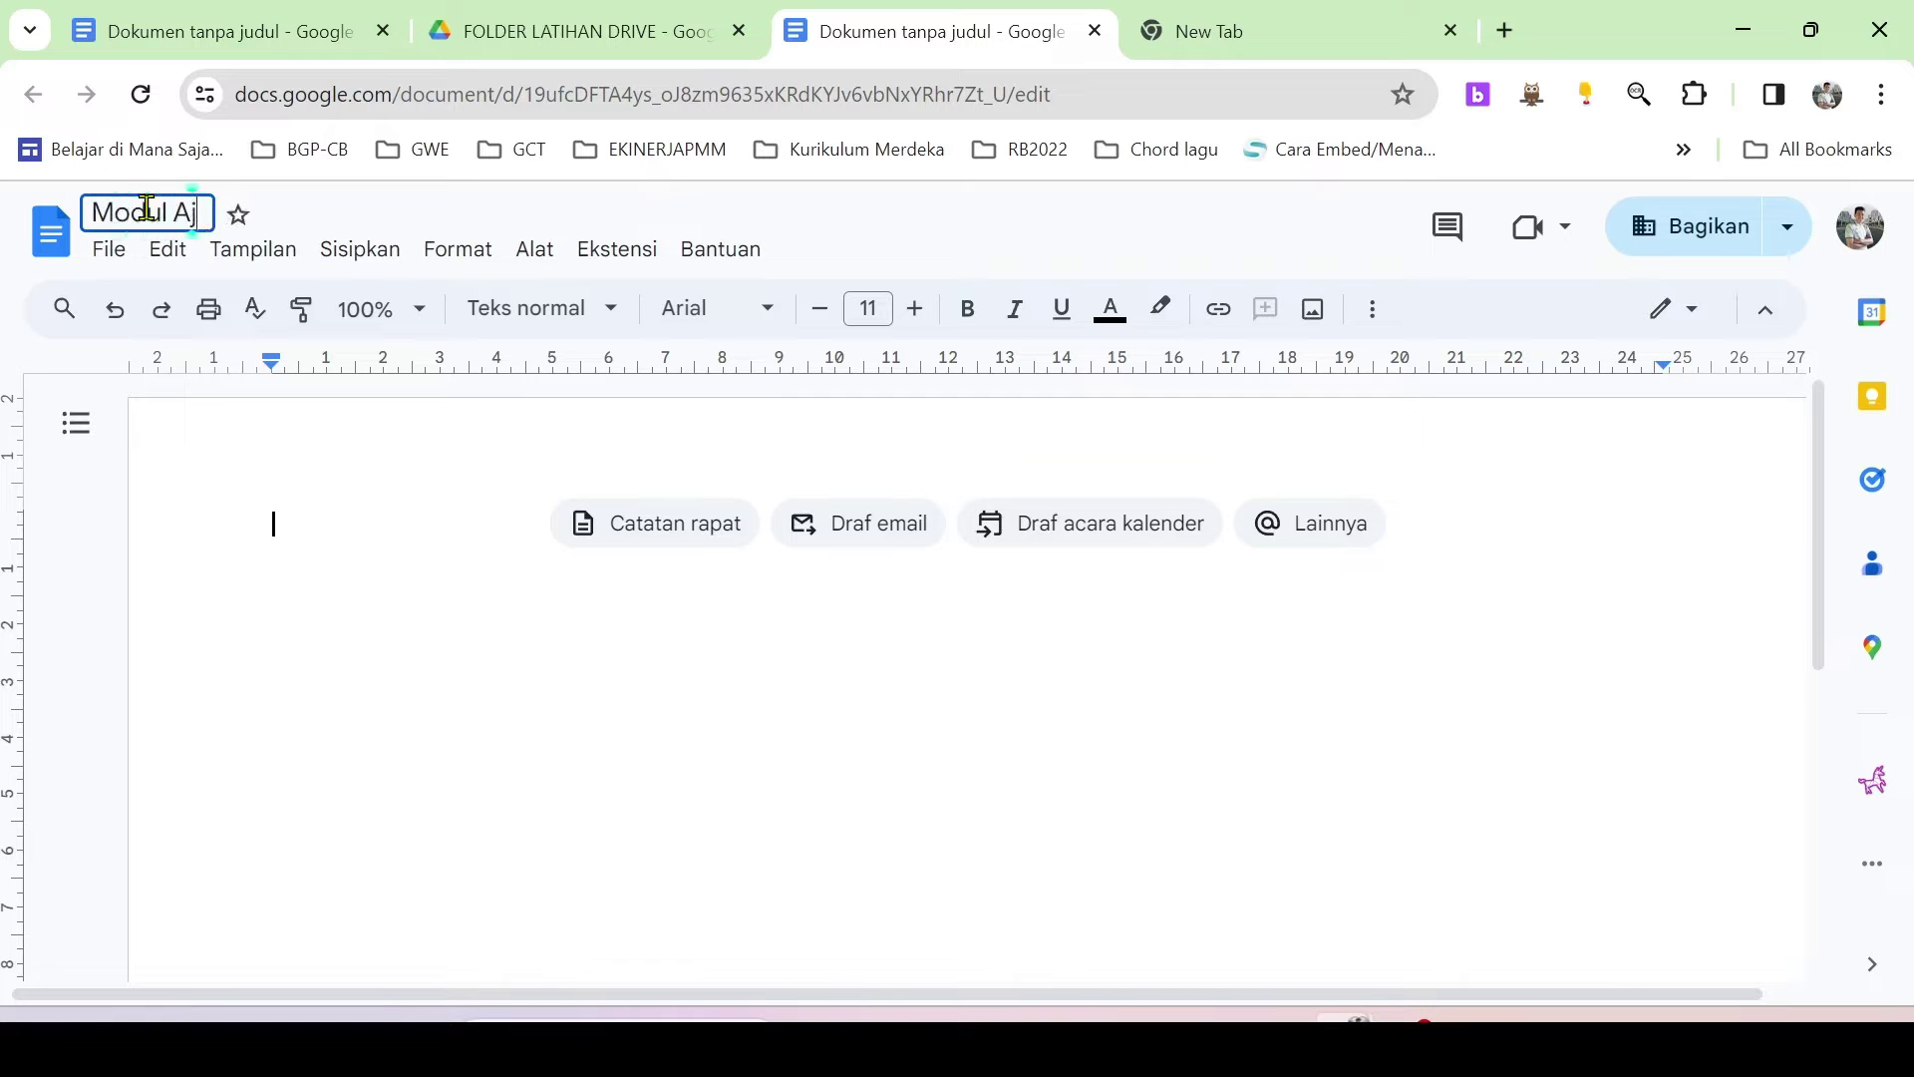
{"action": "type", "text": "ar Pembelajaran "}
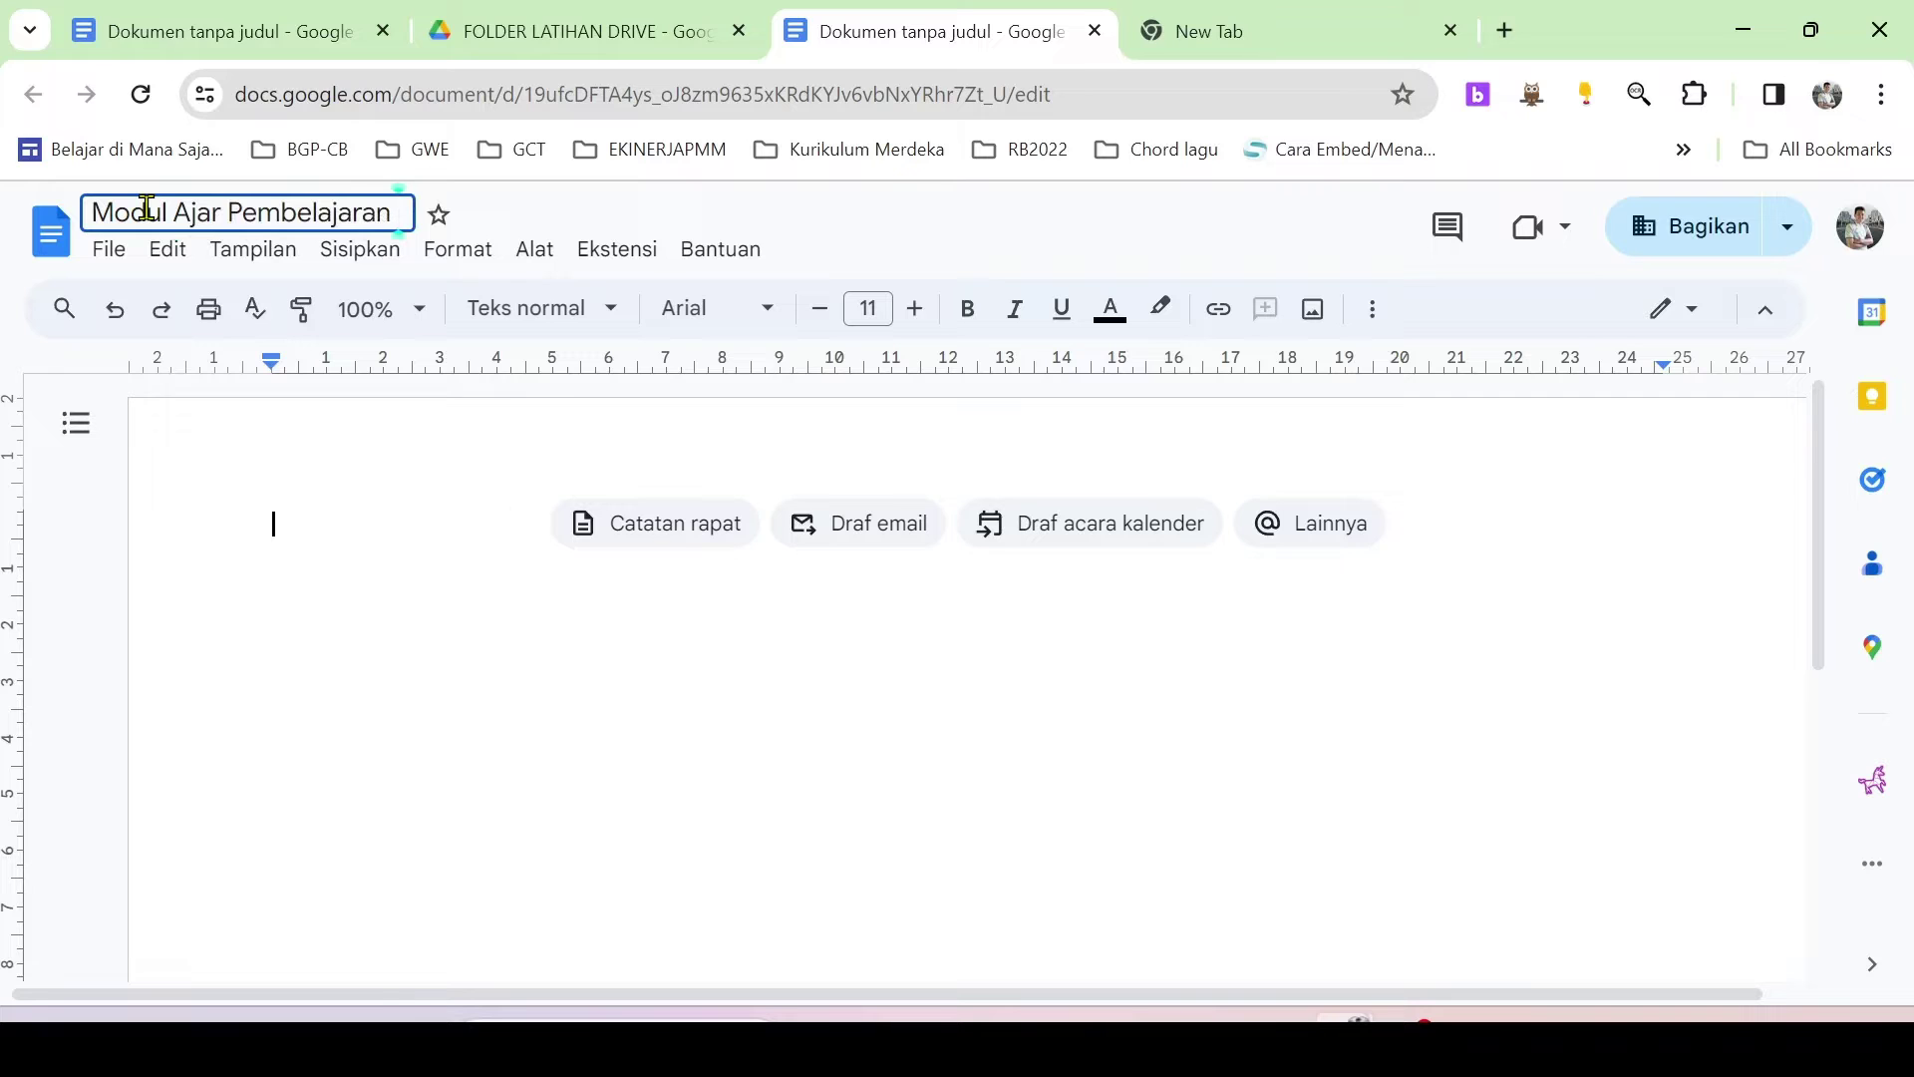
{"action": "type", "text": "Penjas Pertemuan 7"}
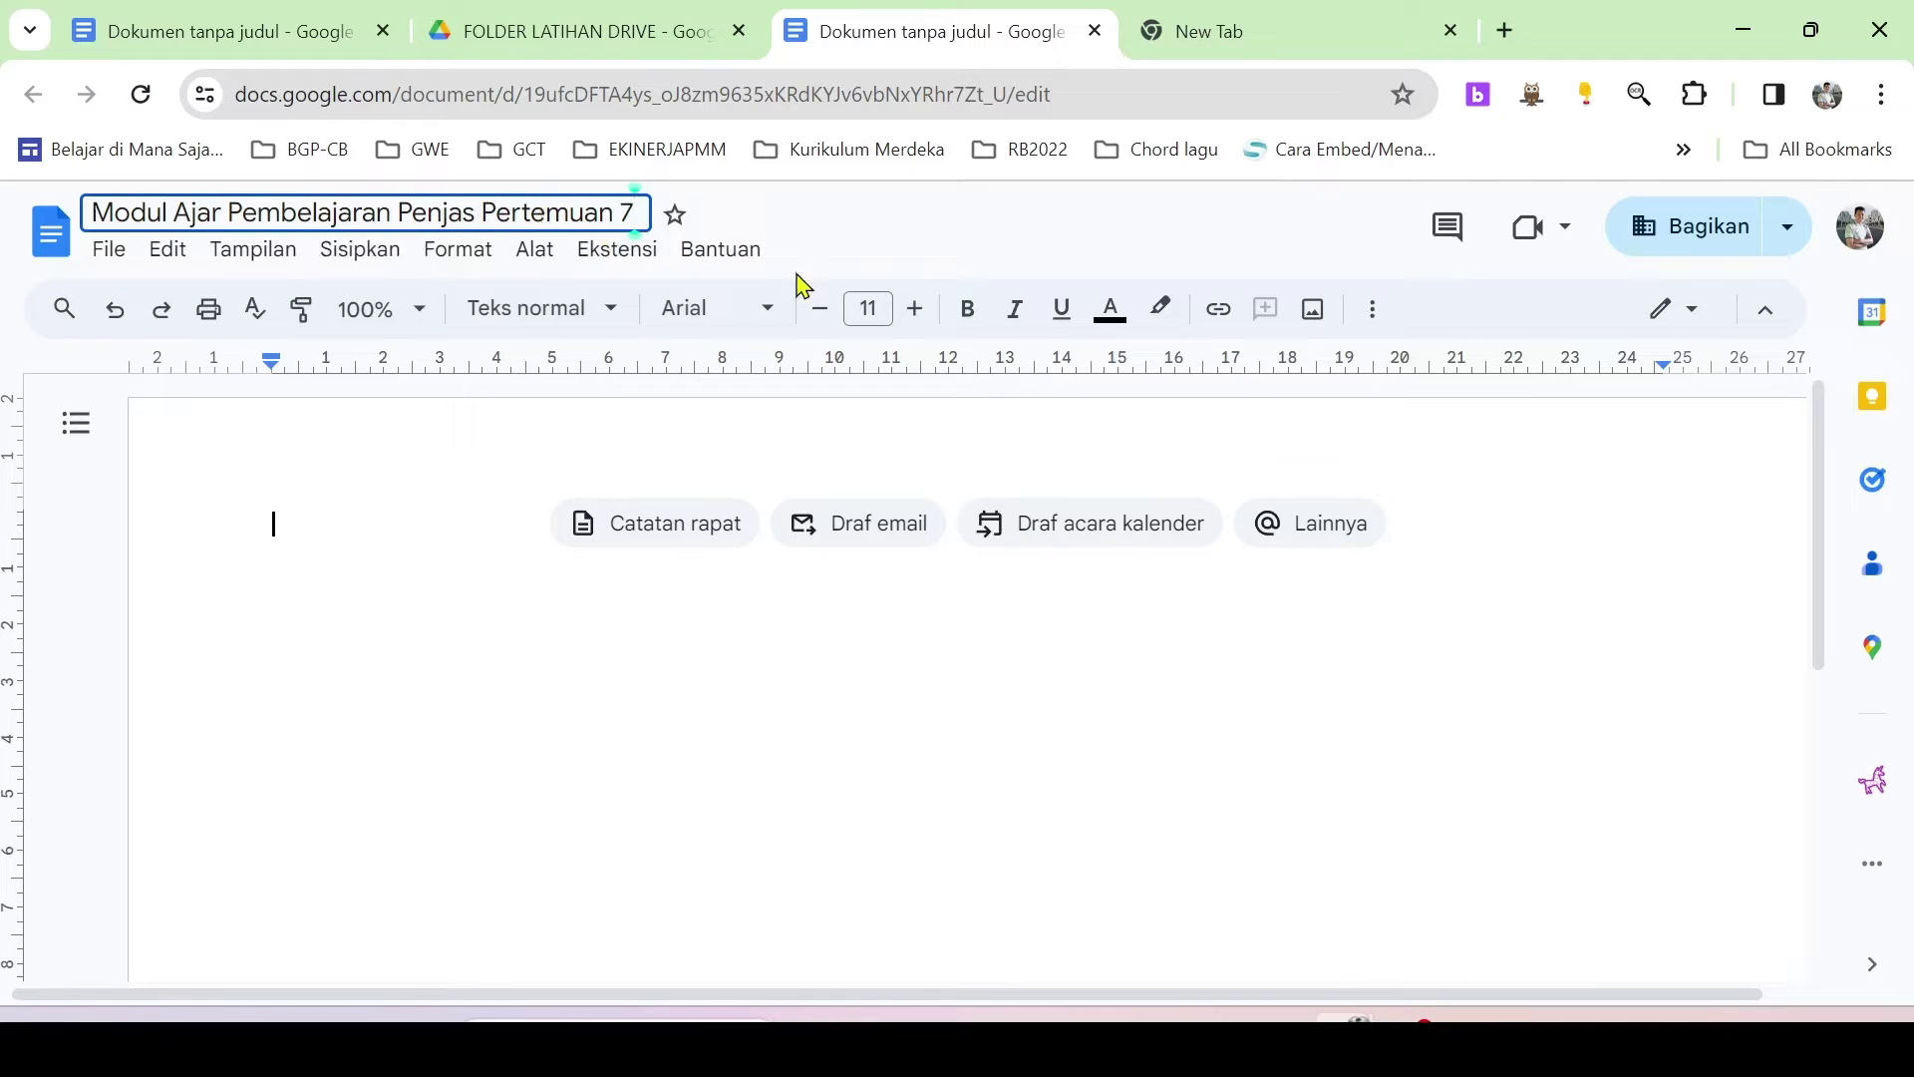
{"action": "left_click", "coordinate": [872, 232]}
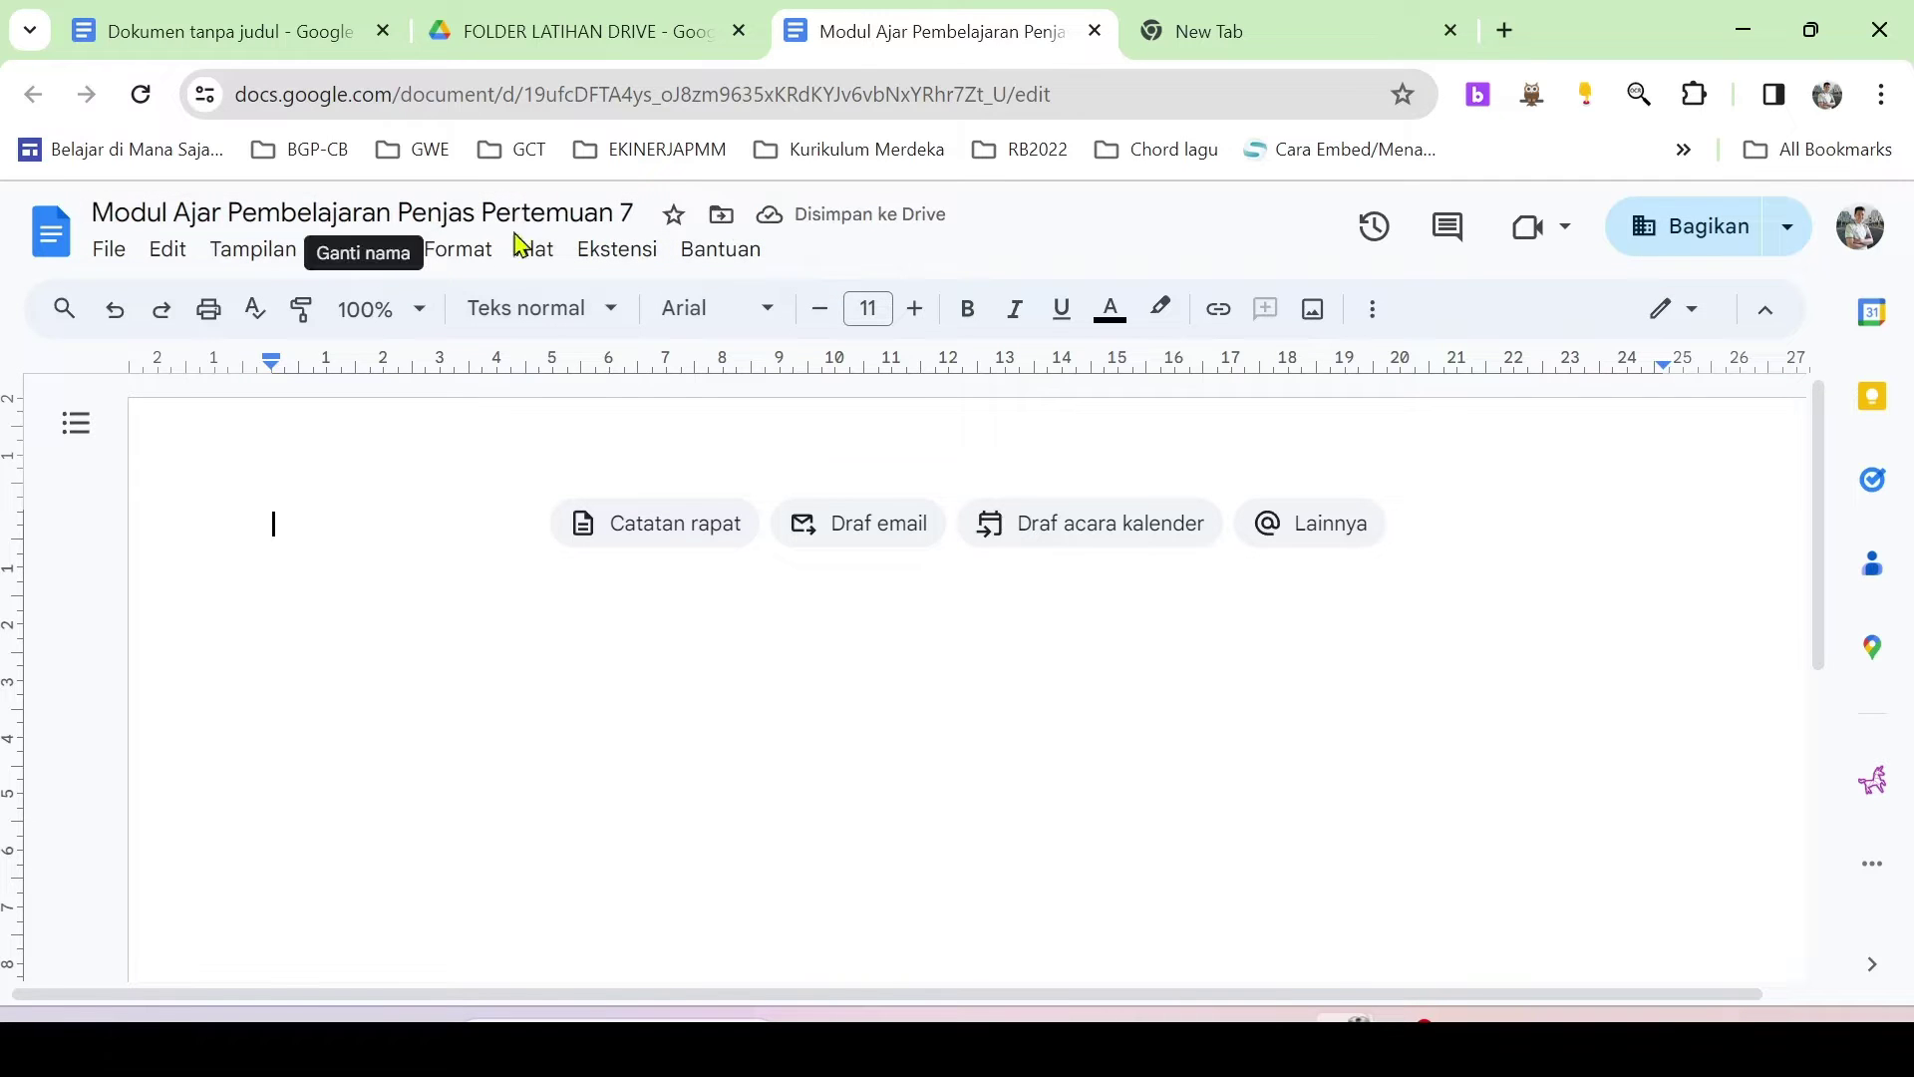
- Check the renamed document's entry in the Drive folder and return to the open document
{"action": "left_click", "coordinate": [578, 40]}
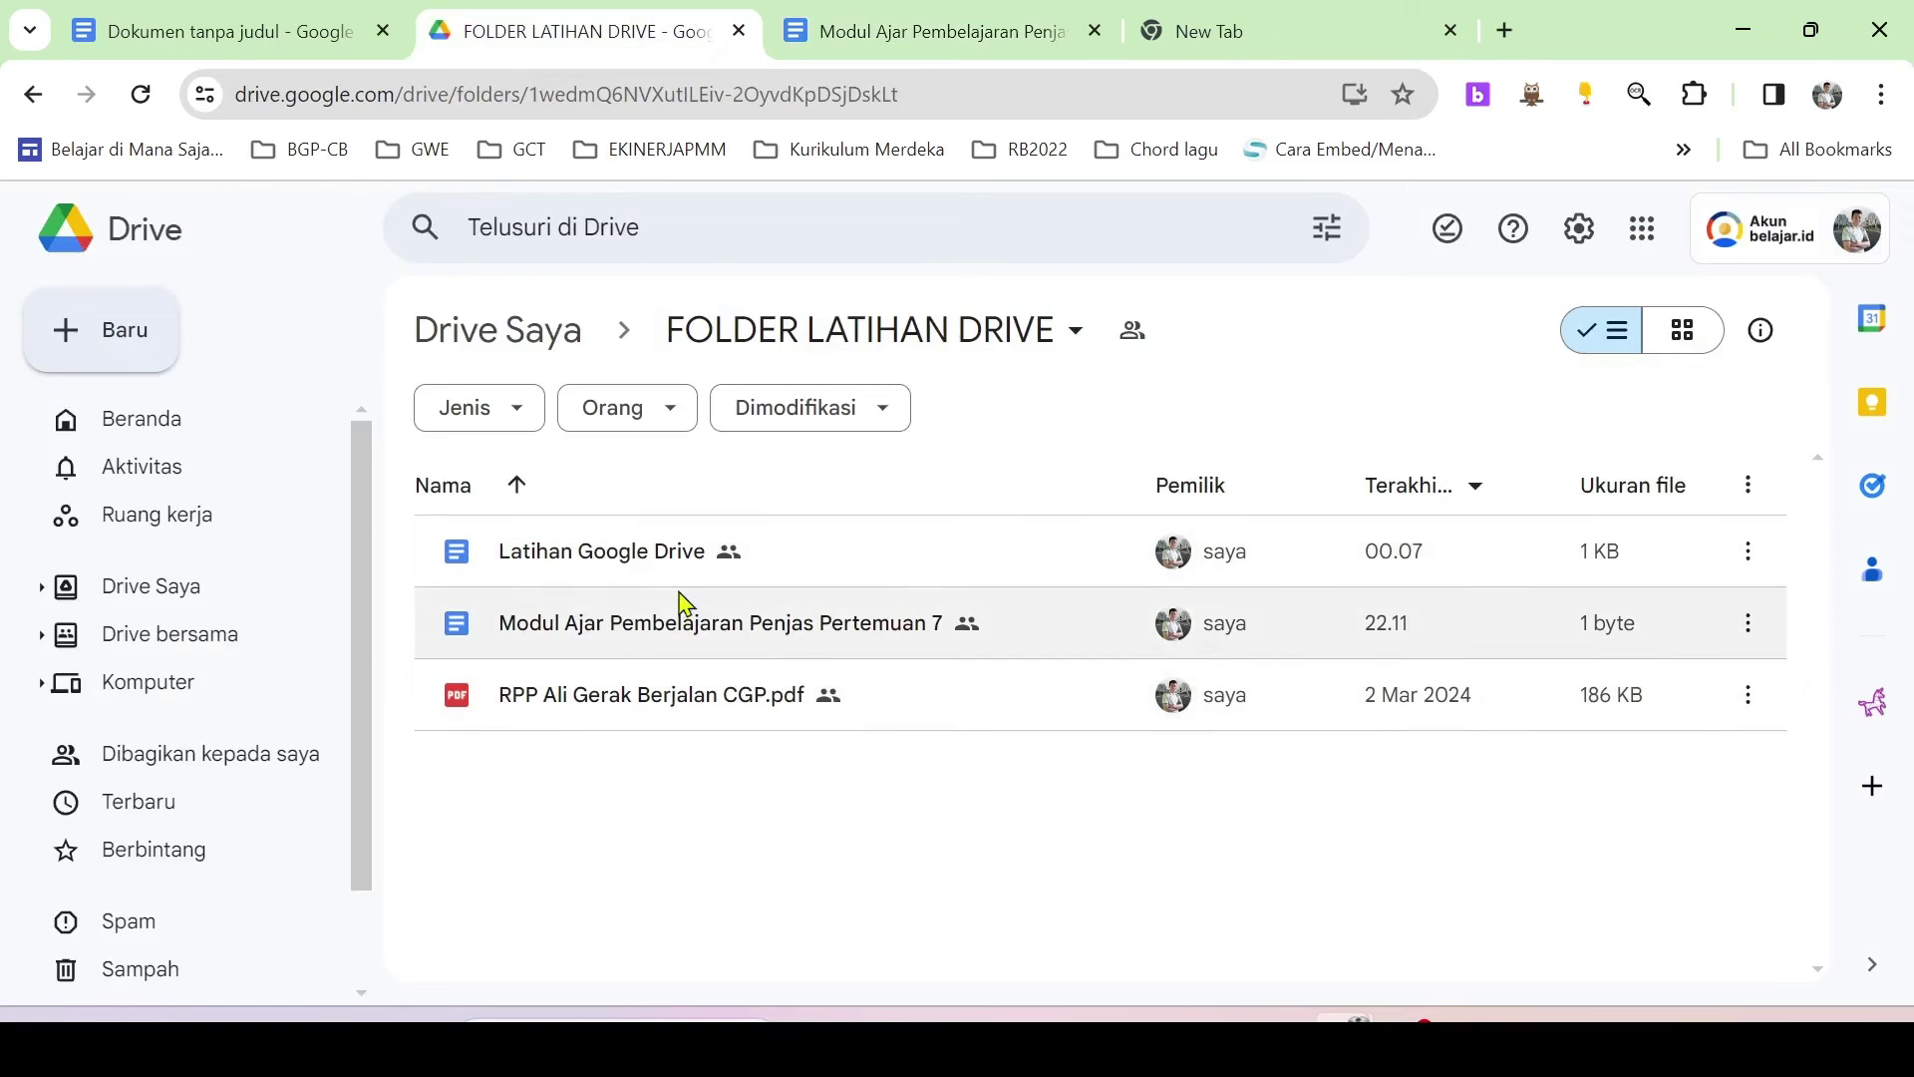
{"action": "left_click", "coordinate": [636, 632]}
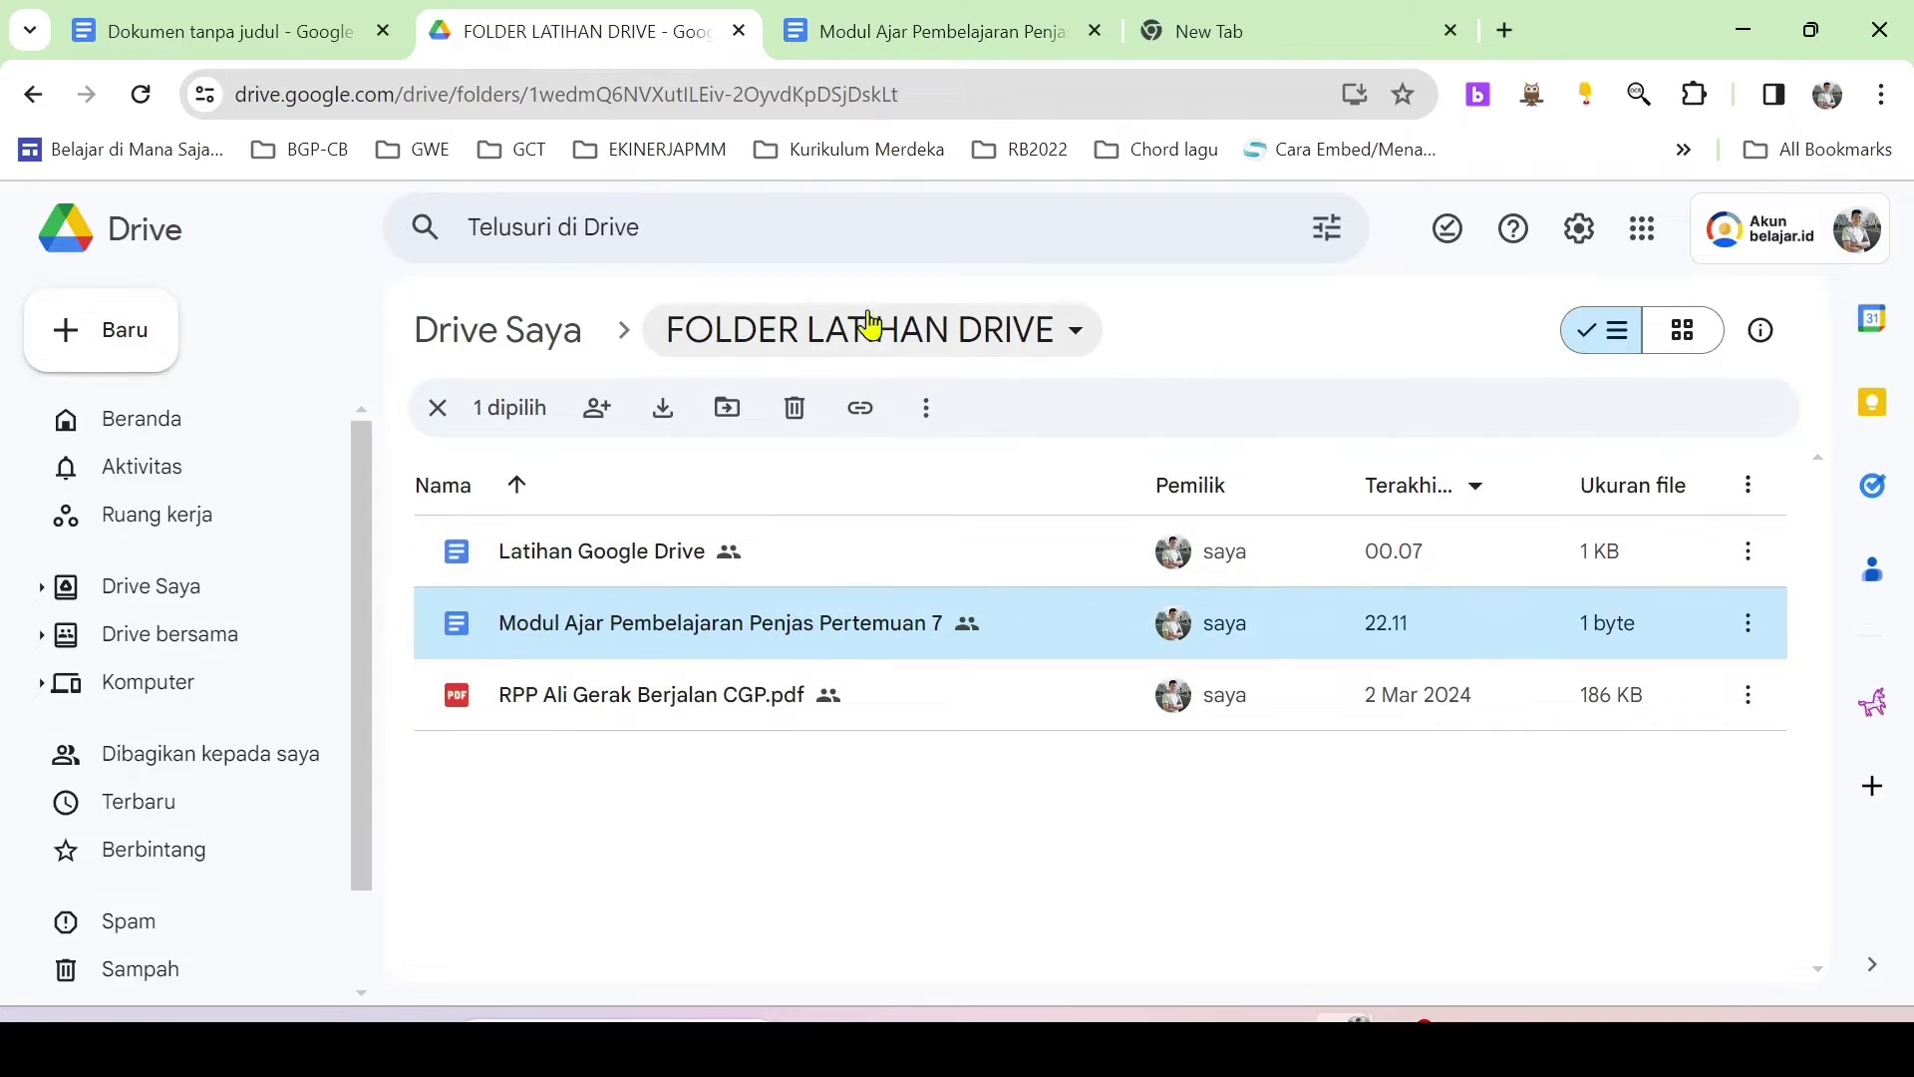
{"action": "left_click", "coordinate": [922, 32]}
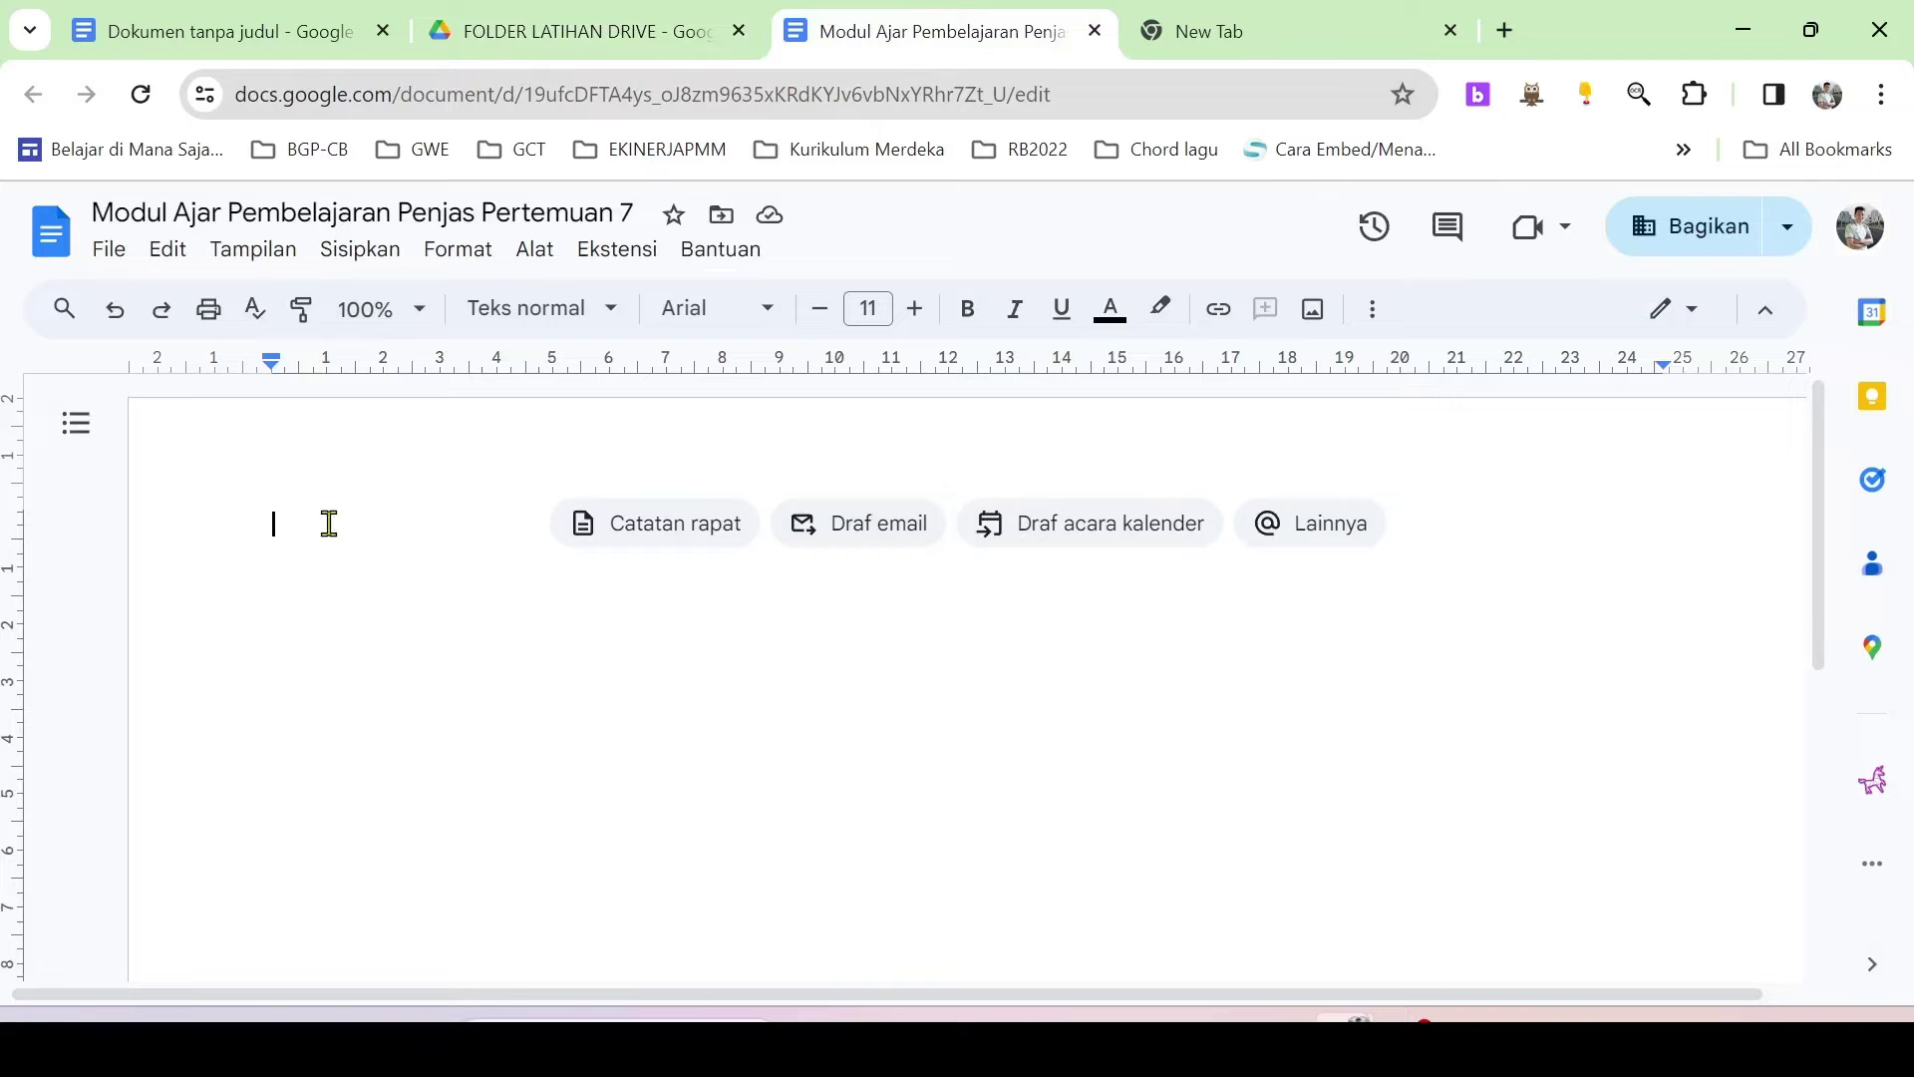
- Write the title on two lines, "MODUL AJAR" and "PERTEMUAN 7", at the start of the document
{"action": "type", "text": "MOD"}
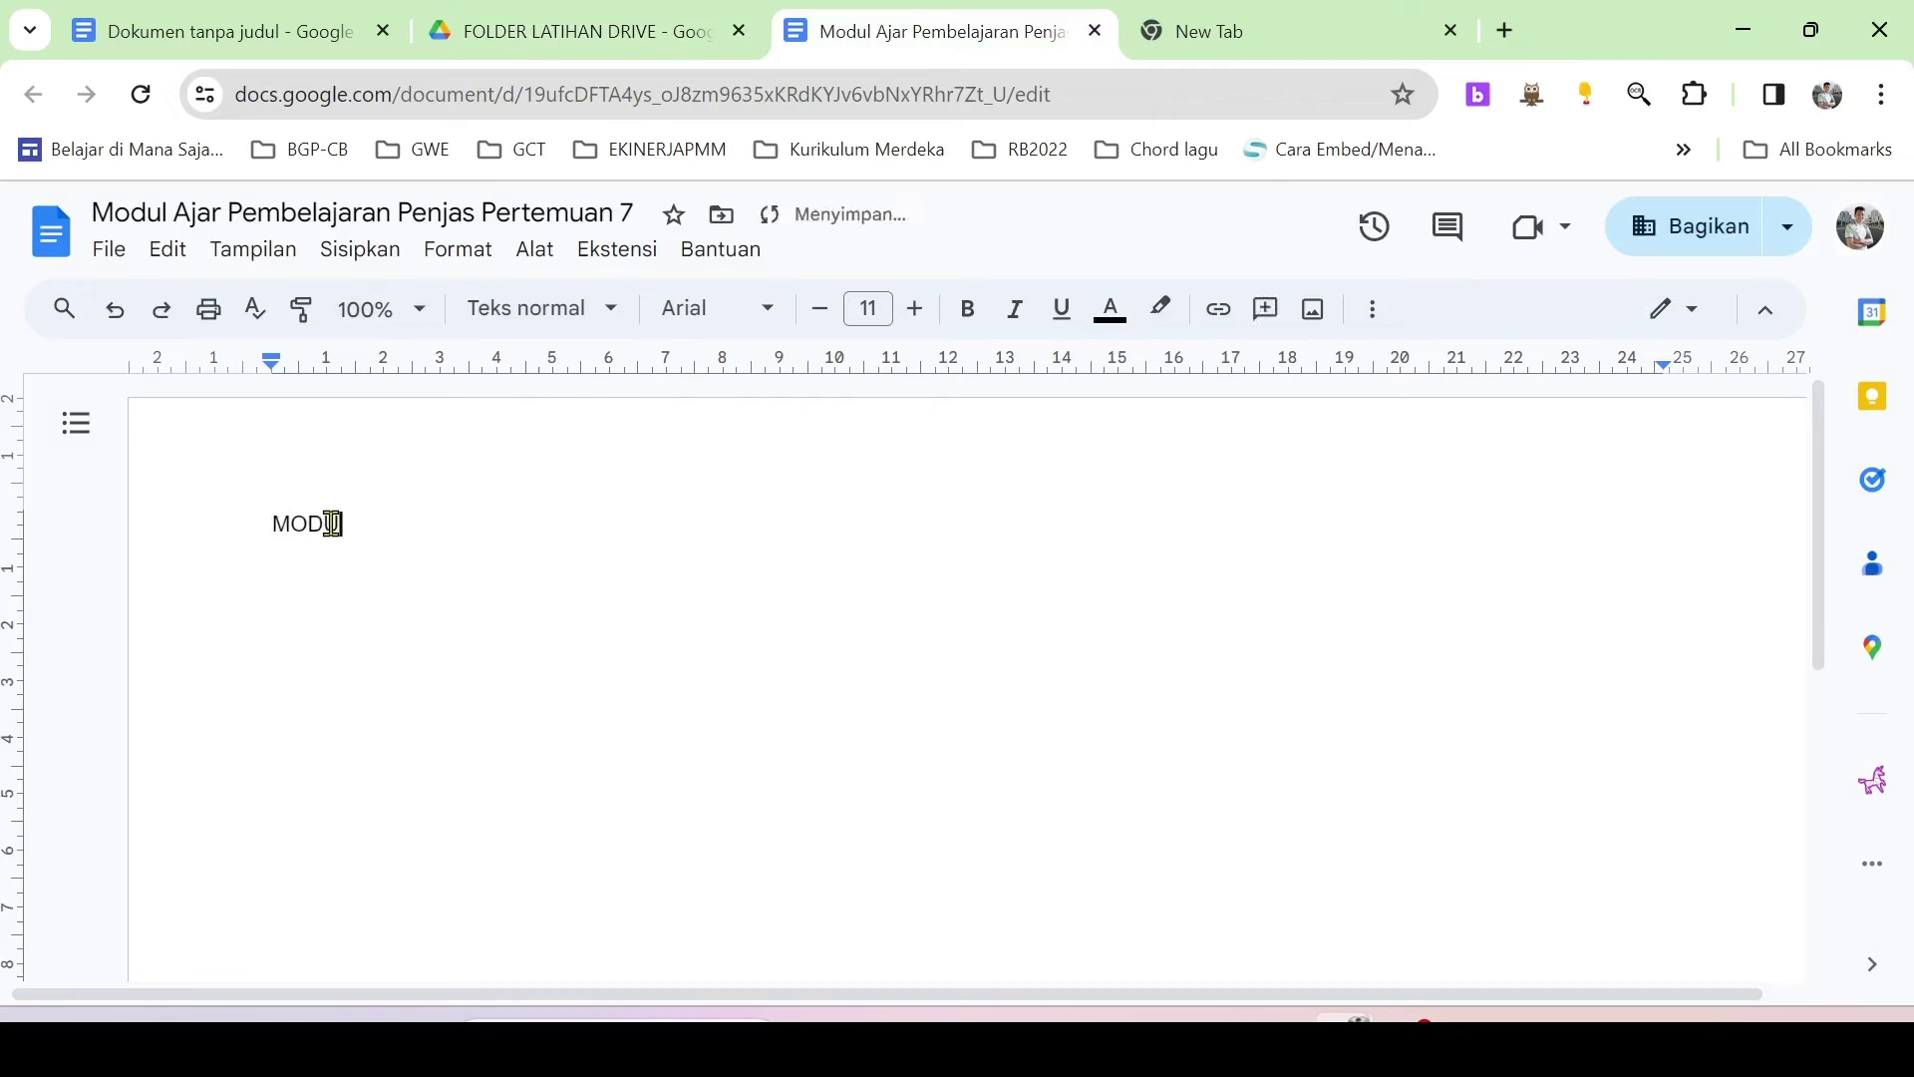
{"action": "type", "text": "UL AJAR"}
{"action": "key", "text": "Return"}
{"action": "type", "text": "PERTEMUAN 7"}
{"action": "key", "text": "Return"}
- Centre the two title lines horizontally on the page
{"action": "left_click_drag", "start_coordinate": [267, 528], "coordinate": [438, 574]}
{"action": "left_click", "coordinate": [1372, 311]}
{"action": "left_click", "coordinate": [967, 372]}
{"action": "left_click", "coordinate": [1024, 419]}
{"action": "left_click", "coordinate": [1124, 547]}
- Leave blank space below the title and add the left-aligned line "Tujuan Pembelajaran"
{"action": "key", "text": "Return"}
{"action": "key", "text": "Return"}
{"action": "key", "text": "Return"}
{"action": "left_click", "coordinate": [975, 370]}
{"action": "left_click", "coordinate": [983, 419]}
{"action": "type", "text": "Tujuan Pembelajaran"}
- Add two numbered objectives: "Murid mampu mempraktikan gerakan menendang bola dengan benar" and "Murid mampu mempraktikkan gerakan menggiring bola dengan benar"
{"action": "key", "text": "Return"}
{"action": "key", "text": "ctrl+shift+7"}
{"action": "type", "text": "Murid mampu mempraktikan gerakan menendang bola dengan benar"}
{"action": "key", "text": "Return"}
{"action": "type", "text": "Murid mampu mempraktikkan gerakan menggiring bola dengan benar"}
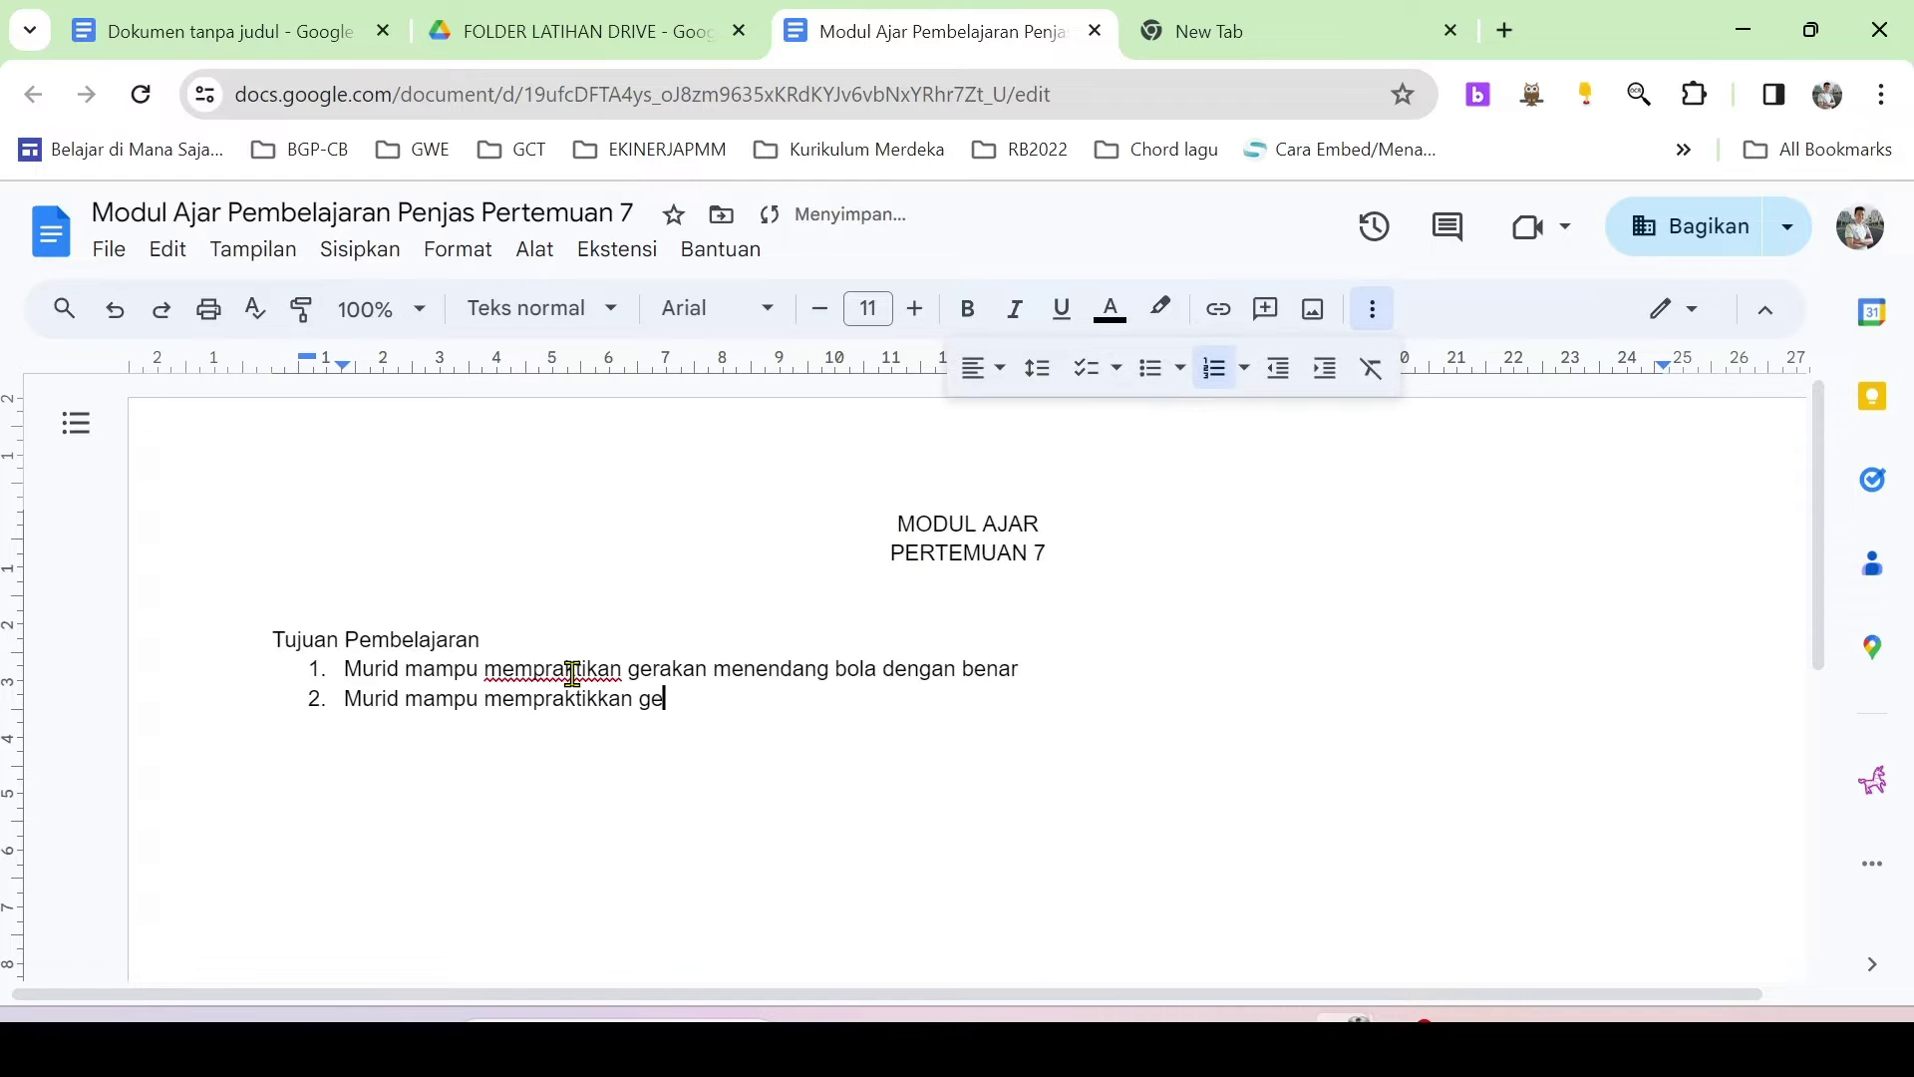
- End the numbered list, add the line "Kegiatan Pembelajaran" and paste the copied learning-activities text beneath it
{"action": "key", "text": "Return"}
{"action": "key", "text": "Return"}
{"action": "key", "text": "Return"}
{"action": "type", "text": "Kegiatan Pembelajaran"}
{"action": "key", "text": "Return"}
{"action": "key", "text": "ctrl+v"}
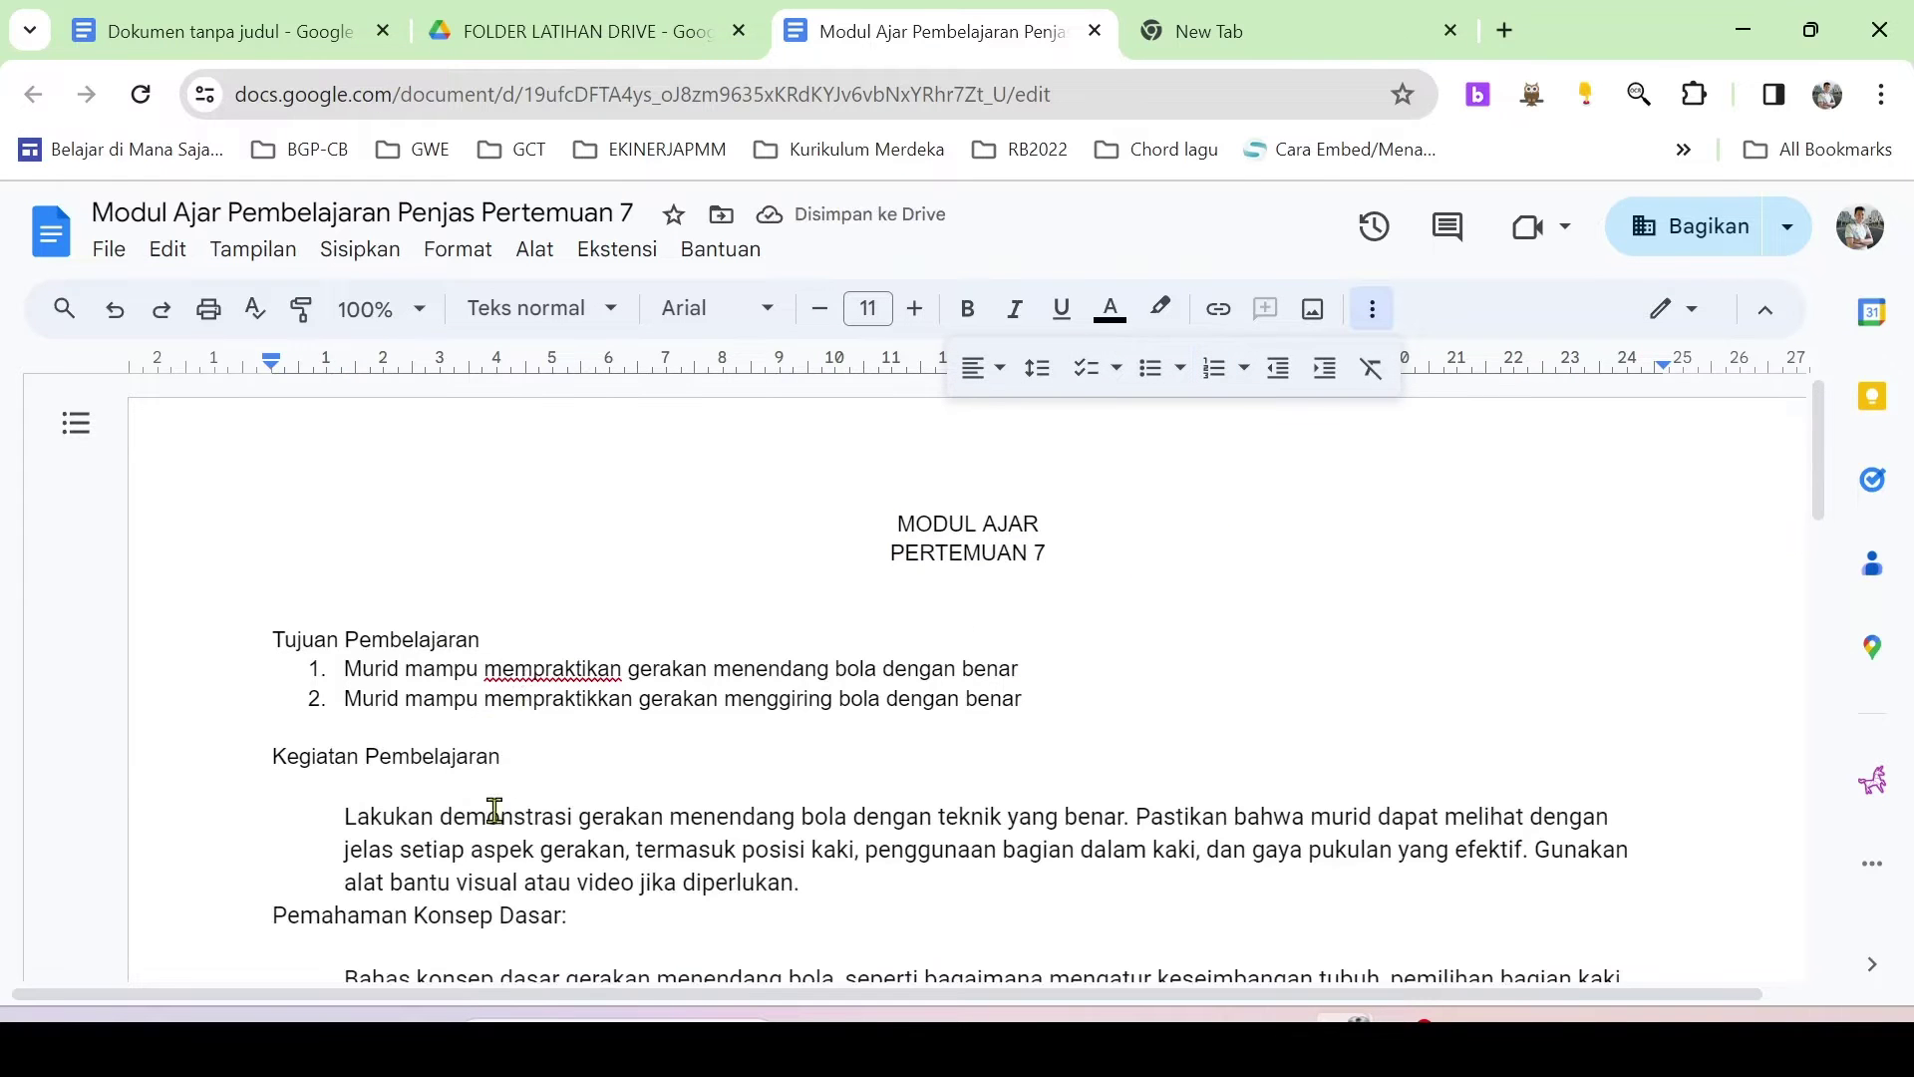
- Apply the "Judul" paragraph style to the title lines "MODUL AJAR" and "PERTEMUAN 7"
{"action": "scroll", "coordinate": [528, 782], "scroll_direction": "down", "scroll_amount": 3}
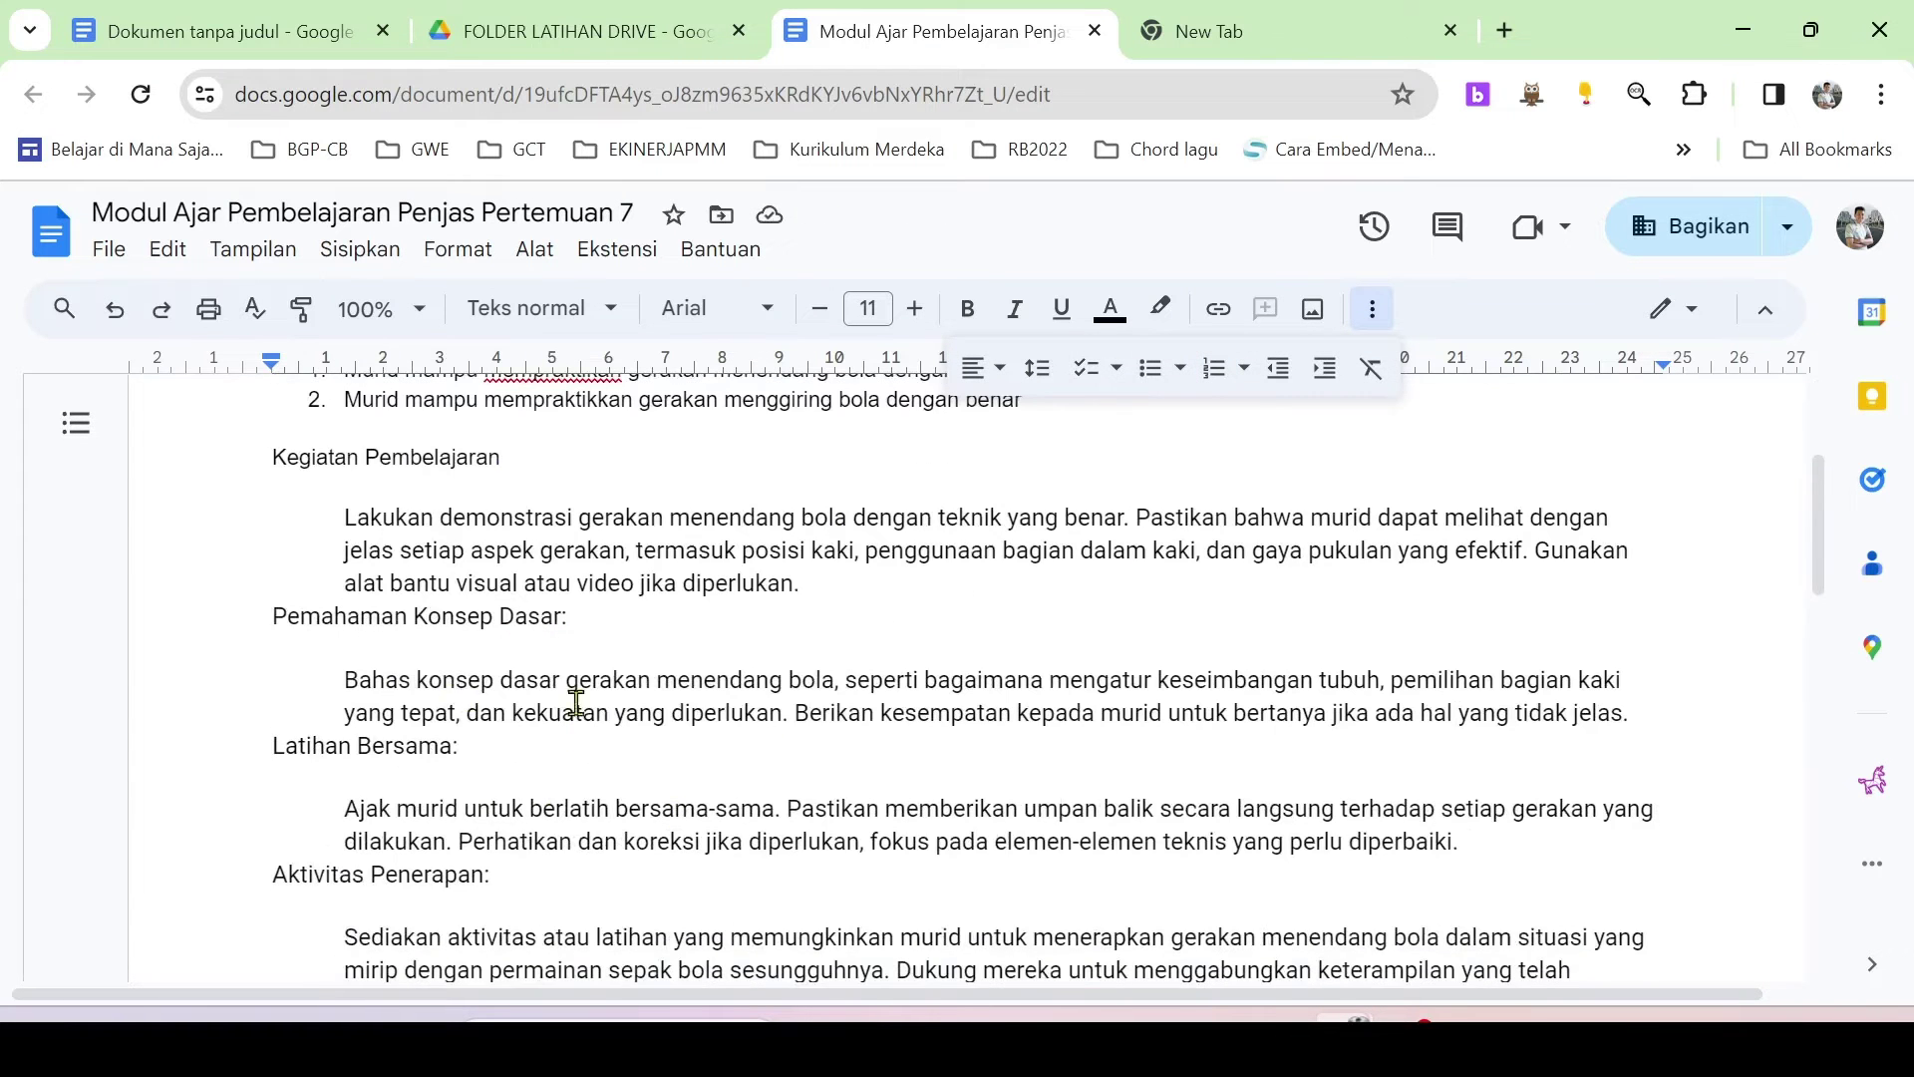
{"action": "scroll", "coordinate": [556, 683], "scroll_direction": "up", "scroll_amount": 2}
{"action": "scroll", "coordinate": [556, 683], "scroll_direction": "up", "scroll_amount": 2}
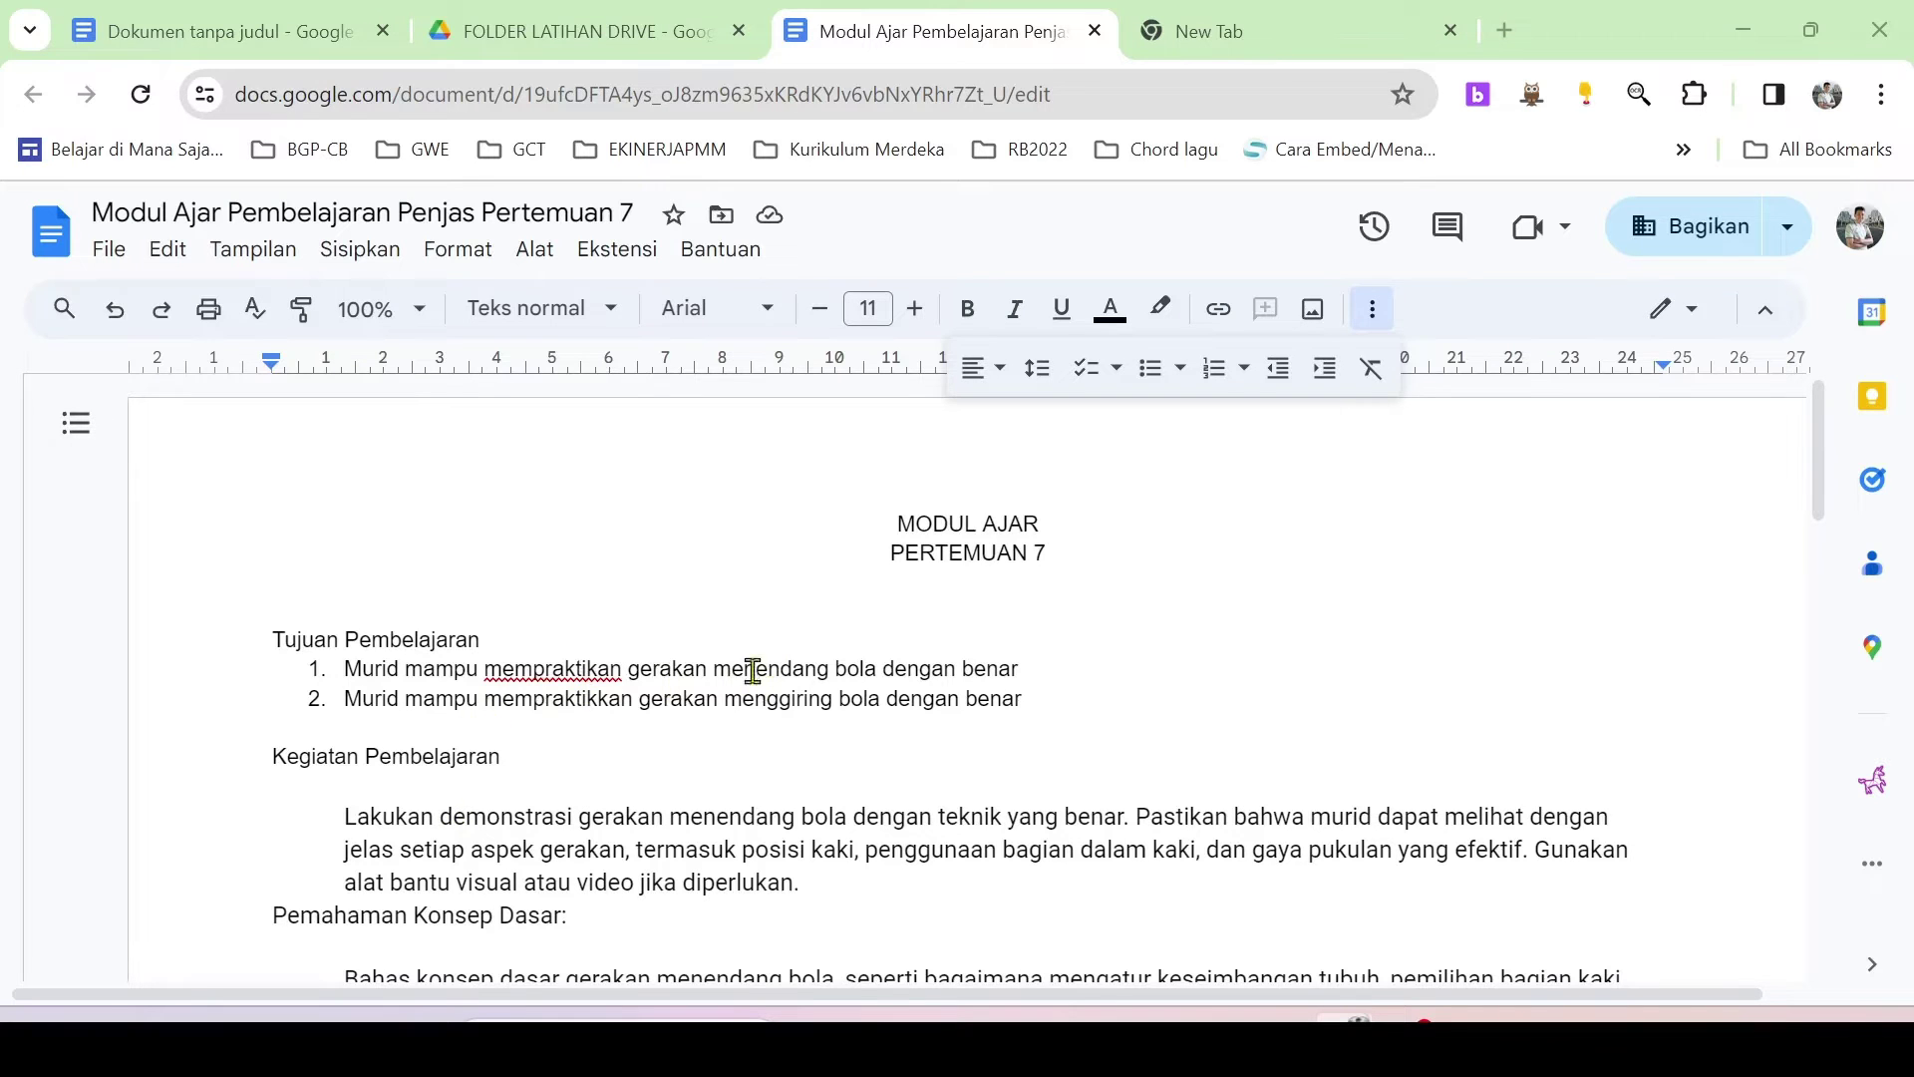
{"action": "left_click", "coordinate": [964, 554]}
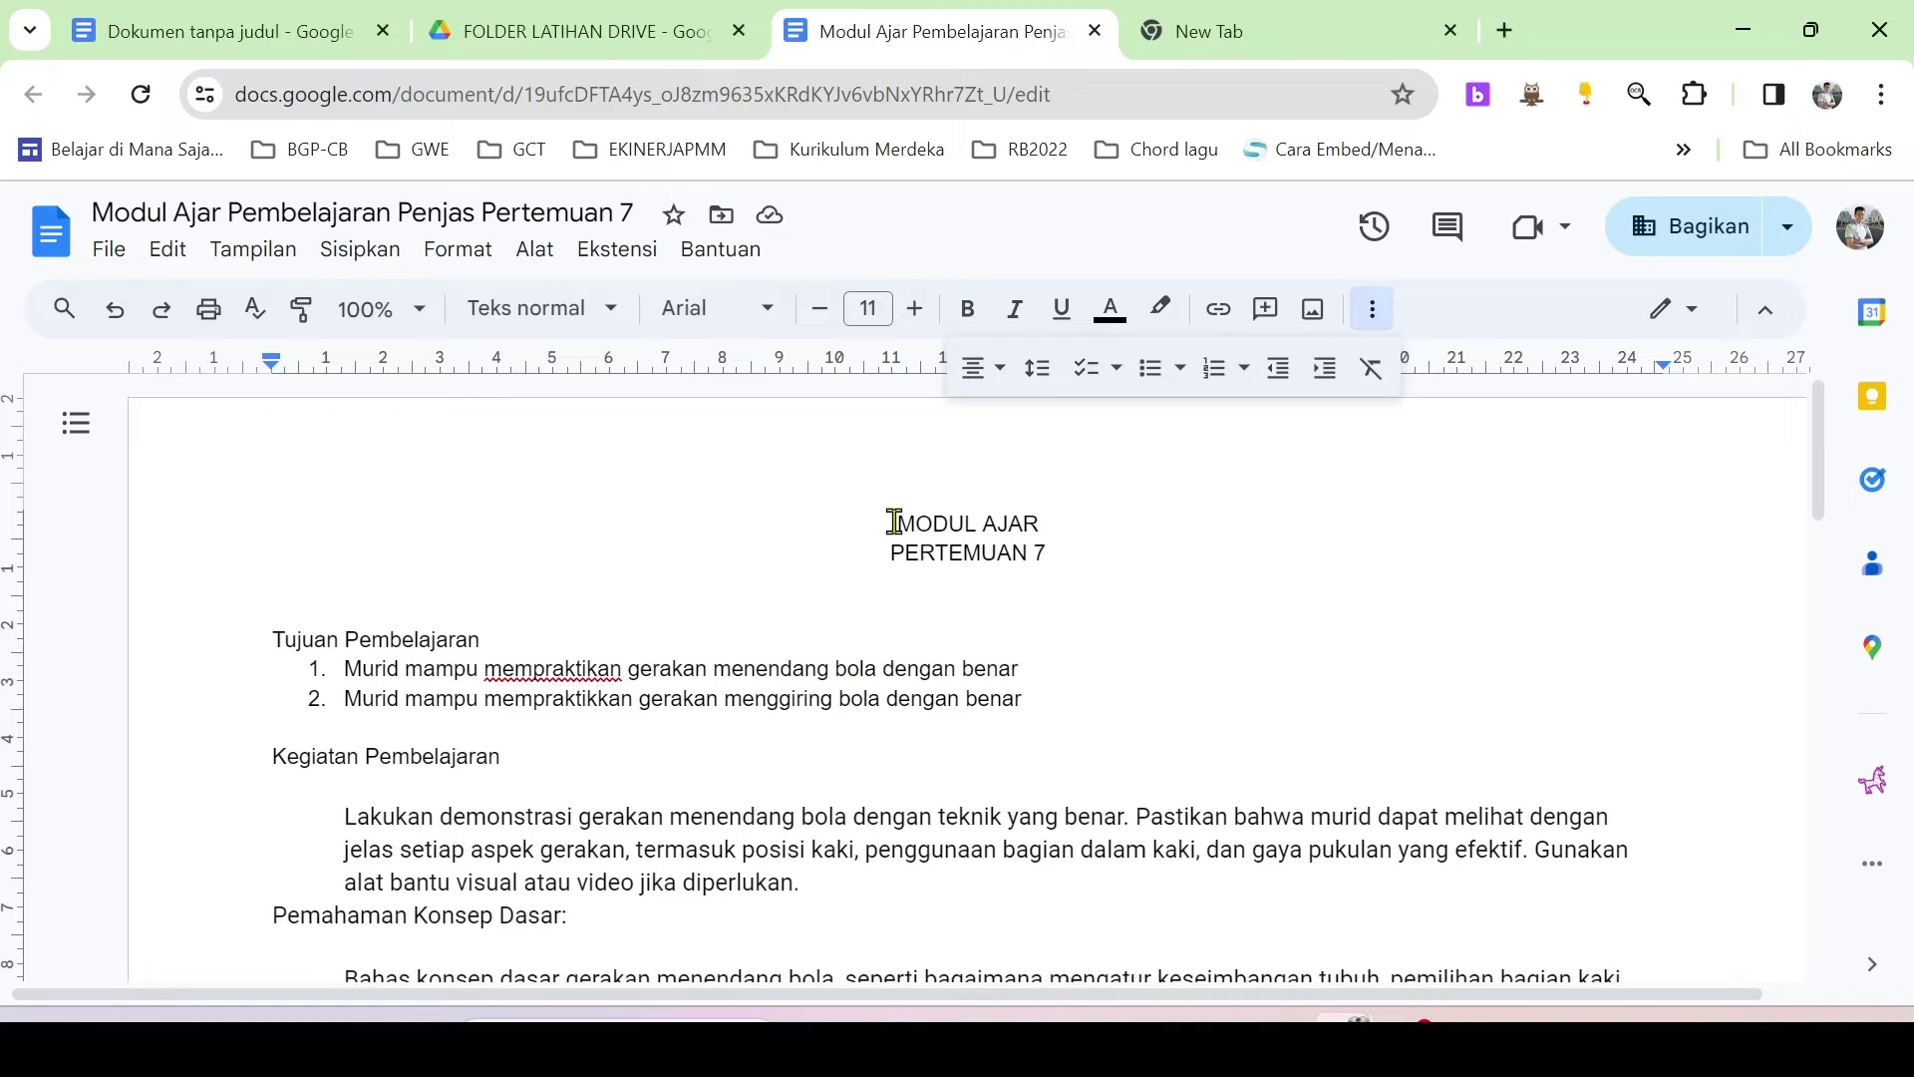
{"action": "left_click_drag", "start_coordinate": [896, 522], "coordinate": [1045, 551]}
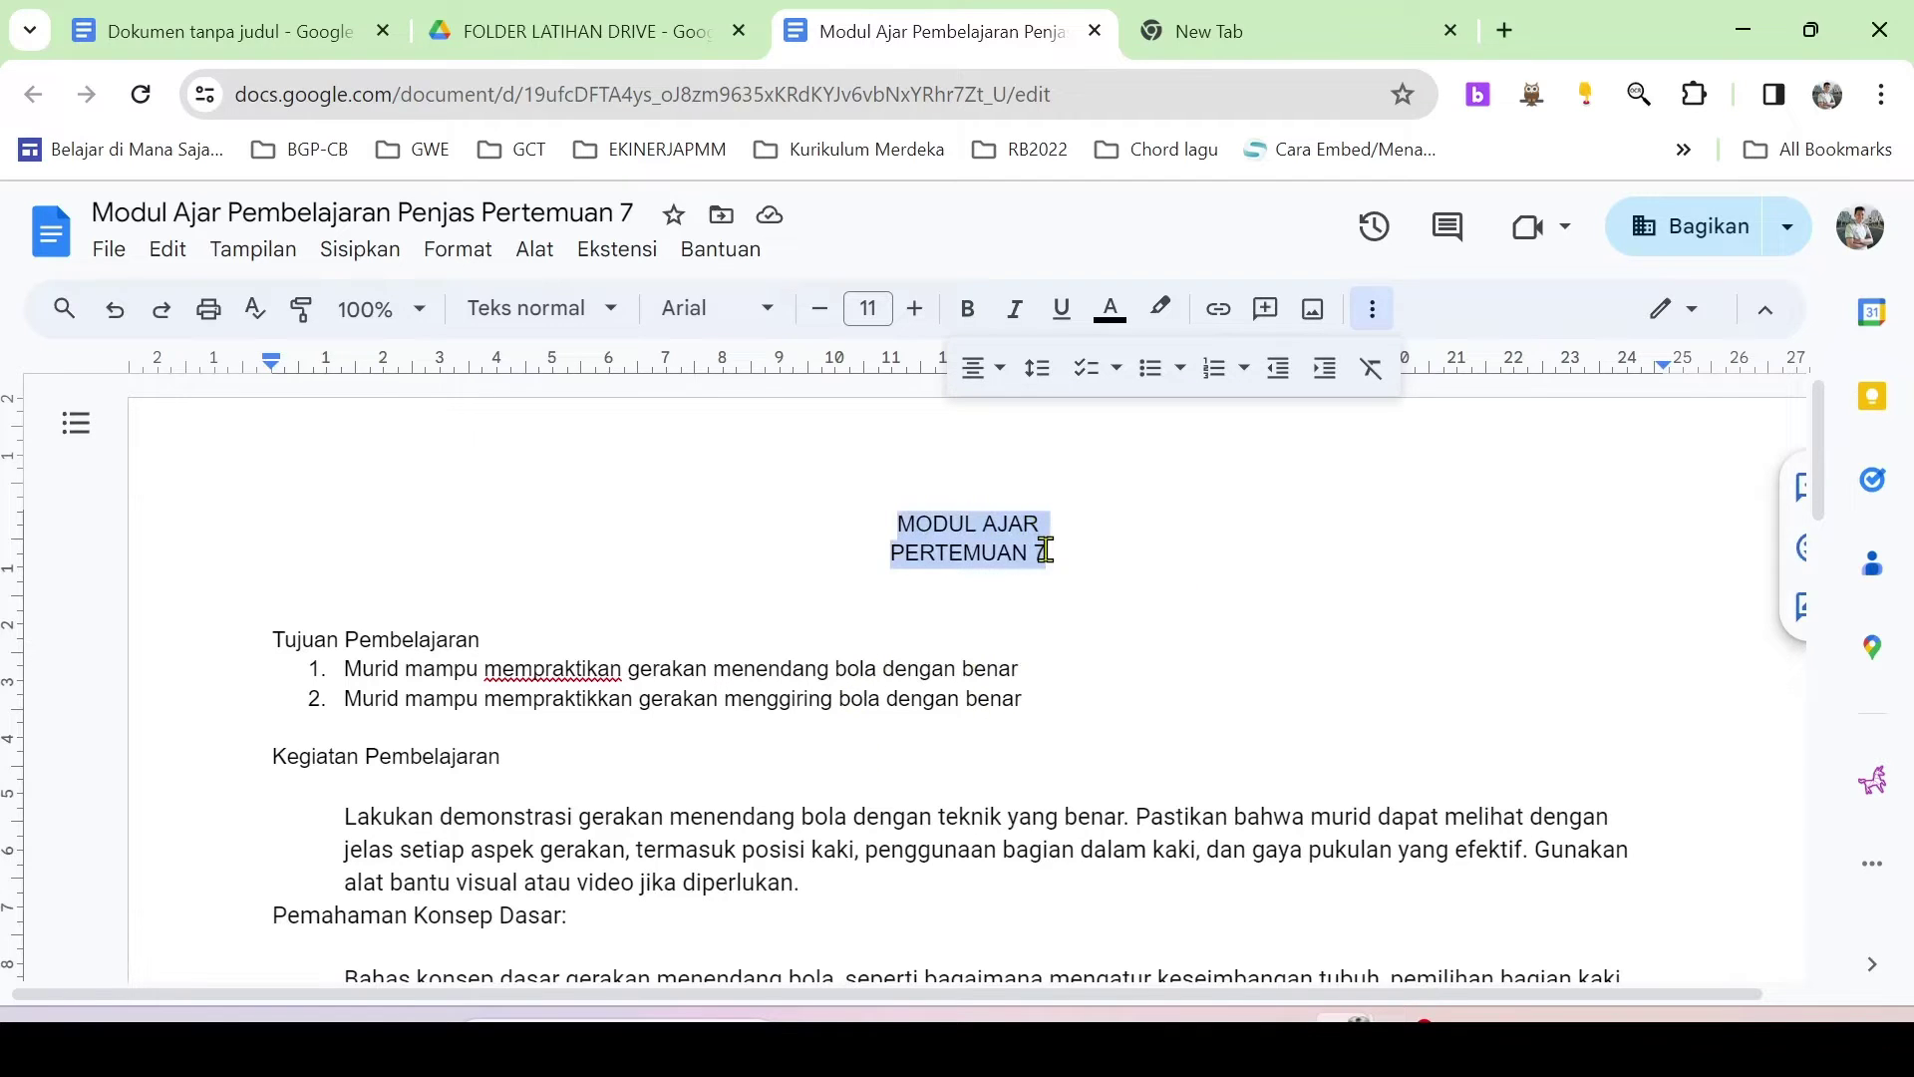
{"action": "left_click", "coordinate": [610, 317]}
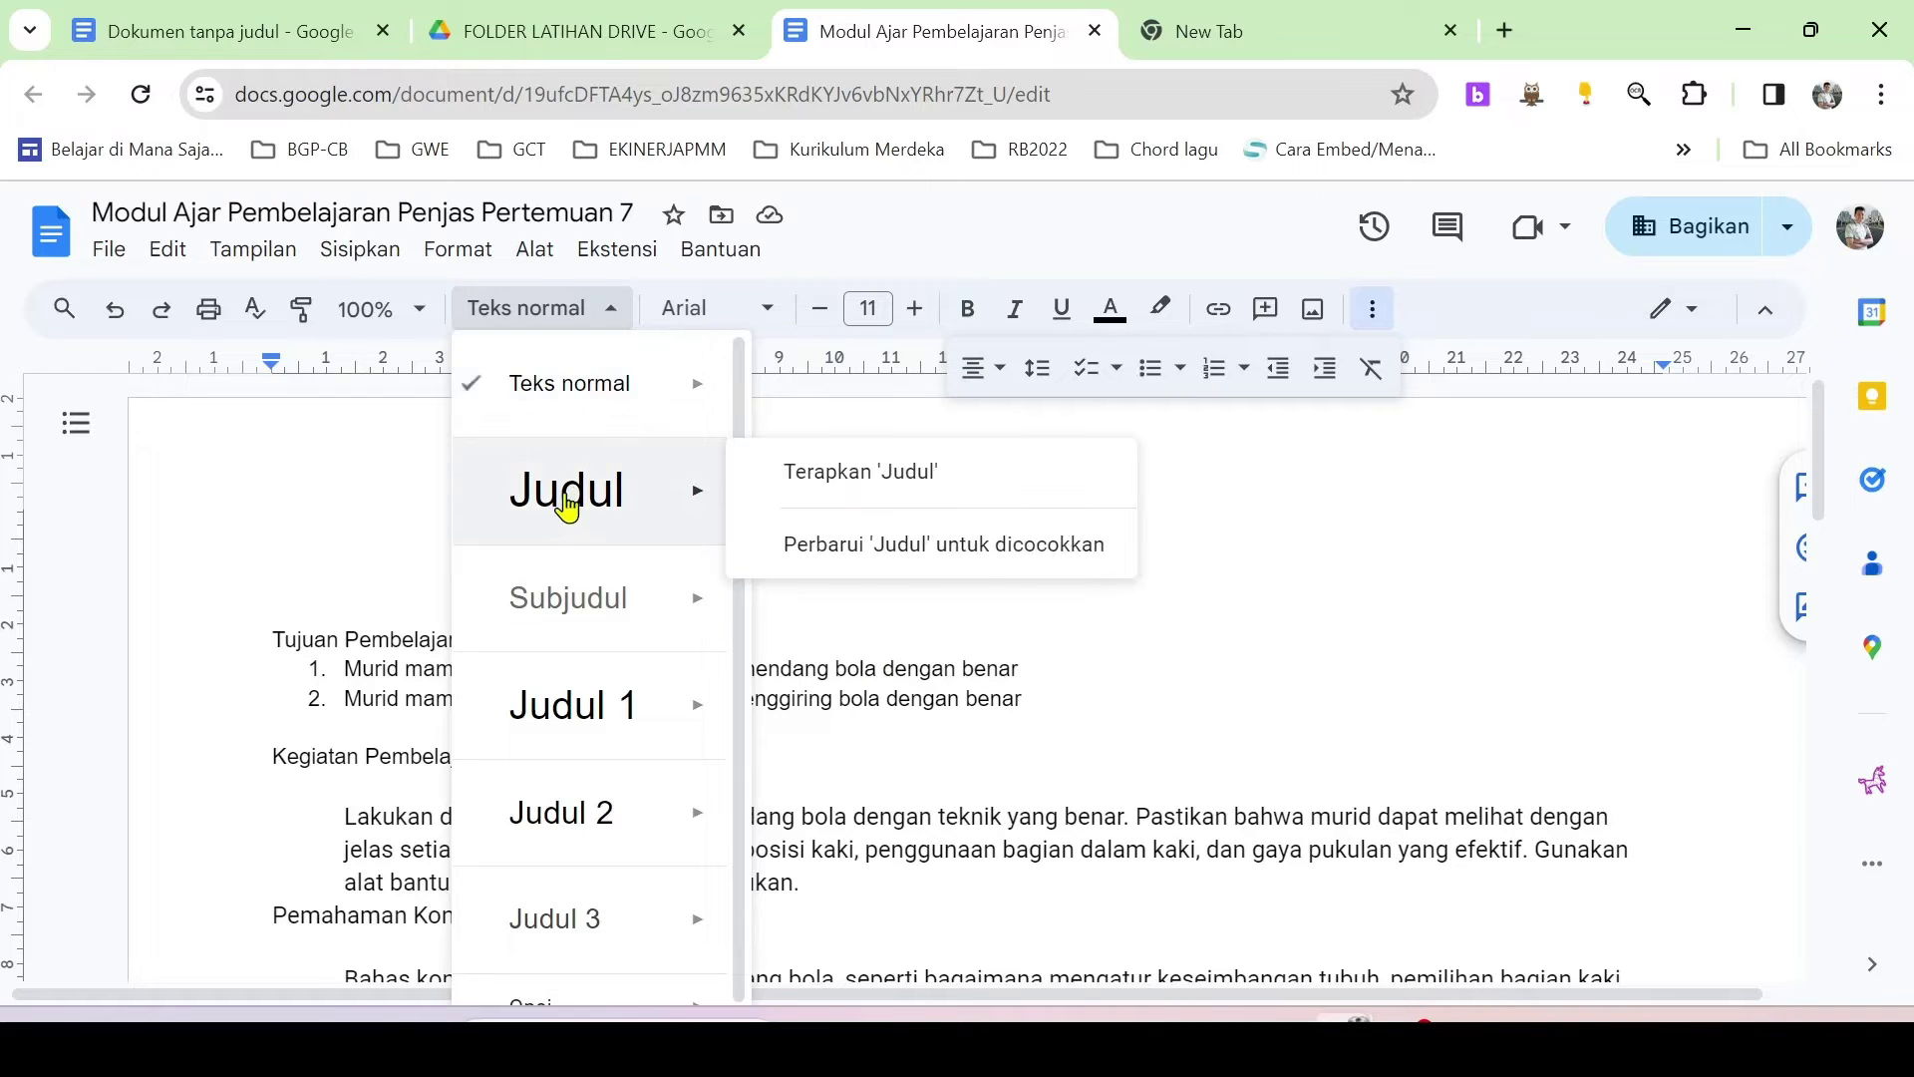
{"action": "left_click", "coordinate": [566, 504]}
{"action": "left_click", "coordinate": [1014, 604]}
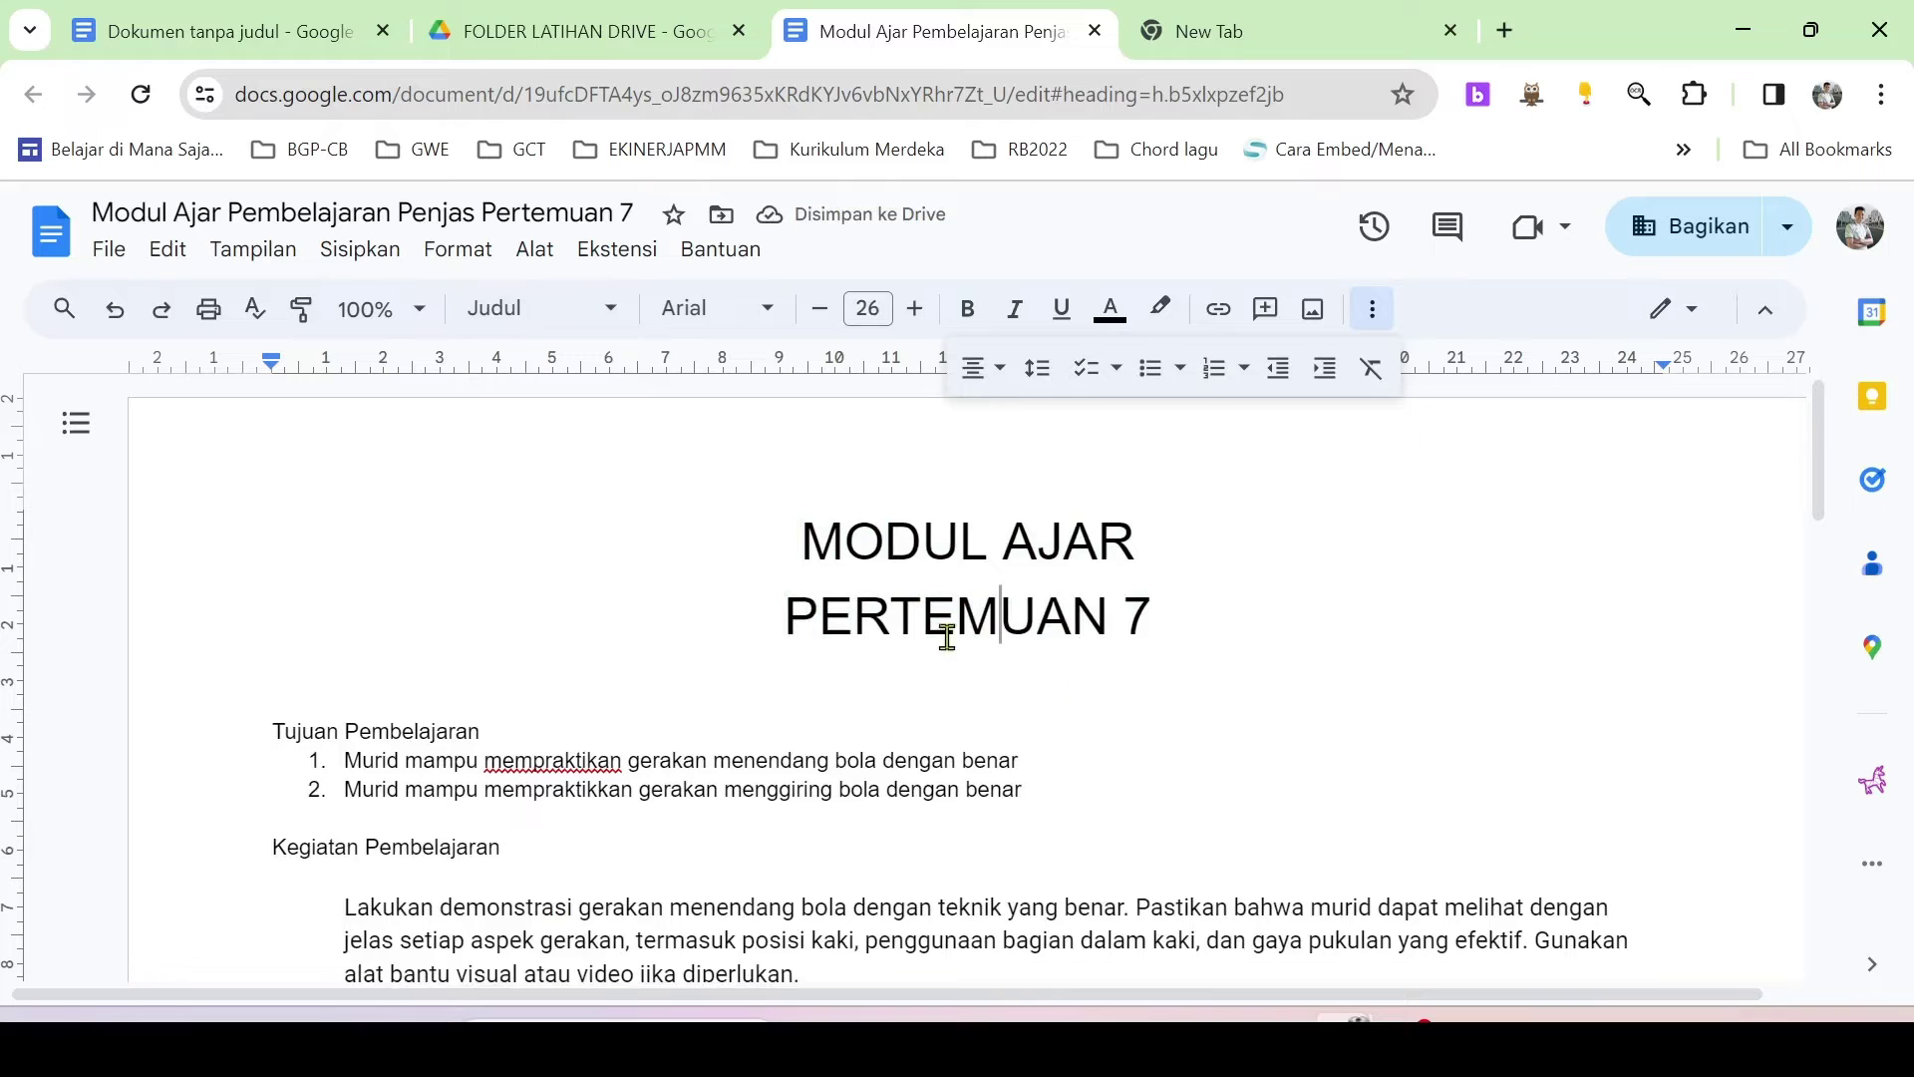
- Make the "Tujuan Pembelajaran" section heading bold
{"action": "scroll", "coordinate": [958, 613], "scroll_direction": "down", "scroll_amount": 1}
{"action": "scroll", "coordinate": [987, 649], "scroll_direction": "down", "scroll_amount": 1}
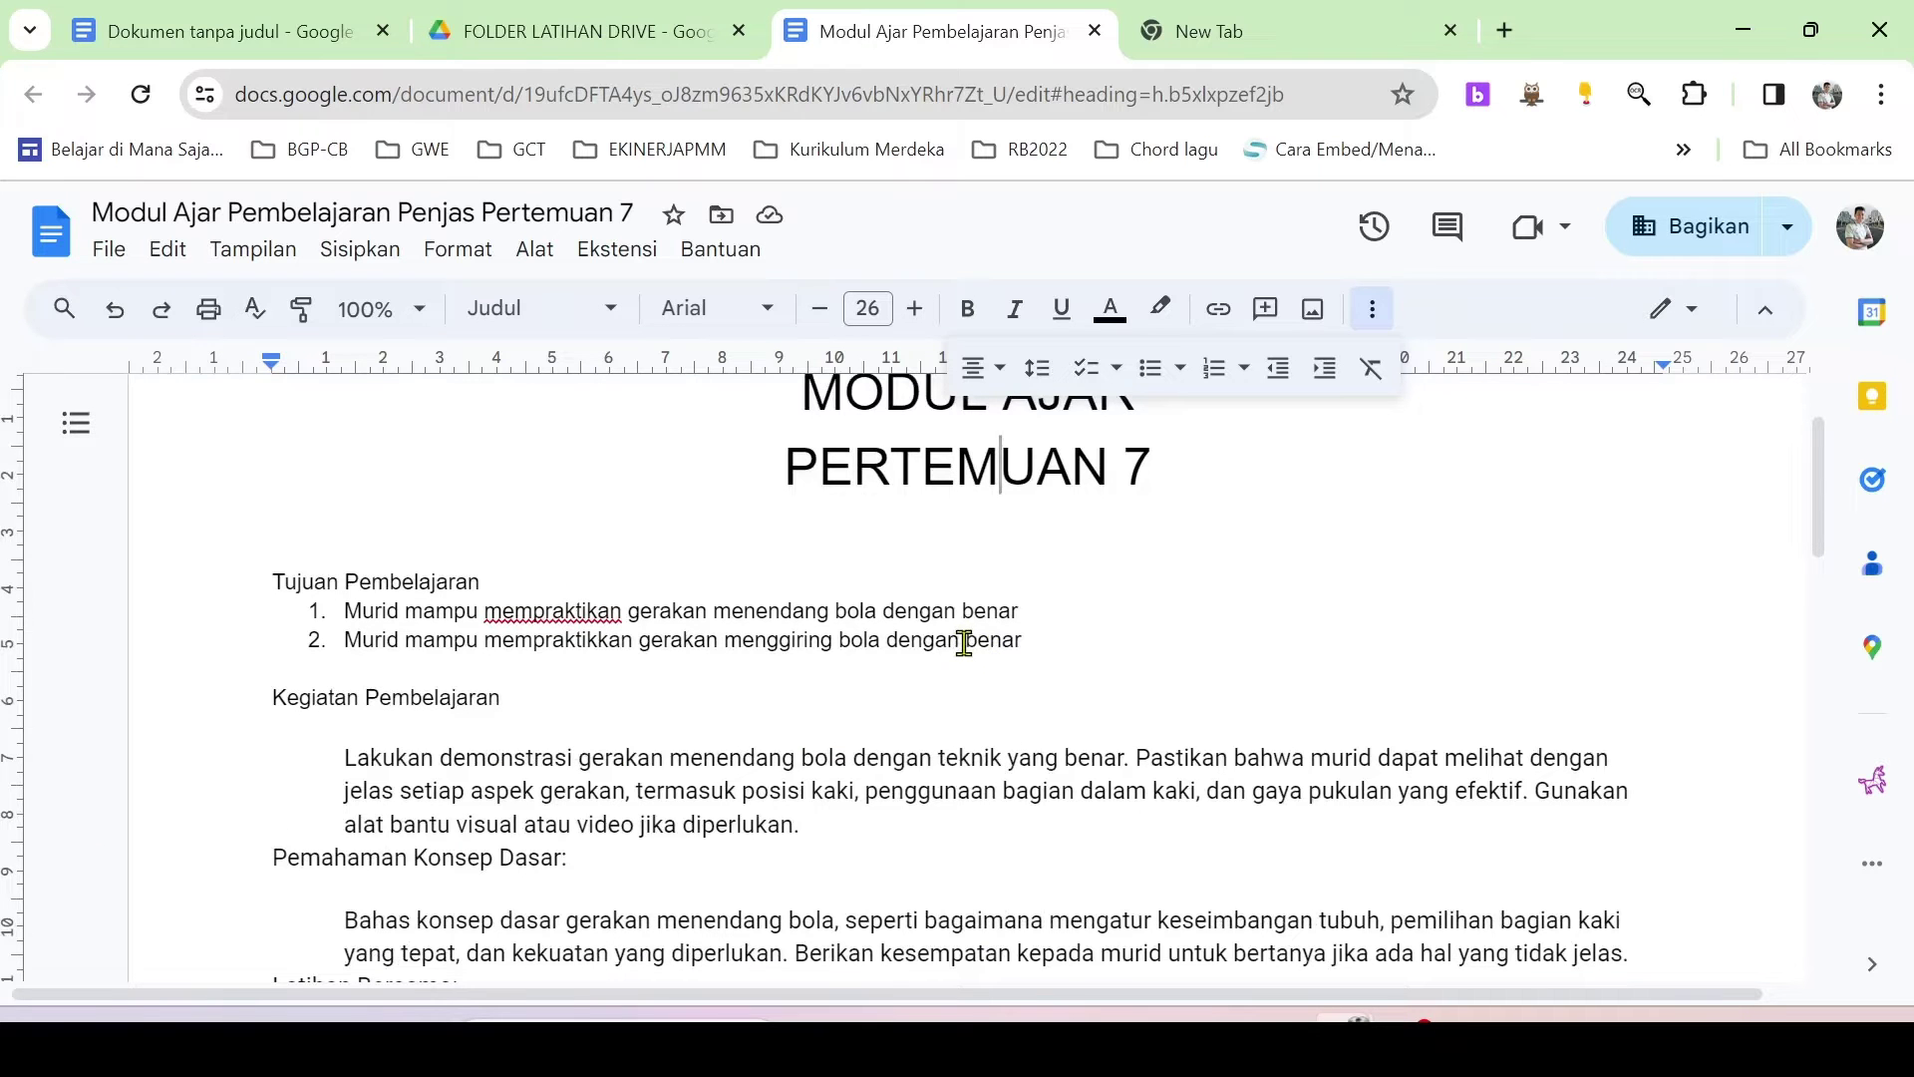
{"action": "scroll", "coordinate": [418, 637], "scroll_direction": "down", "scroll_amount": 1}
{"action": "scroll", "coordinate": [419, 637], "scroll_direction": "up", "scroll_amount": 1}
{"action": "left_click_drag", "start_coordinate": [272, 581], "coordinate": [482, 580]}
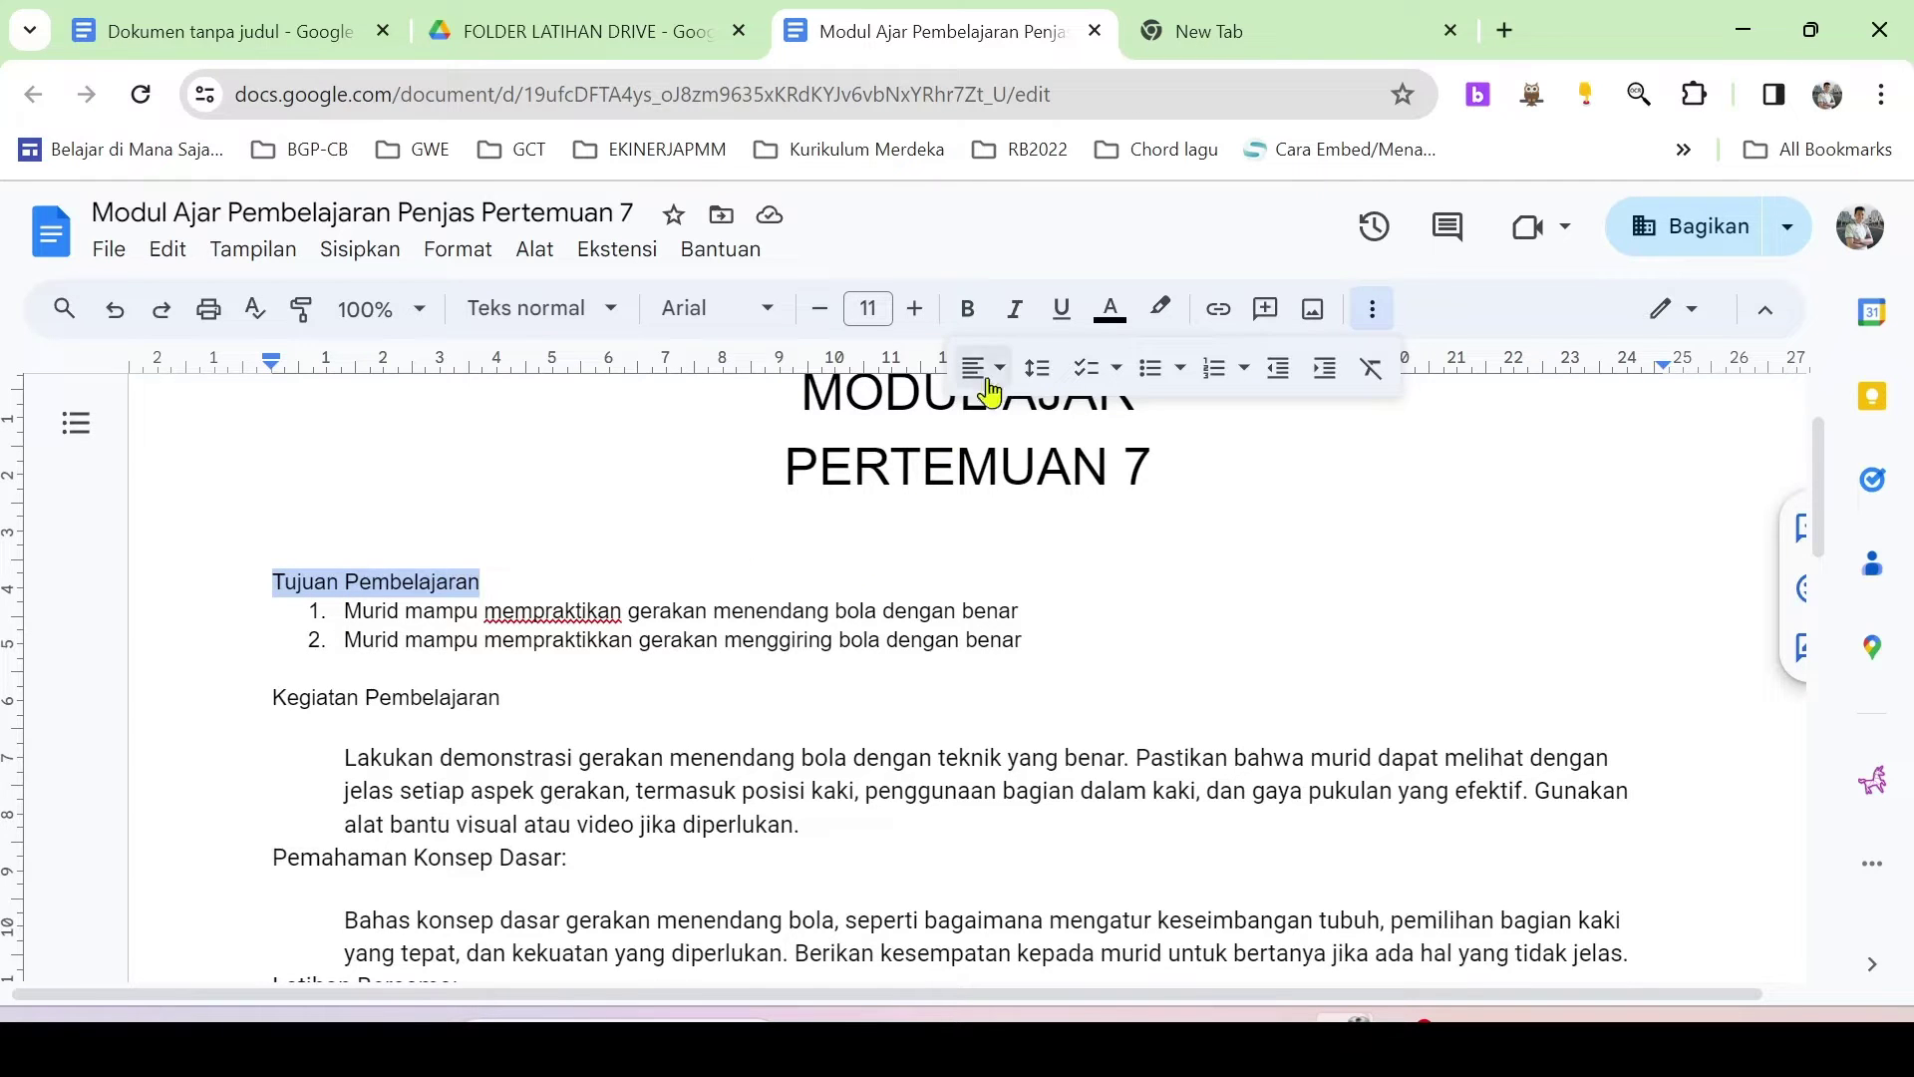
{"action": "left_click", "coordinate": [968, 314]}
{"action": "left_click", "coordinate": [1371, 309]}
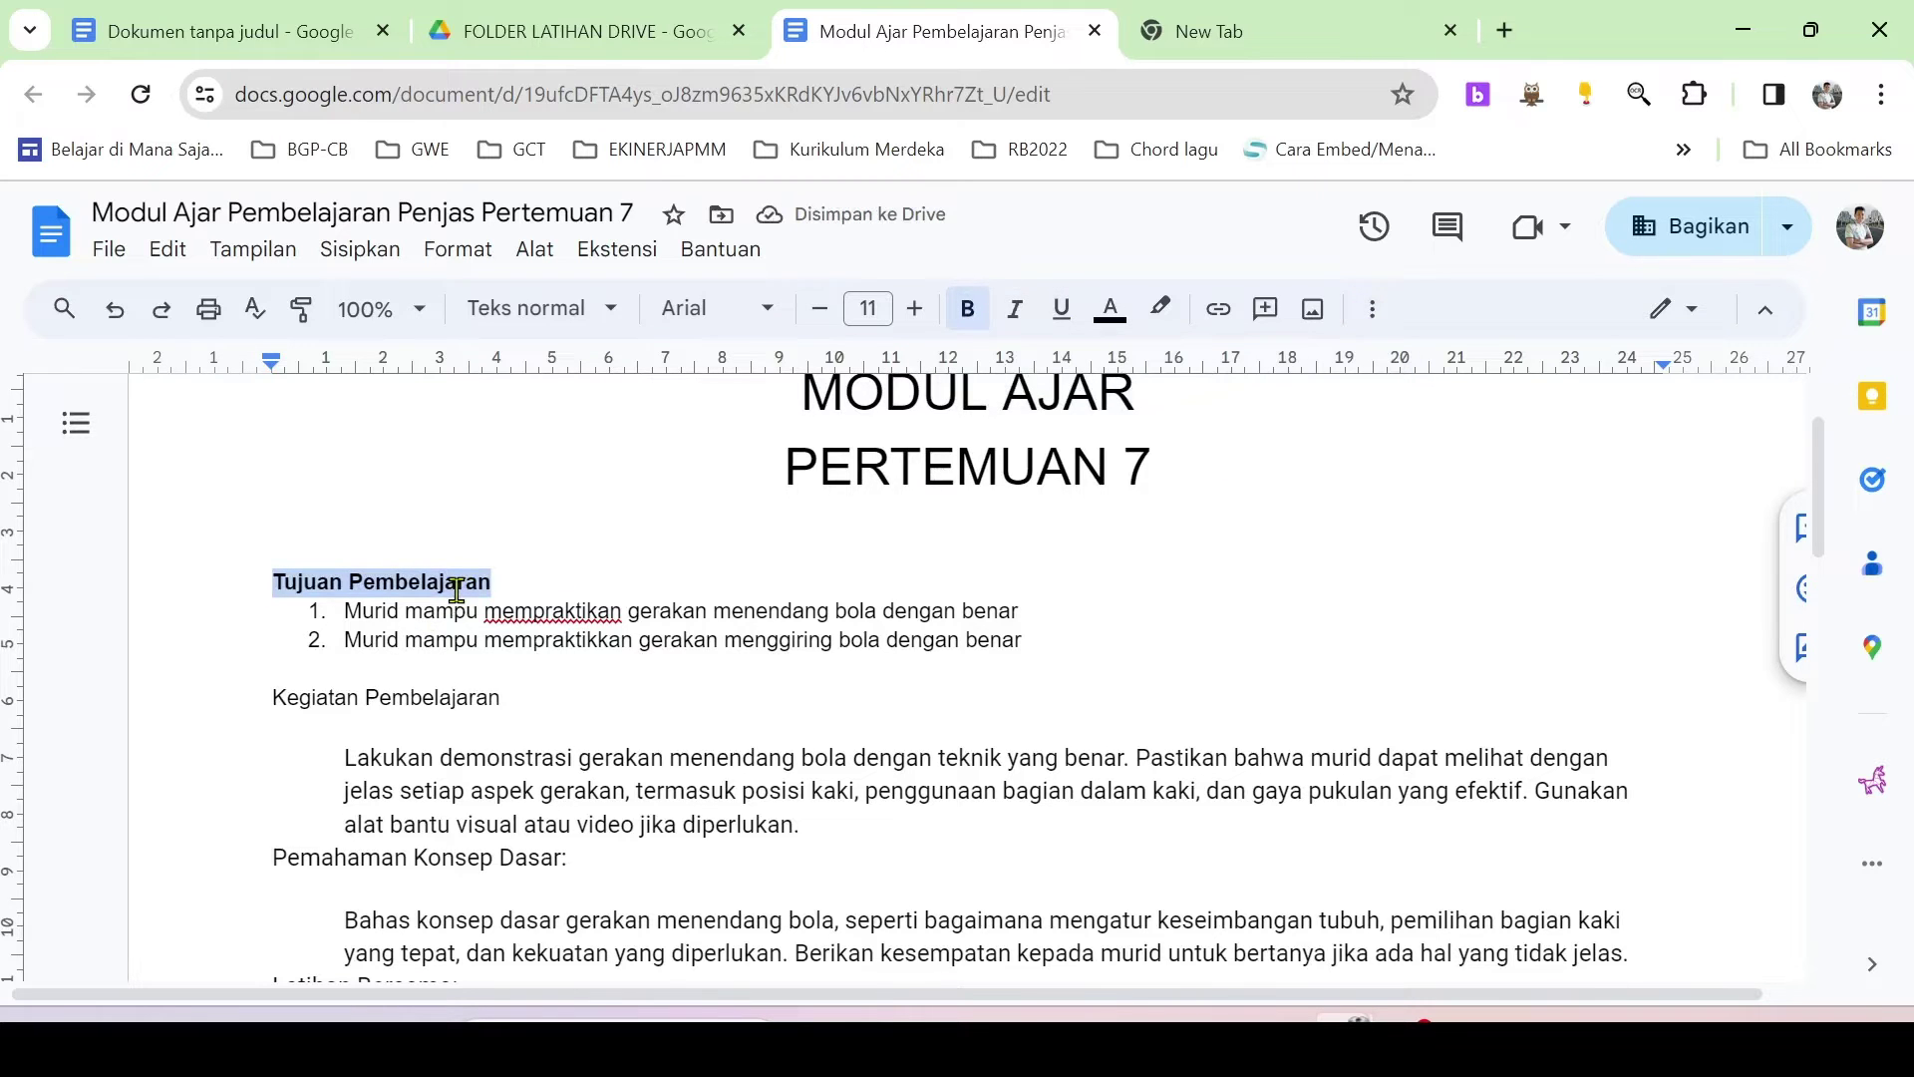
- Italicise the paragraph under "Kegiatan Pembelajaran" that starts with "Lakukan demonstrasi gerakan menendang bola"
{"action": "scroll", "coordinate": [456, 591], "scroll_direction": "down", "scroll_amount": 2}
{"action": "scroll", "coordinate": [454, 593], "scroll_direction": "up", "scroll_amount": 2}
{"action": "scroll", "coordinate": [456, 585], "scroll_direction": "down", "scroll_amount": 2}
{"action": "scroll", "coordinate": [456, 585], "scroll_direction": "up", "scroll_amount": 2}
{"action": "left_click_drag", "start_coordinate": [344, 757], "coordinate": [813, 821]}
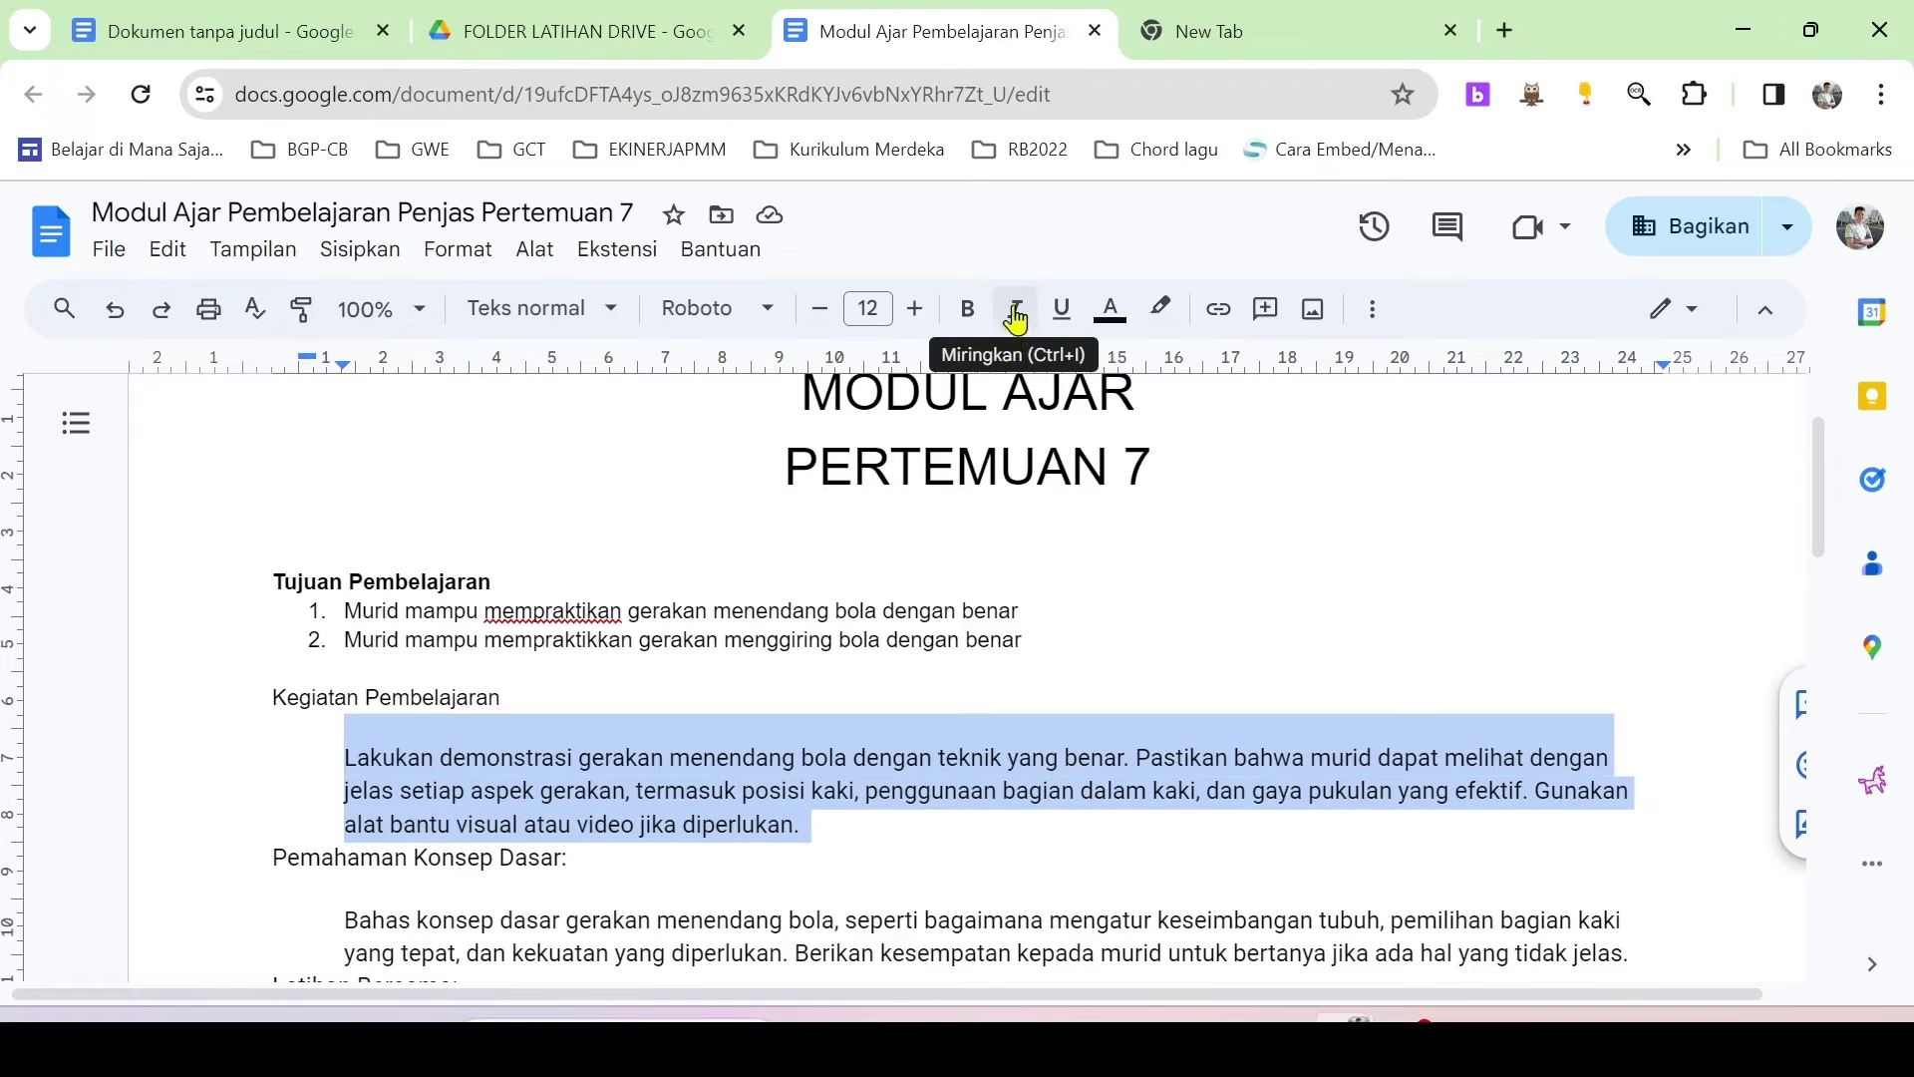
{"action": "left_click", "coordinate": [1016, 317]}
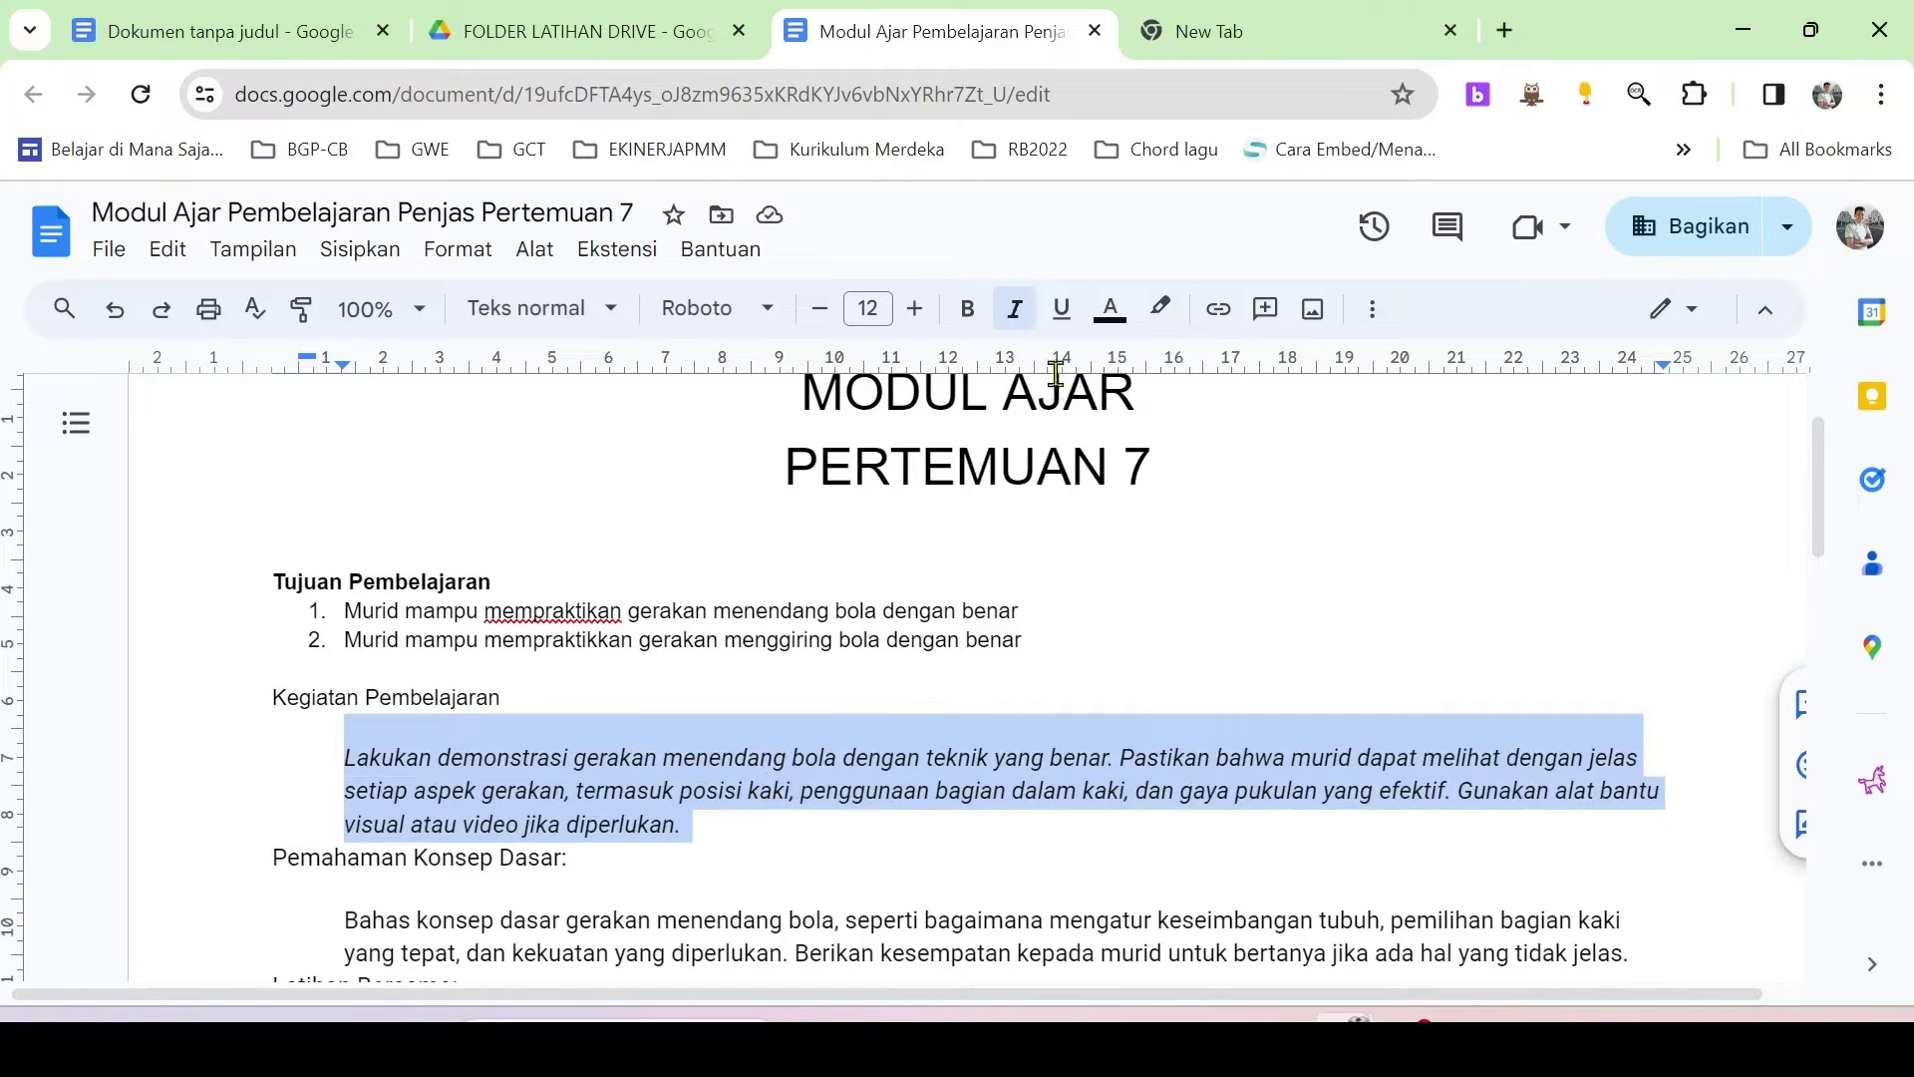
- Underline the italic paragraph under "Kegiatan Pembelajaran" that starts with "Lakukan demonstrasi gerakan menendang bola"
{"action": "left_click", "coordinate": [1062, 314]}
{"action": "left_click", "coordinate": [688, 825]}
{"action": "scroll", "coordinate": [671, 761], "scroll_direction": "down", "scroll_amount": 2}
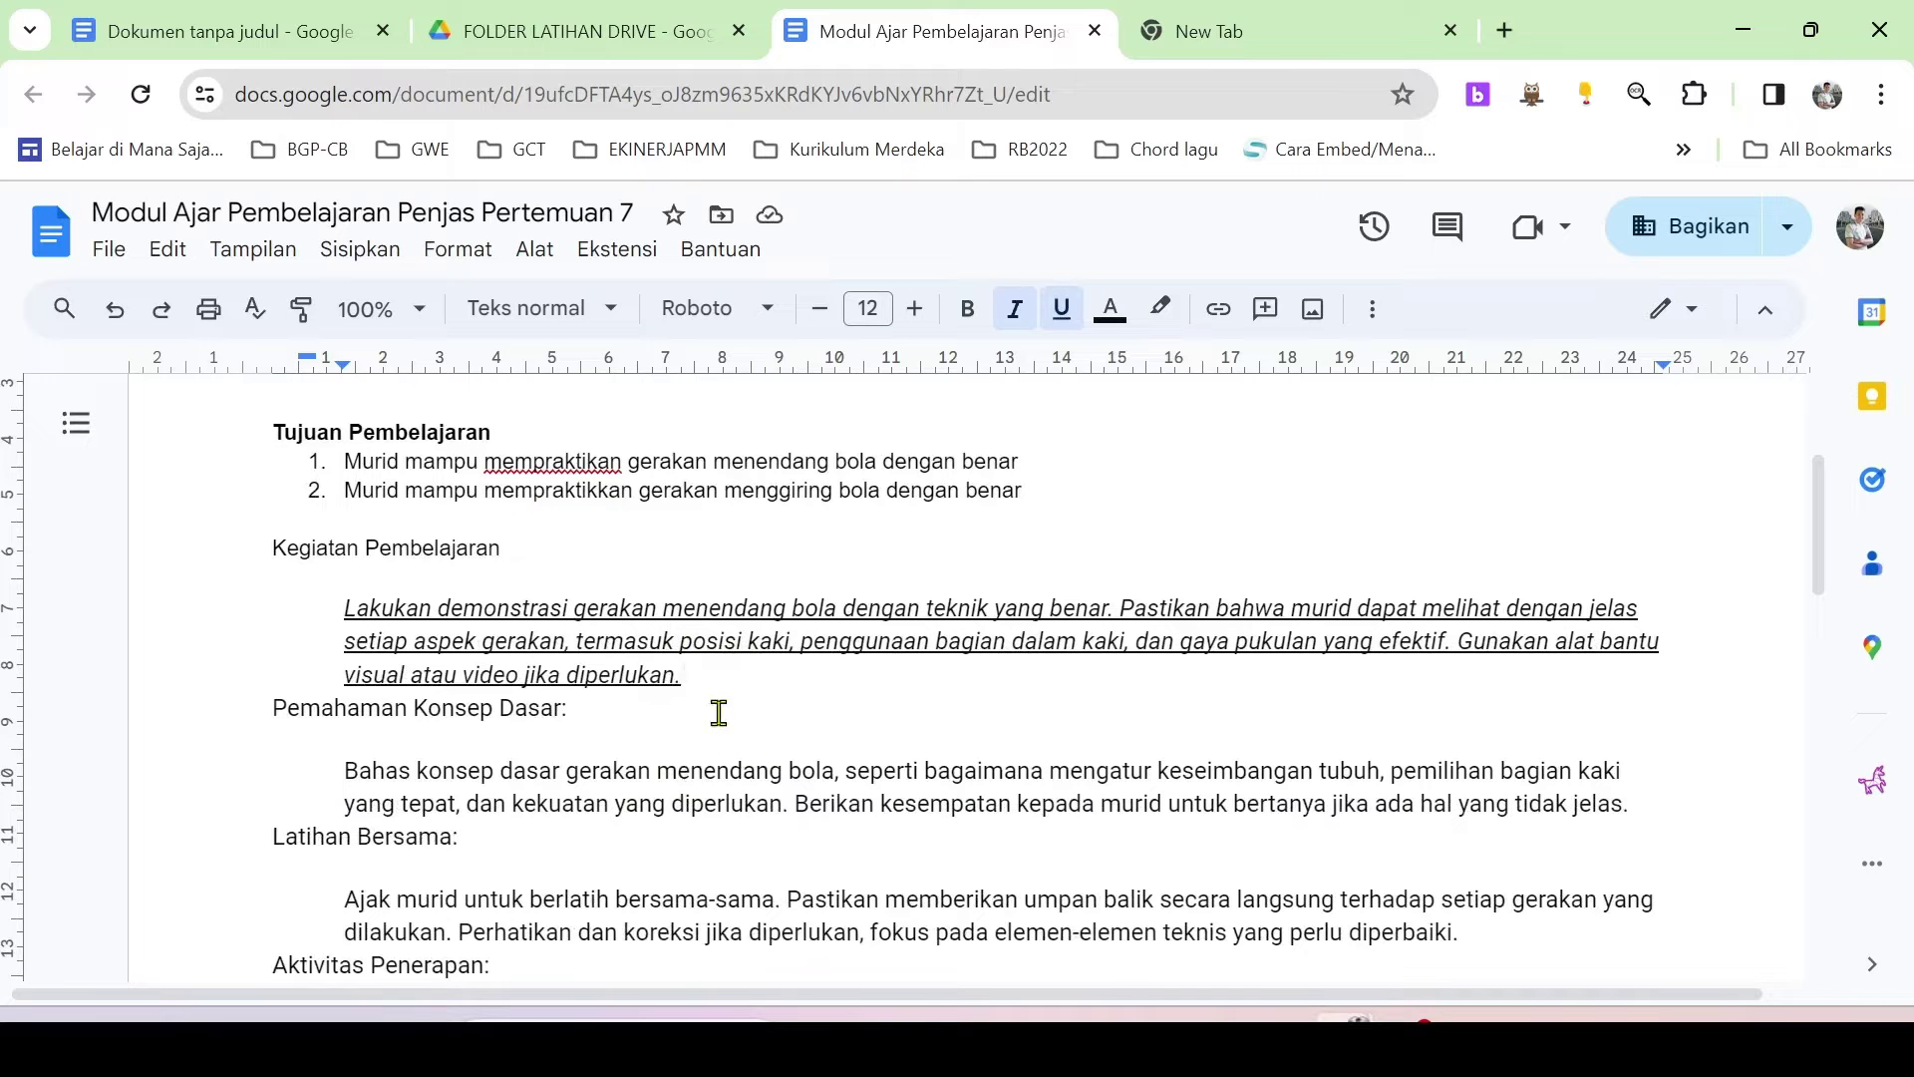
{"action": "scroll", "coordinate": [688, 641], "scroll_direction": "down", "scroll_amount": 1}
{"action": "scroll", "coordinate": [688, 641], "scroll_direction": "up", "scroll_amount": 3}
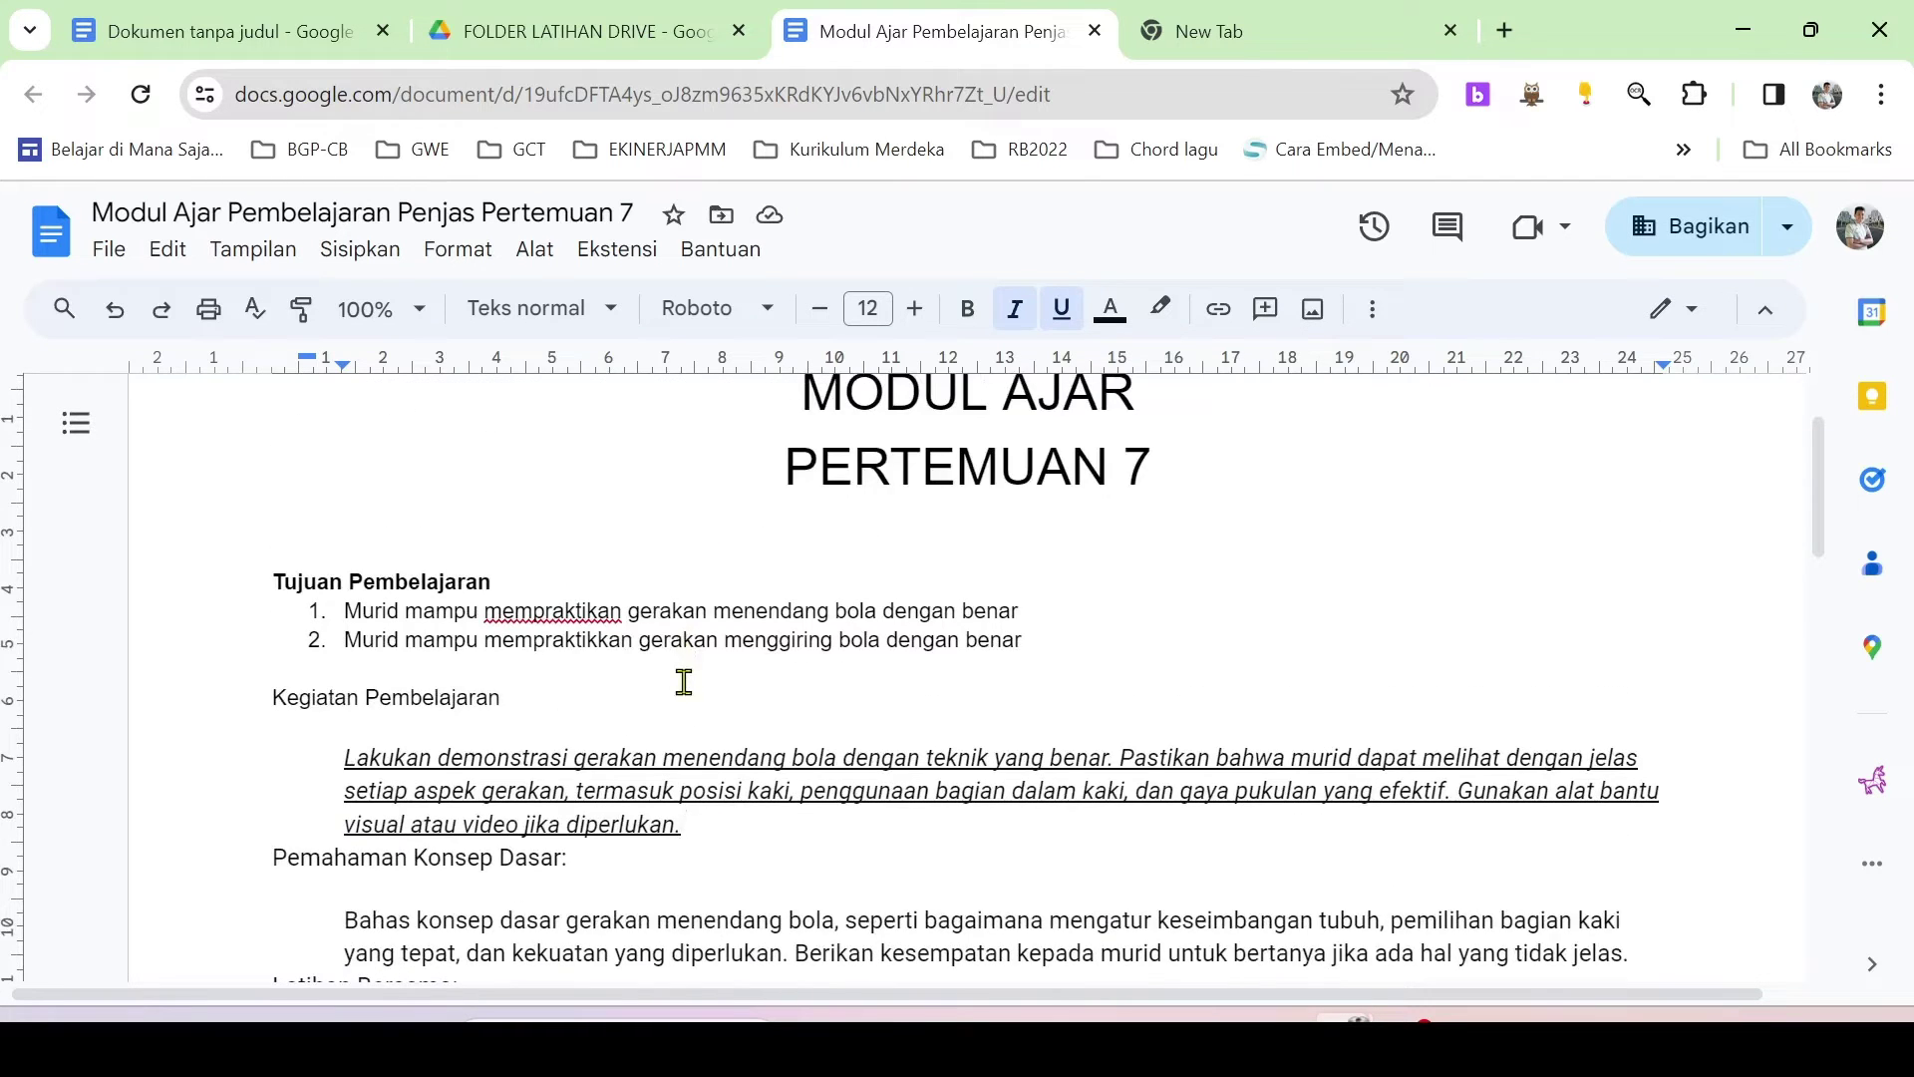
- Change the font of the title lines "MODUL AJAR" and "PERTEMUAN 7" to Roboto
{"action": "scroll", "coordinate": [698, 693], "scroll_direction": "up", "scroll_amount": 2}
{"action": "scroll", "coordinate": [698, 709], "scroll_direction": "down", "scroll_amount": 2}
{"action": "scroll", "coordinate": [654, 731], "scroll_direction": "up", "scroll_amount": 2}
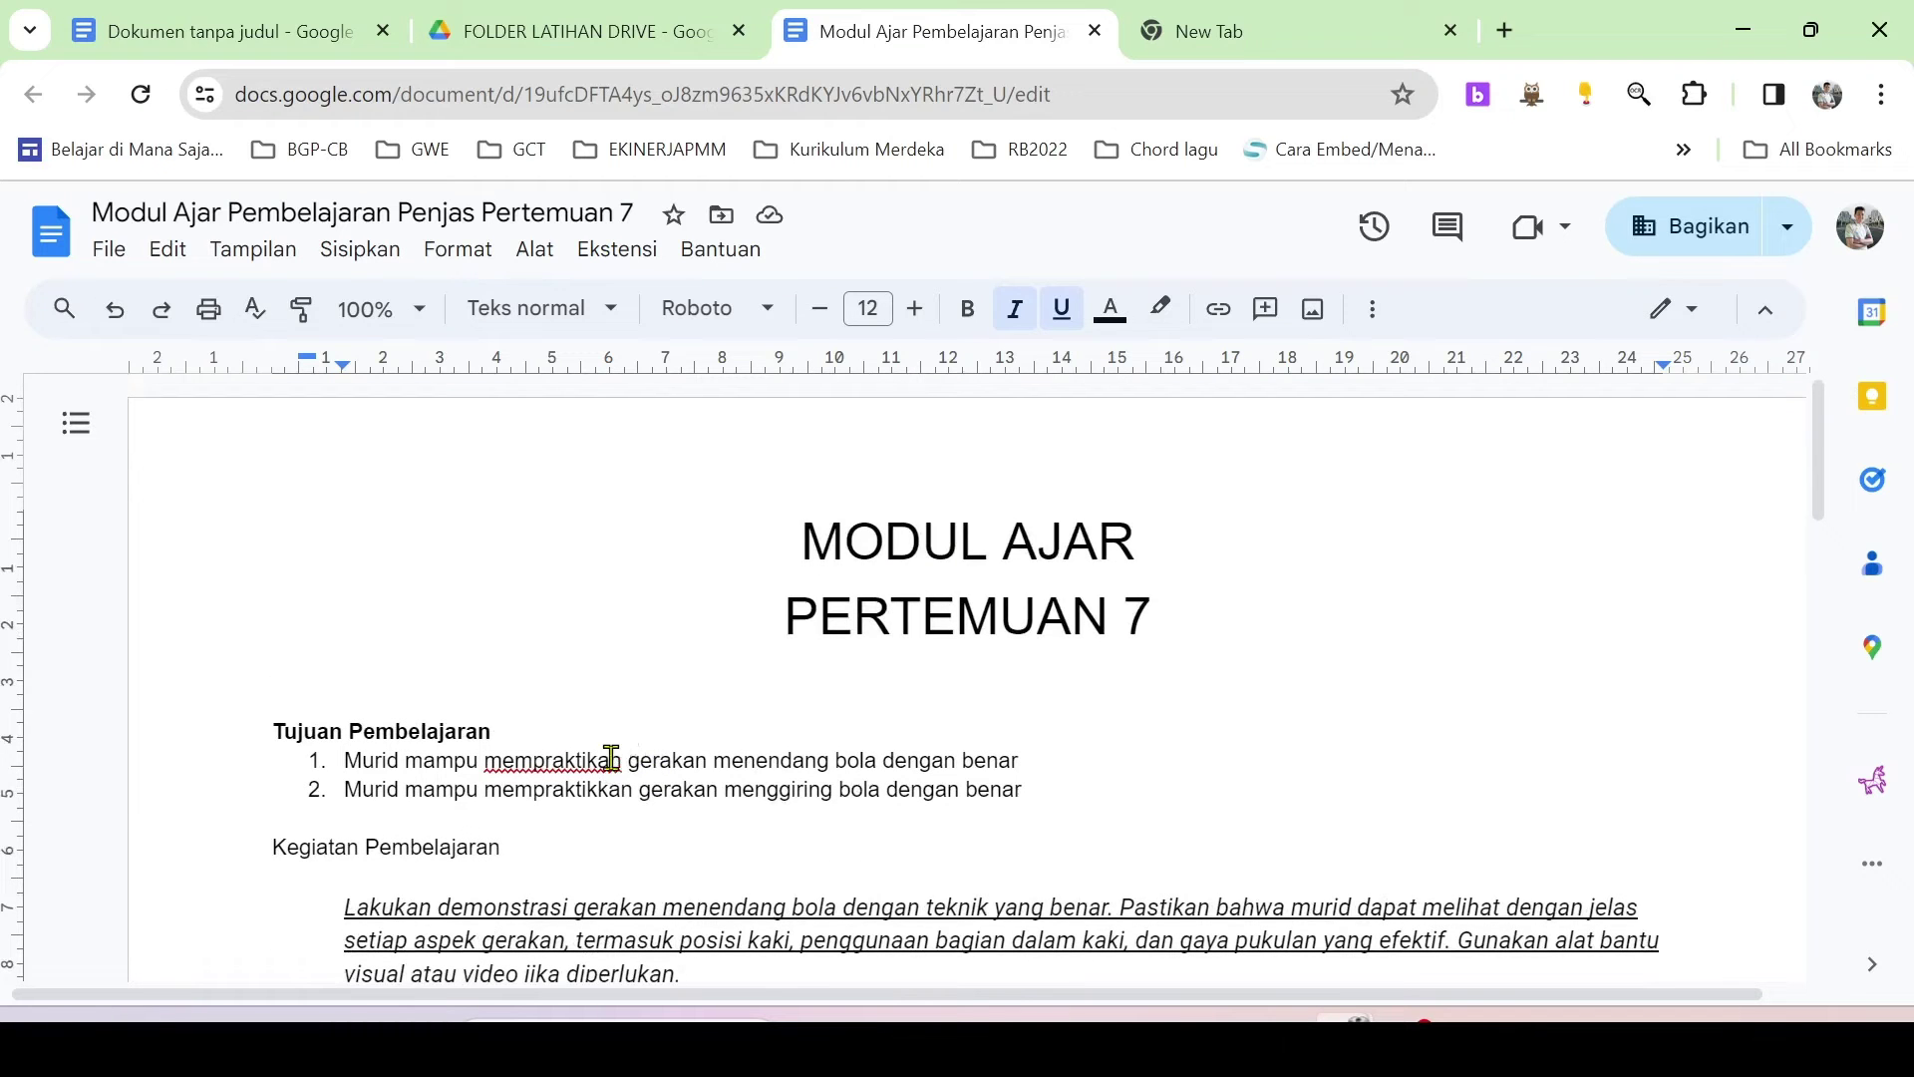
{"action": "left_click_drag", "start_coordinate": [800, 538], "coordinate": [1151, 628]}
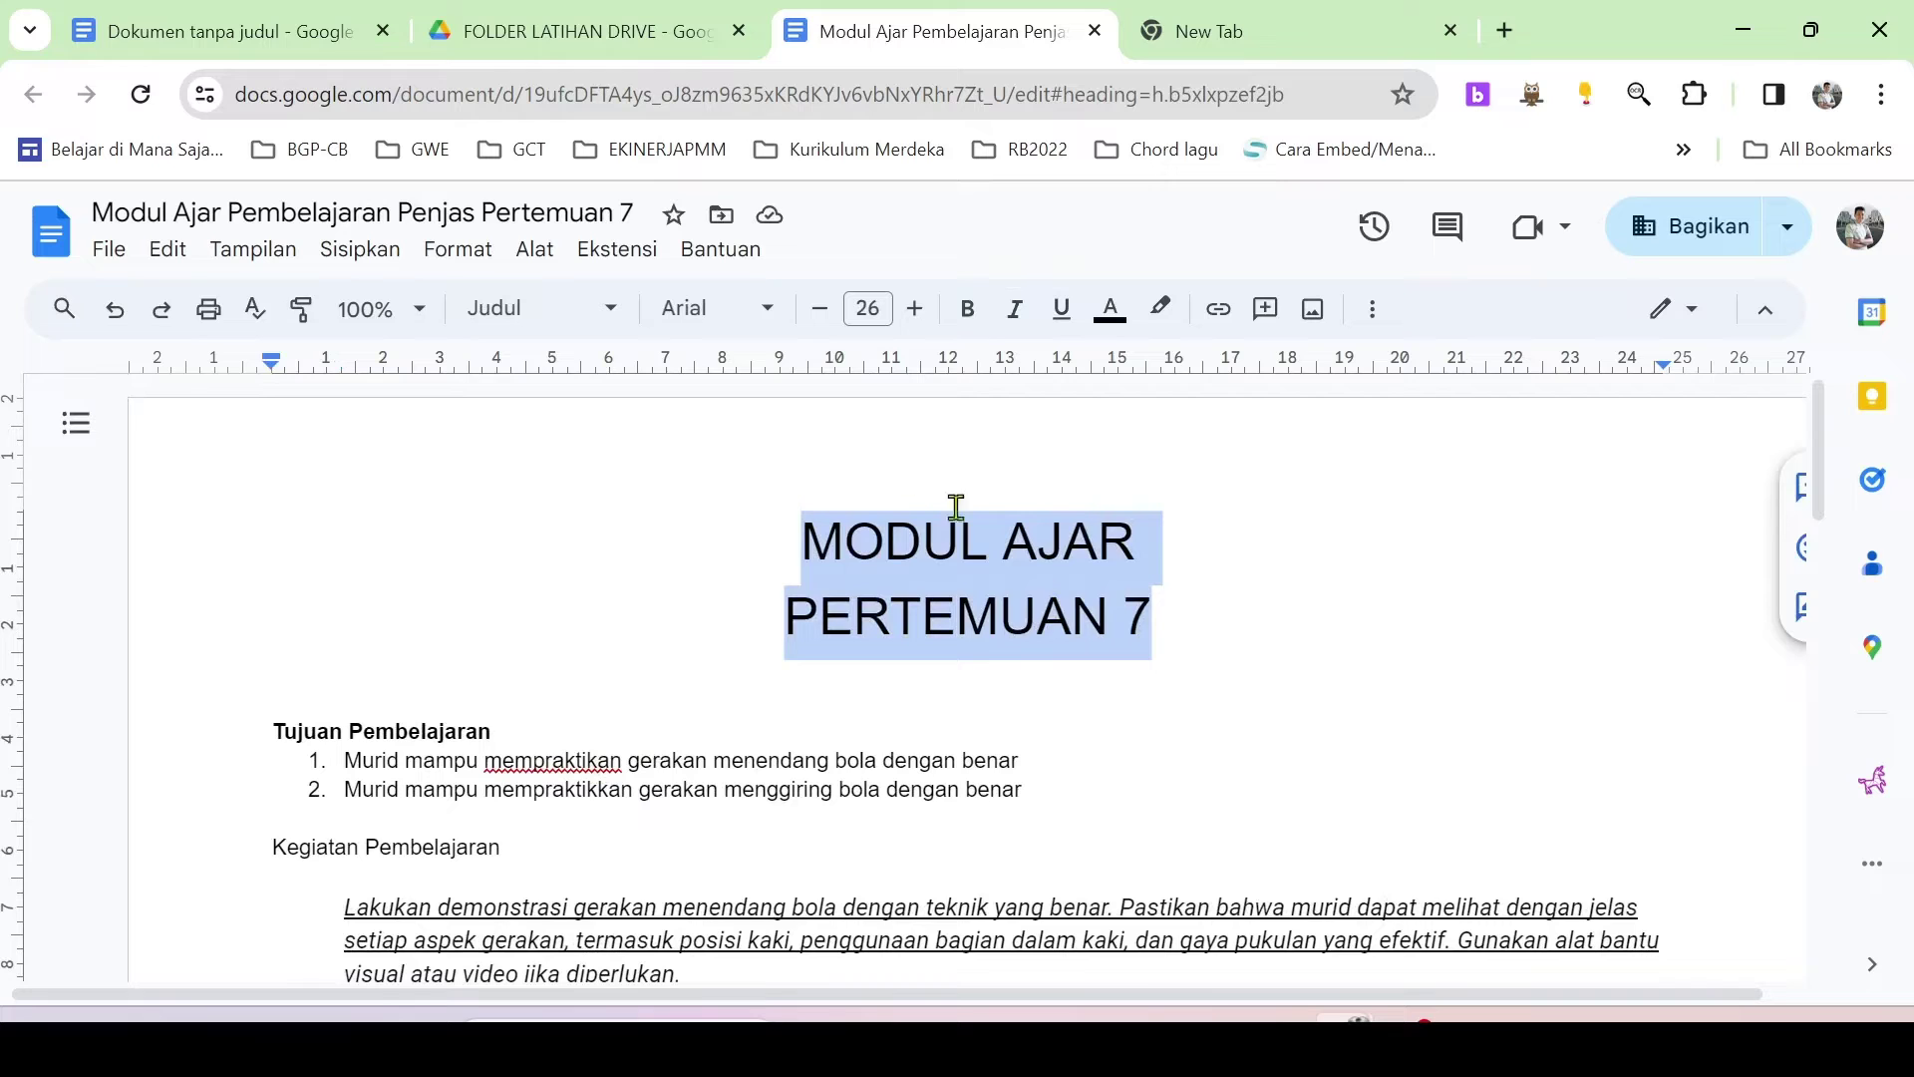
{"action": "left_click", "coordinate": [775, 320]}
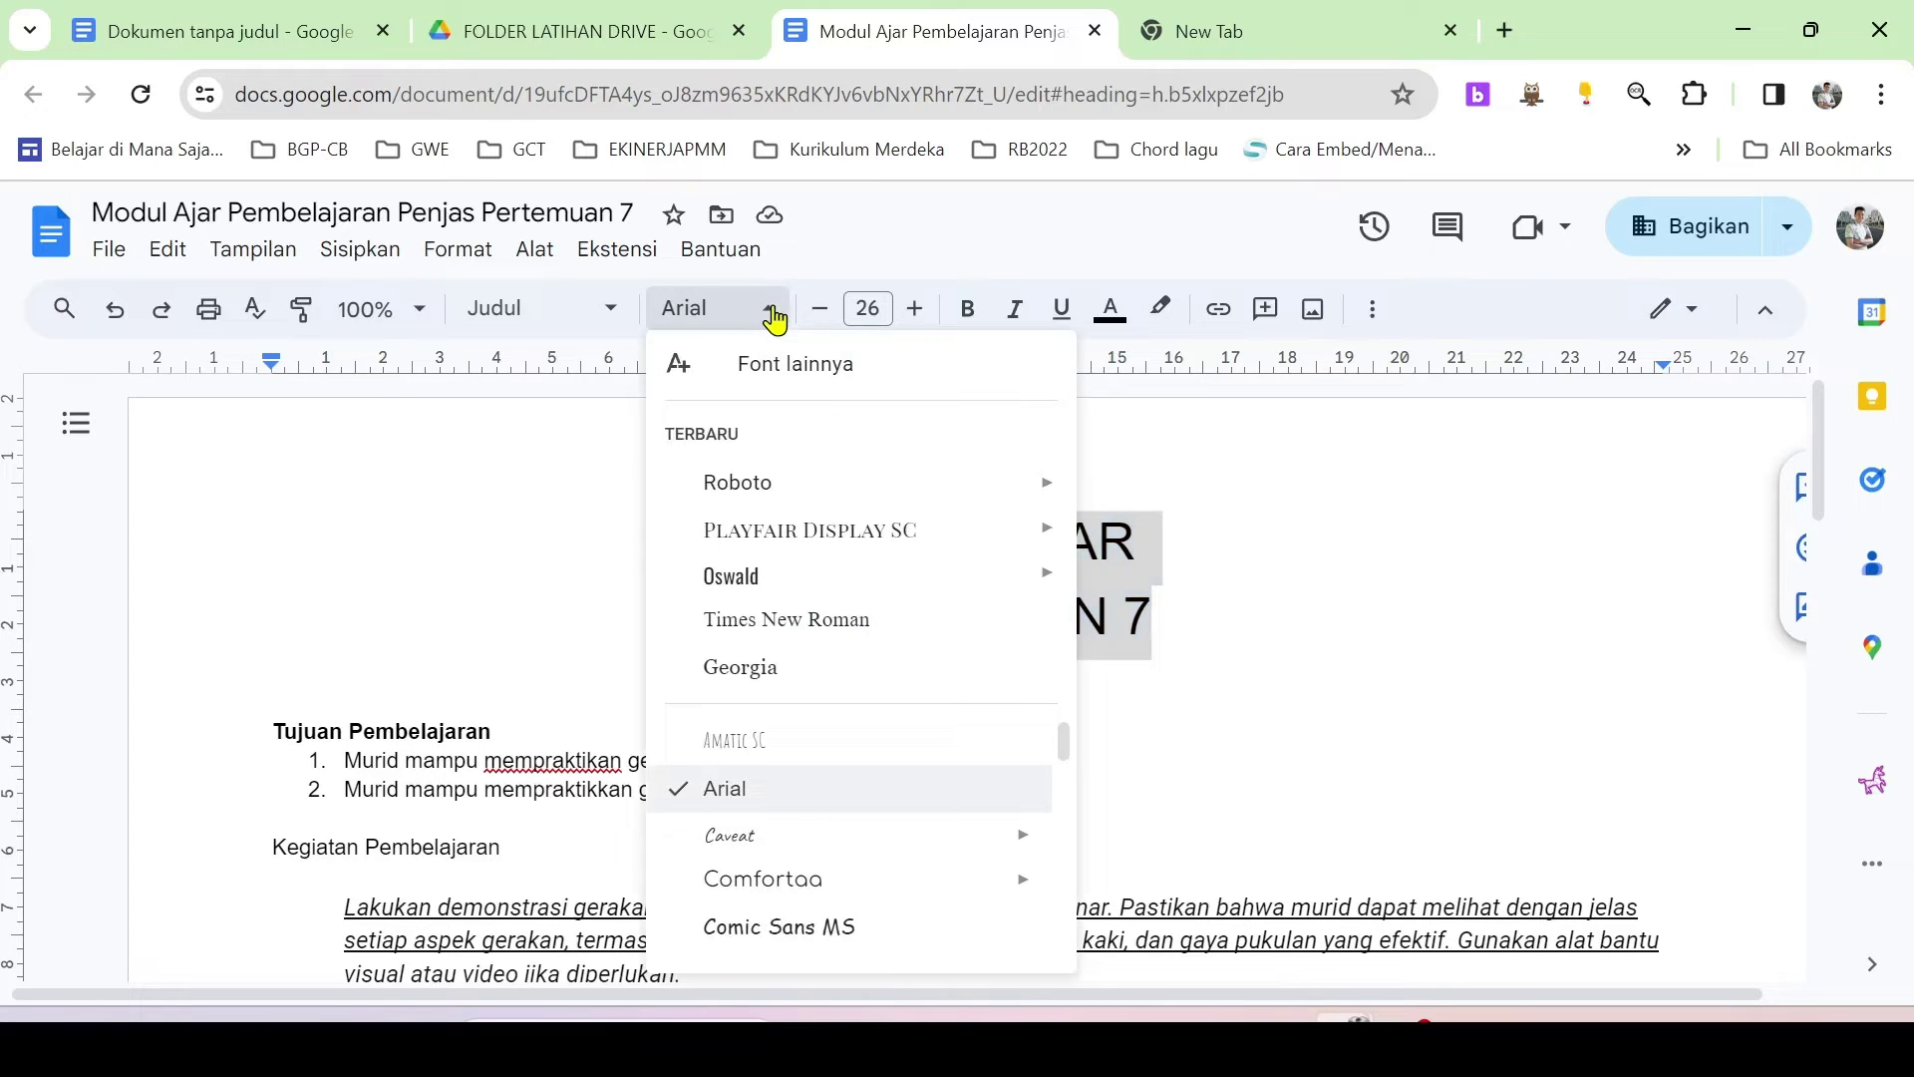
{"action": "scroll", "coordinate": [752, 769], "scroll_direction": "down", "scroll_amount": 6}
{"action": "scroll", "coordinate": [798, 867], "scroll_direction": "up", "scroll_amount": 3}
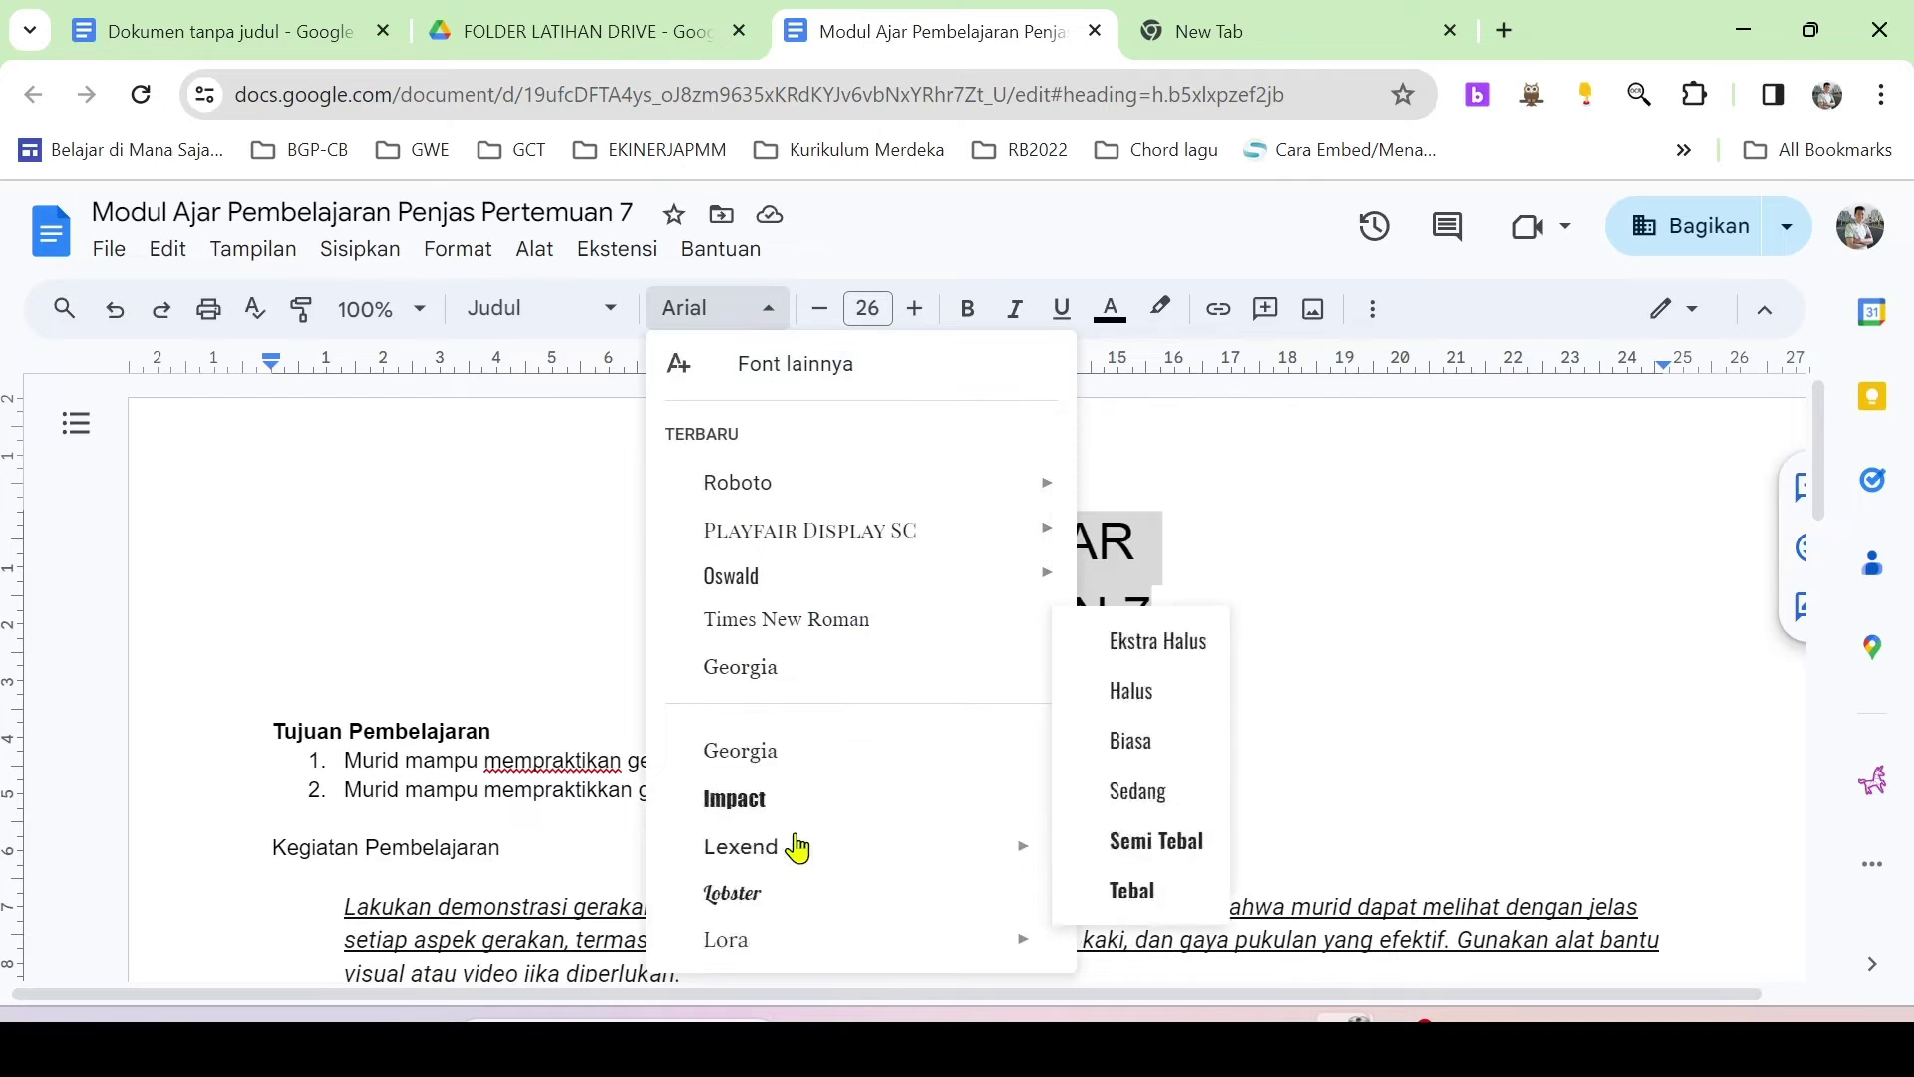
{"action": "scroll", "coordinate": [797, 848], "scroll_direction": "up", "scroll_amount": 3}
{"action": "mouse_move", "coordinate": [823, 486]}
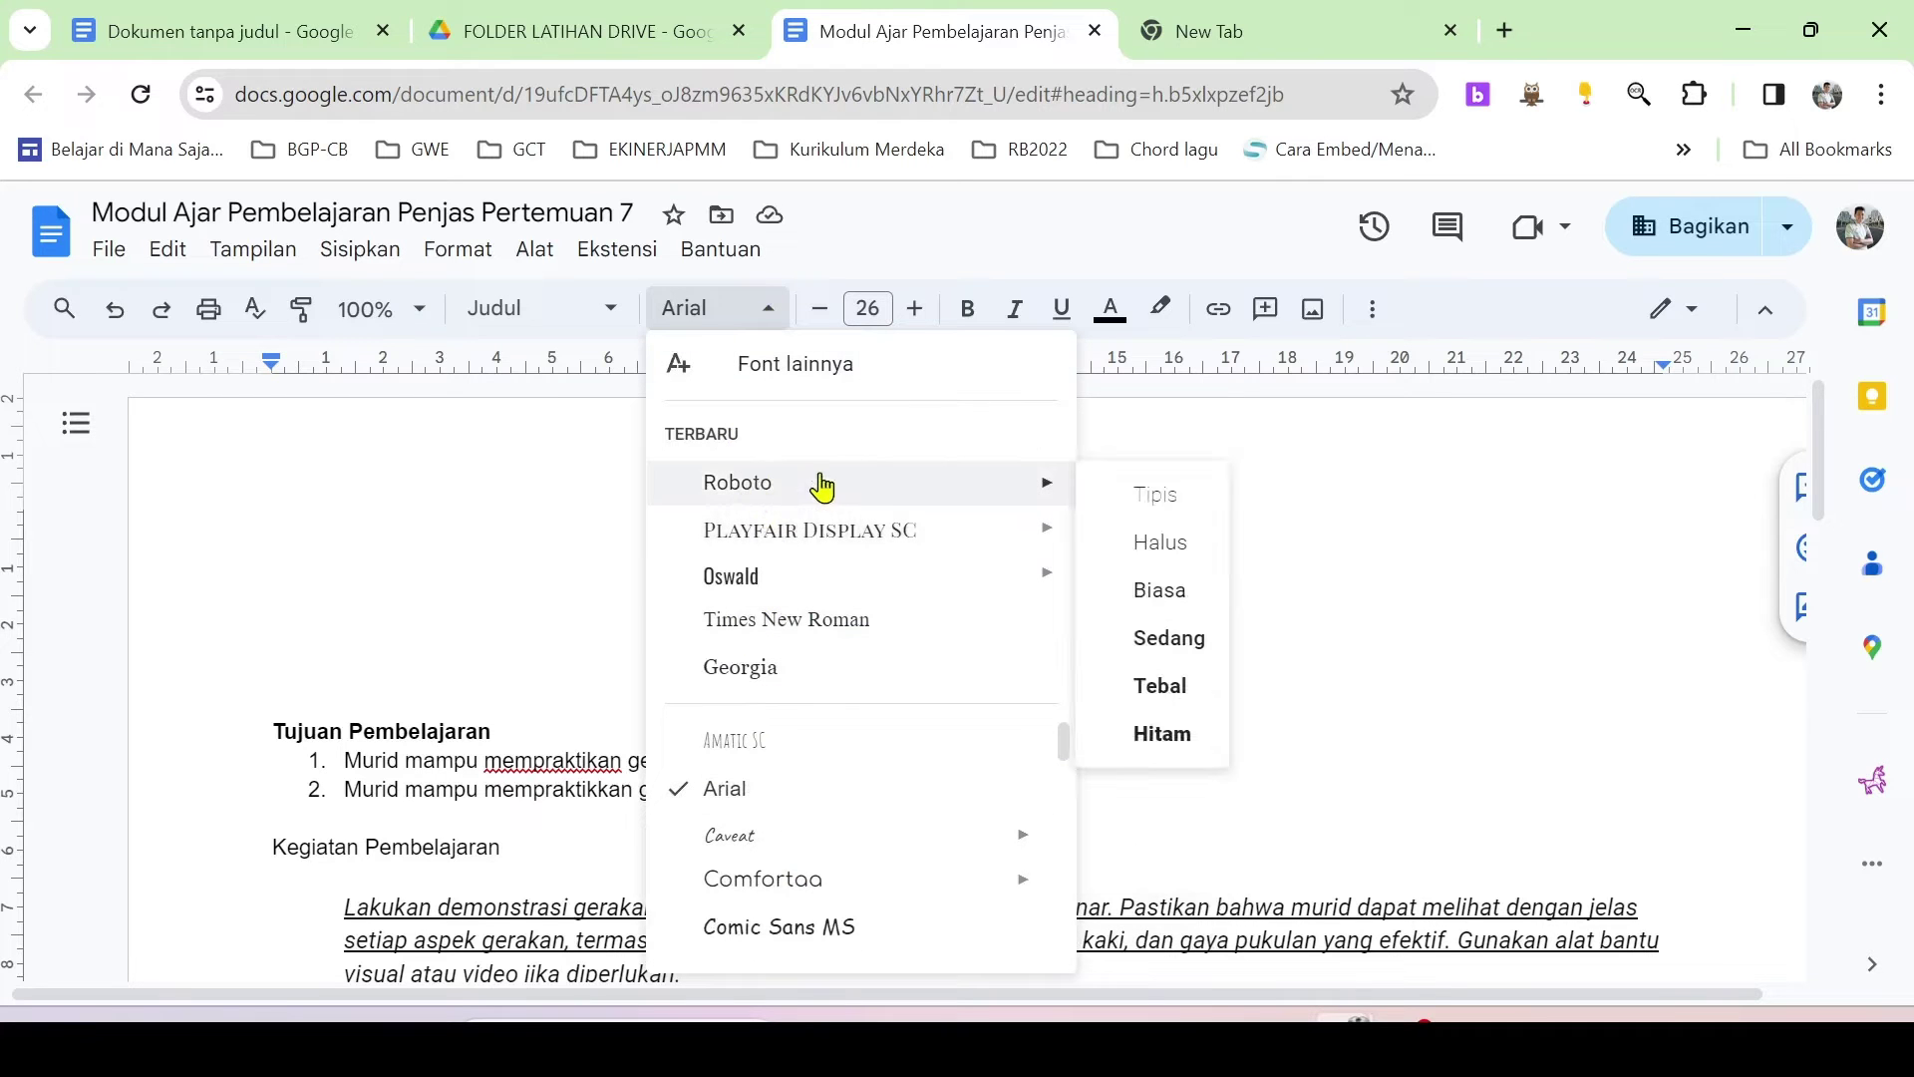
{"action": "left_click", "coordinate": [789, 493]}
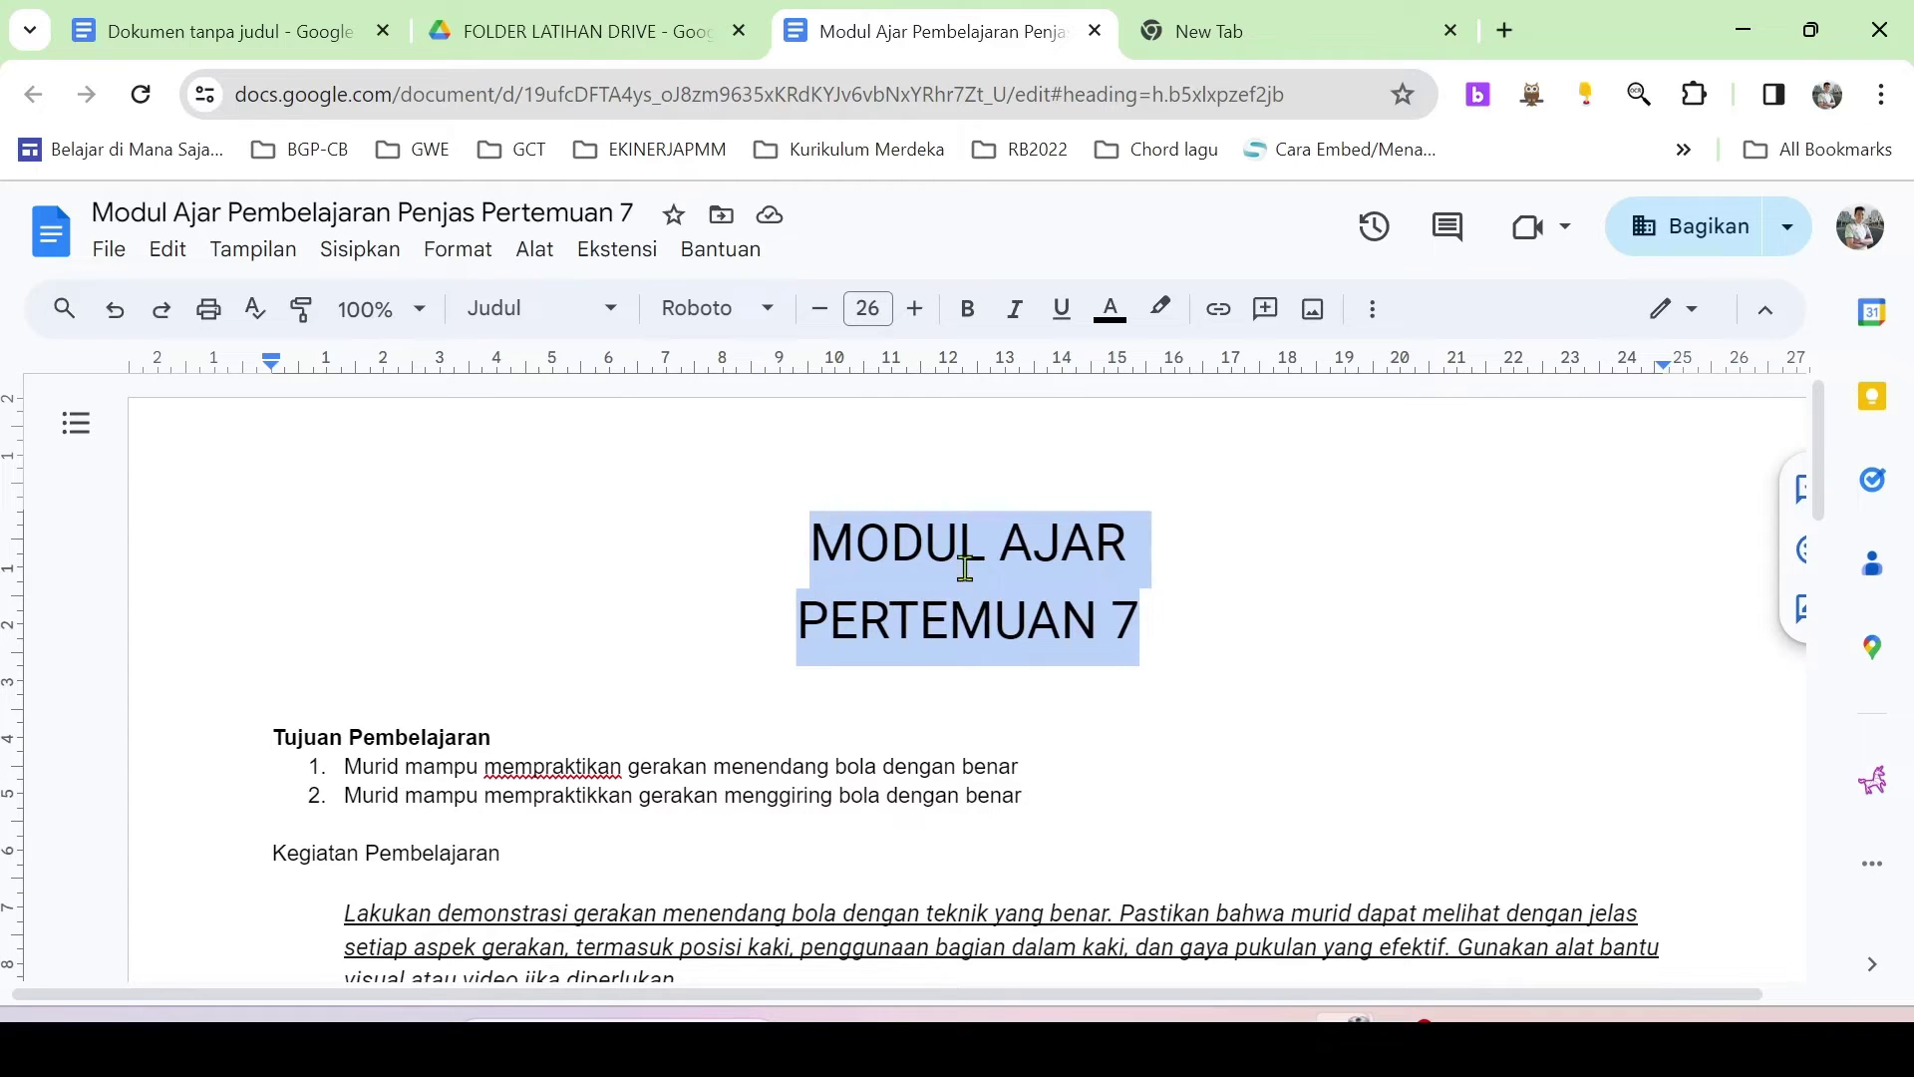
- Set the font size of the two title lines to 24
{"action": "left_click", "coordinate": [868, 308]}
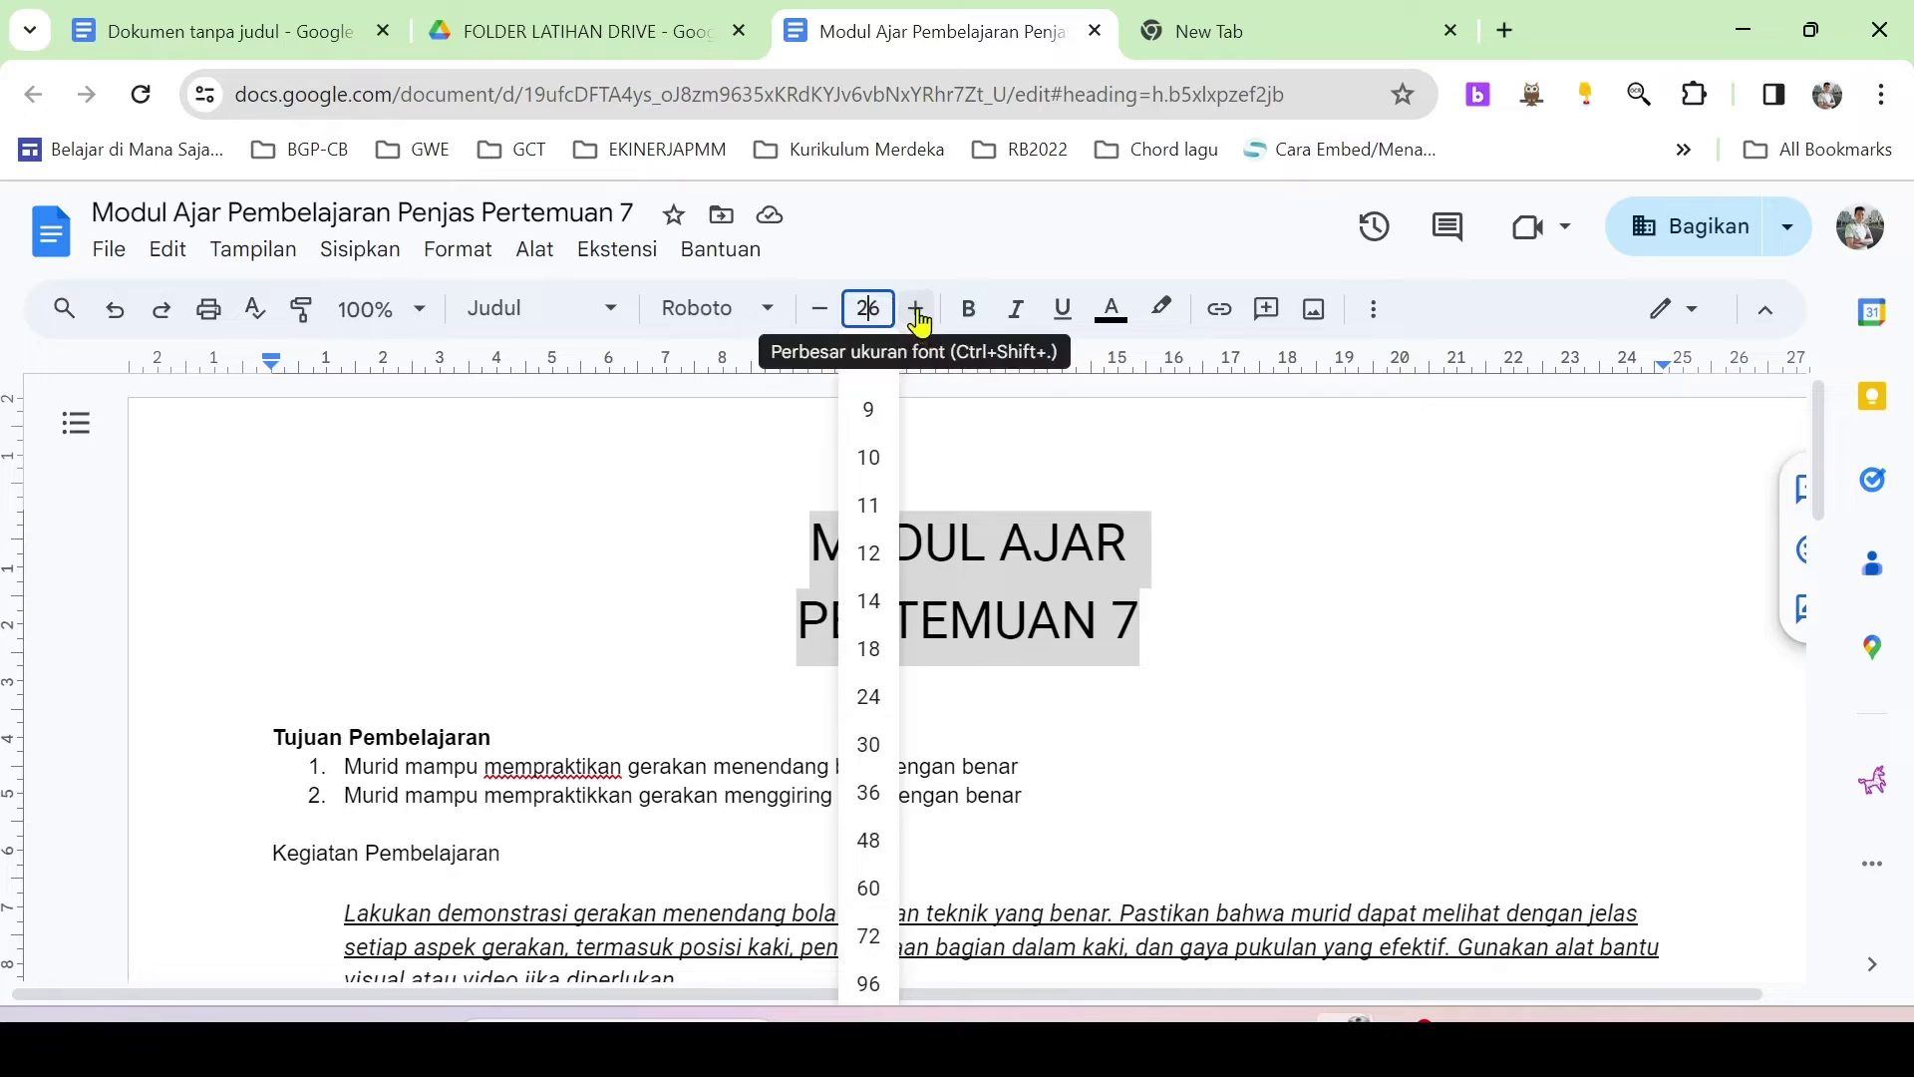
{"action": "left_click", "coordinate": [821, 310]}
{"action": "left_click", "coordinate": [821, 310]}
{"action": "left_click", "coordinate": [821, 310]}
{"action": "left_click", "coordinate": [821, 310]}
{"action": "left_click", "coordinate": [821, 310]}
{"action": "left_click", "coordinate": [822, 310]}
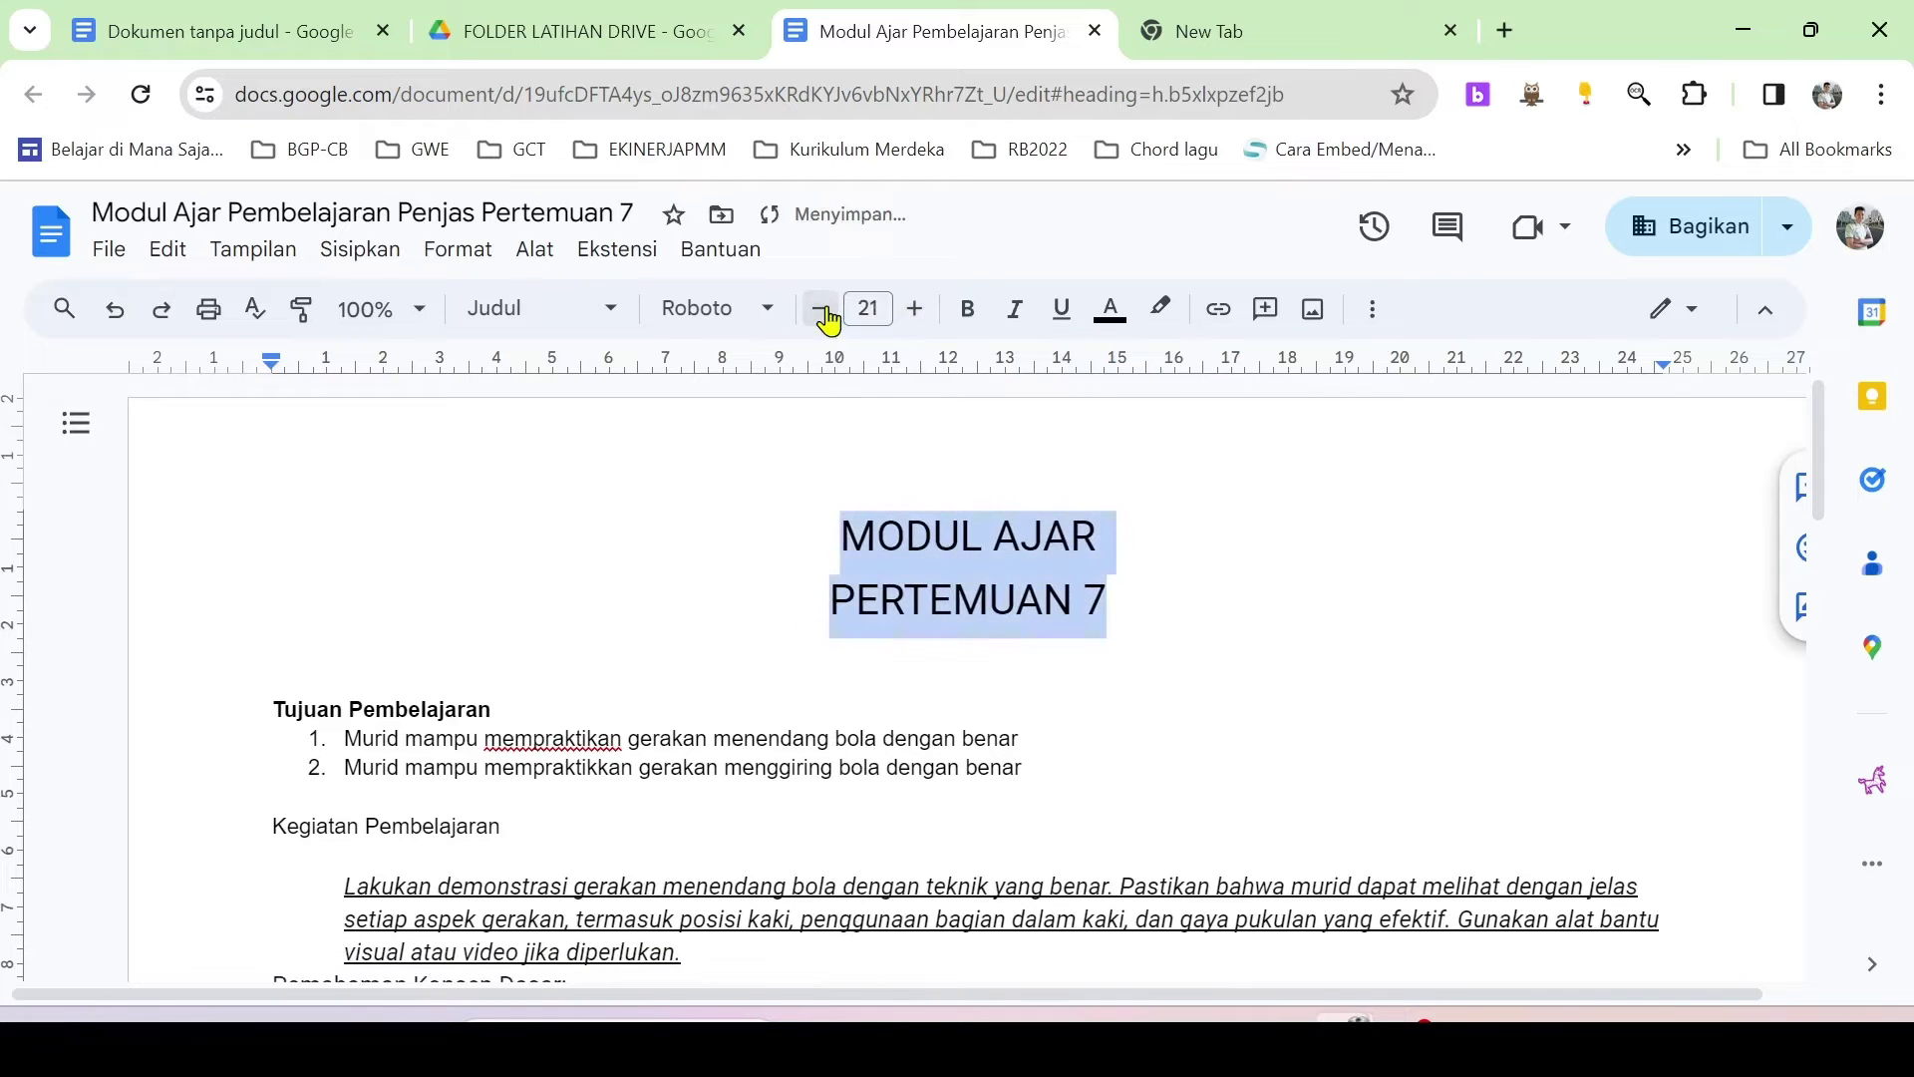
{"action": "left_click", "coordinate": [905, 321]}
{"action": "left_click", "coordinate": [906, 321]}
{"action": "left_click", "coordinate": [905, 321]}
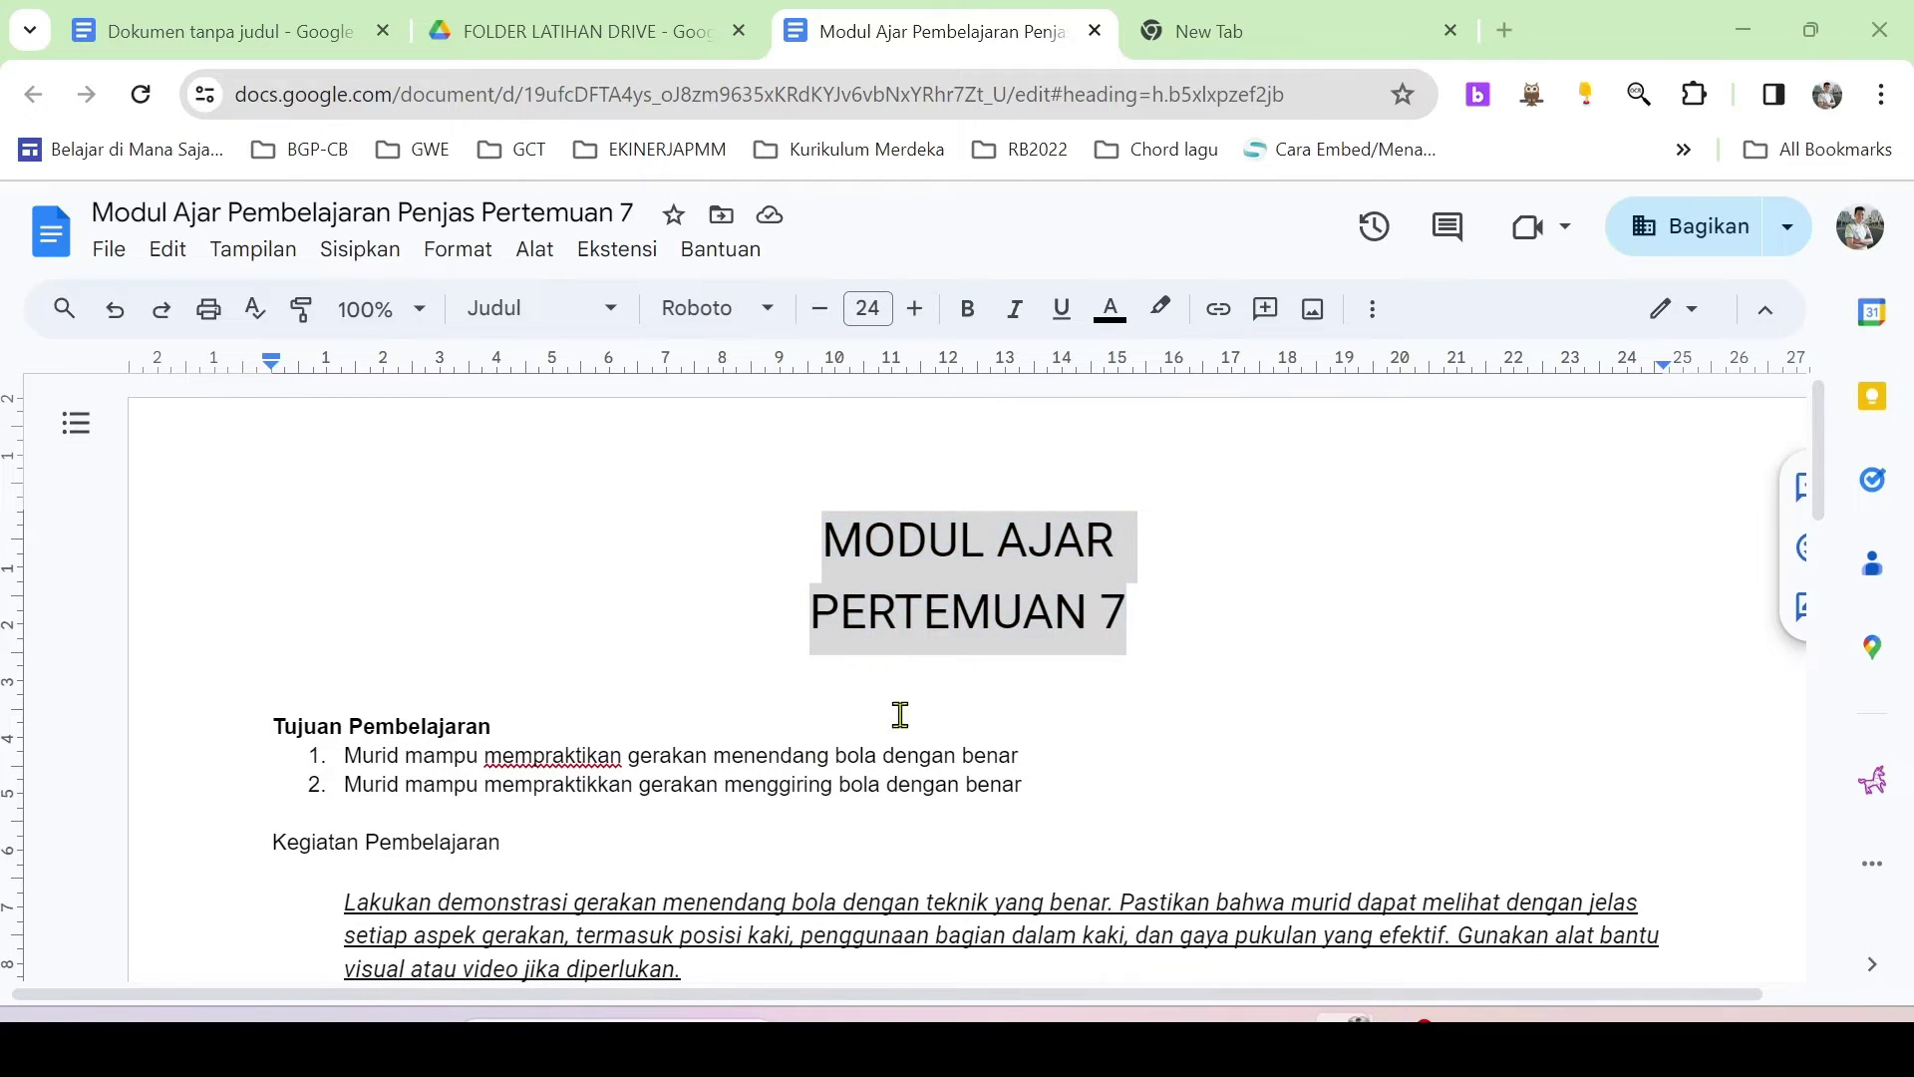
- Colour the "Tujuan Pembelajaran" heading text blue
{"action": "scroll", "coordinate": [955, 639], "scroll_direction": "down", "scroll_amount": 1}
{"action": "scroll", "coordinate": [974, 632], "scroll_direction": "up", "scroll_amount": 1}
{"action": "left_click_drag", "start_coordinate": [504, 720], "coordinate": [263, 725]}
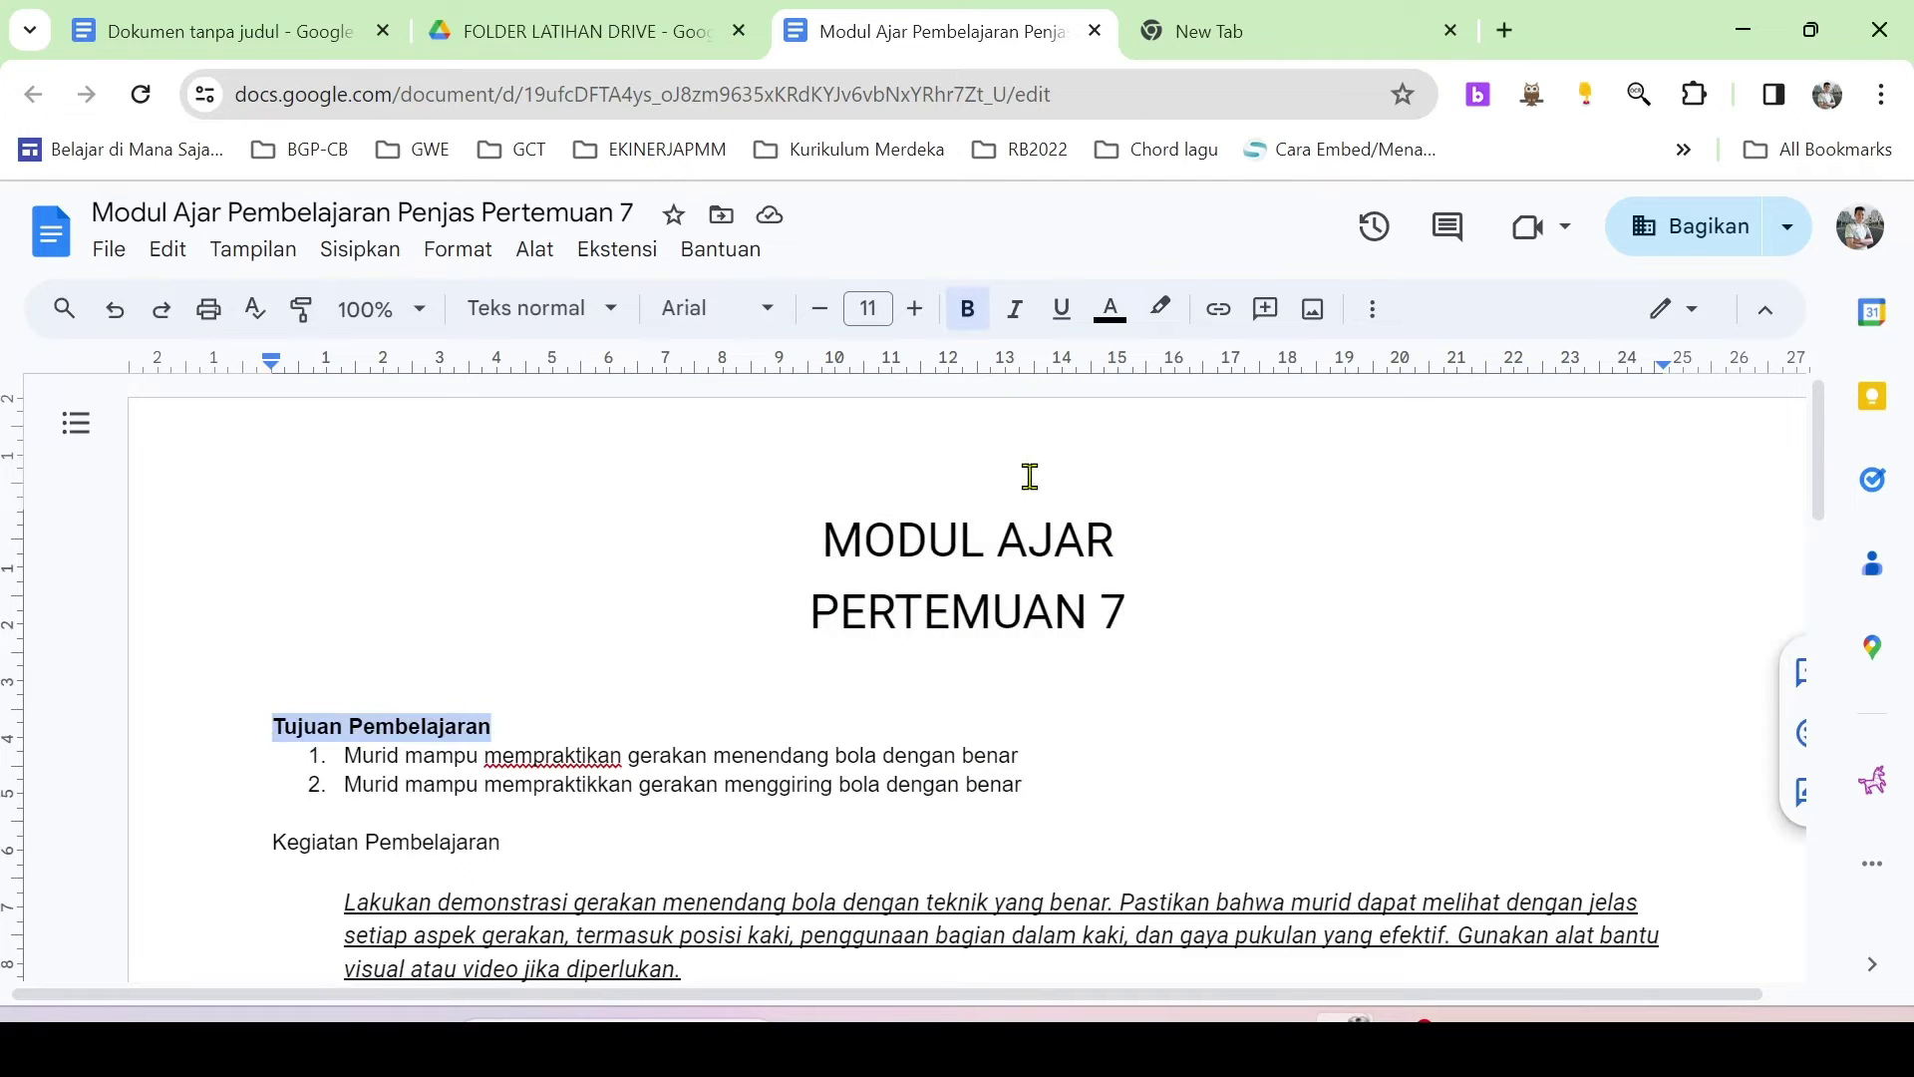
{"action": "left_click", "coordinate": [1112, 317]}
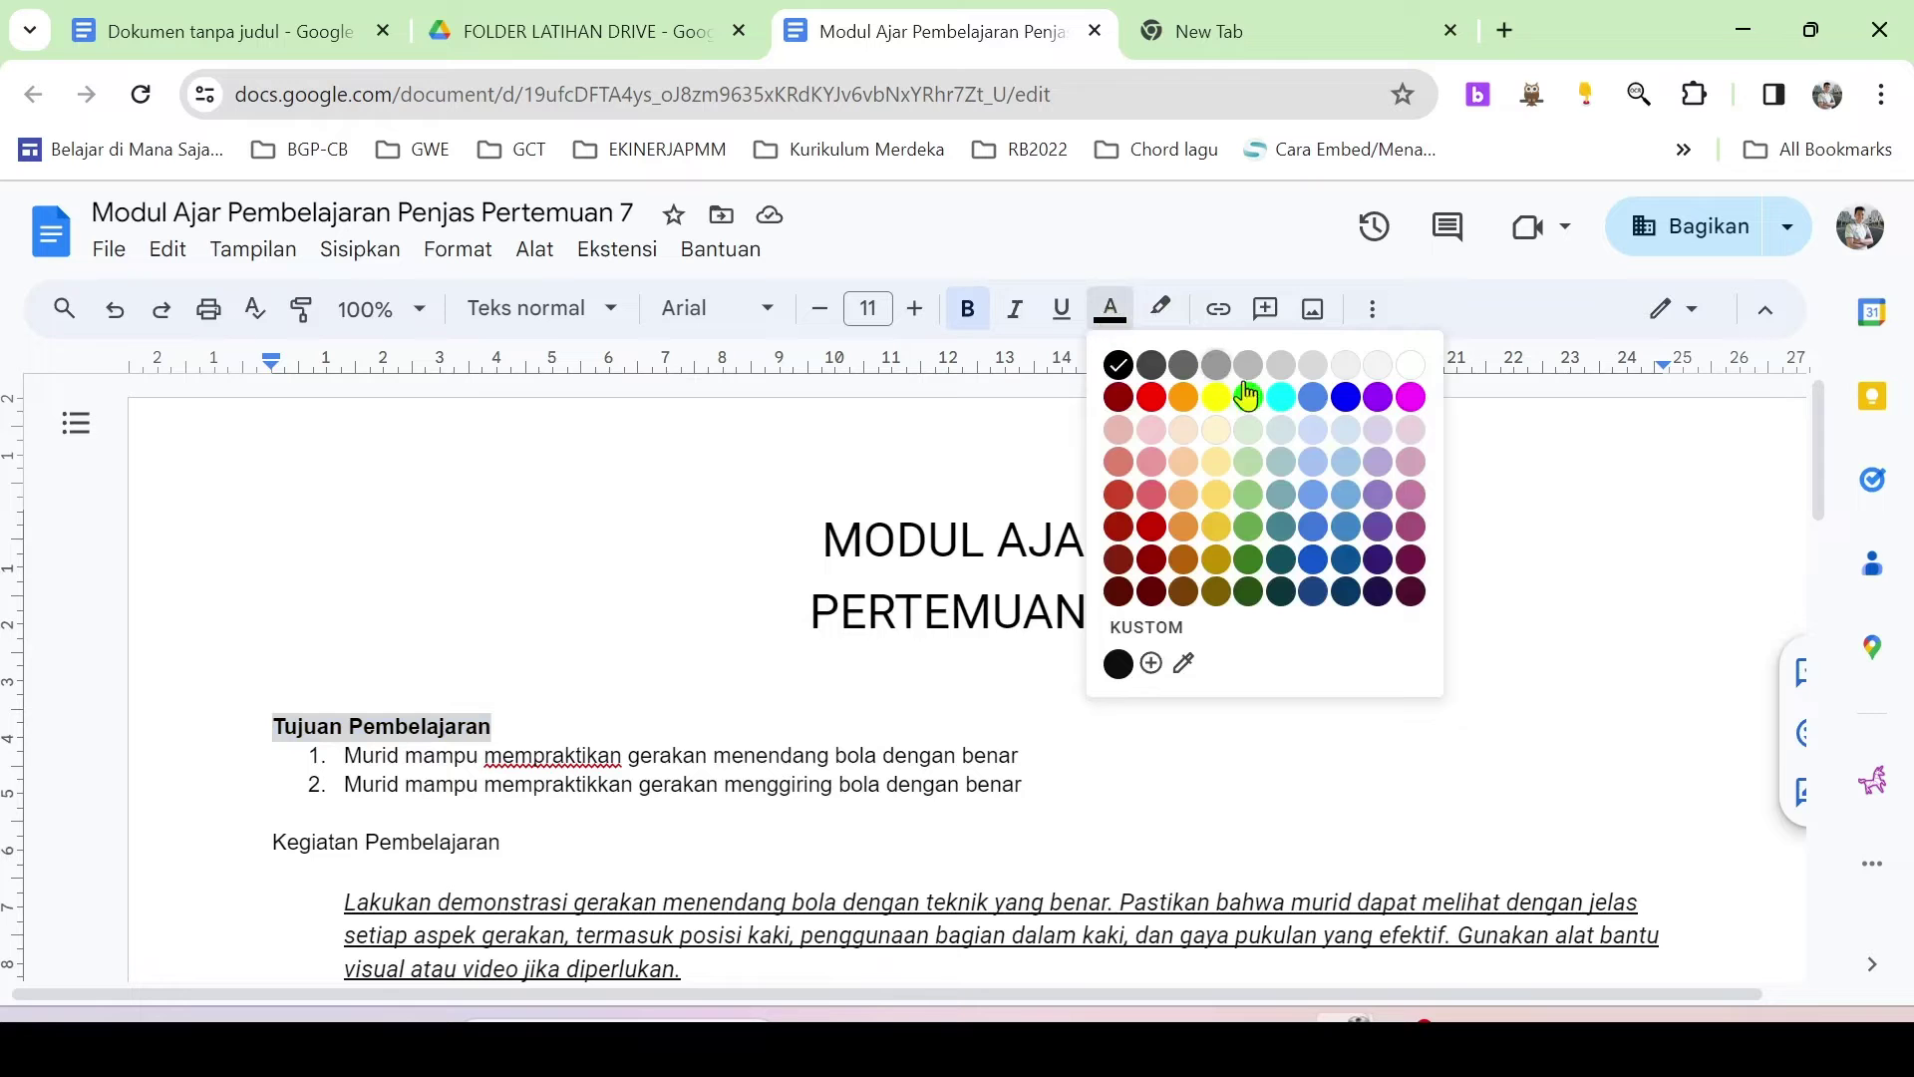
{"action": "left_click", "coordinate": [1346, 399]}
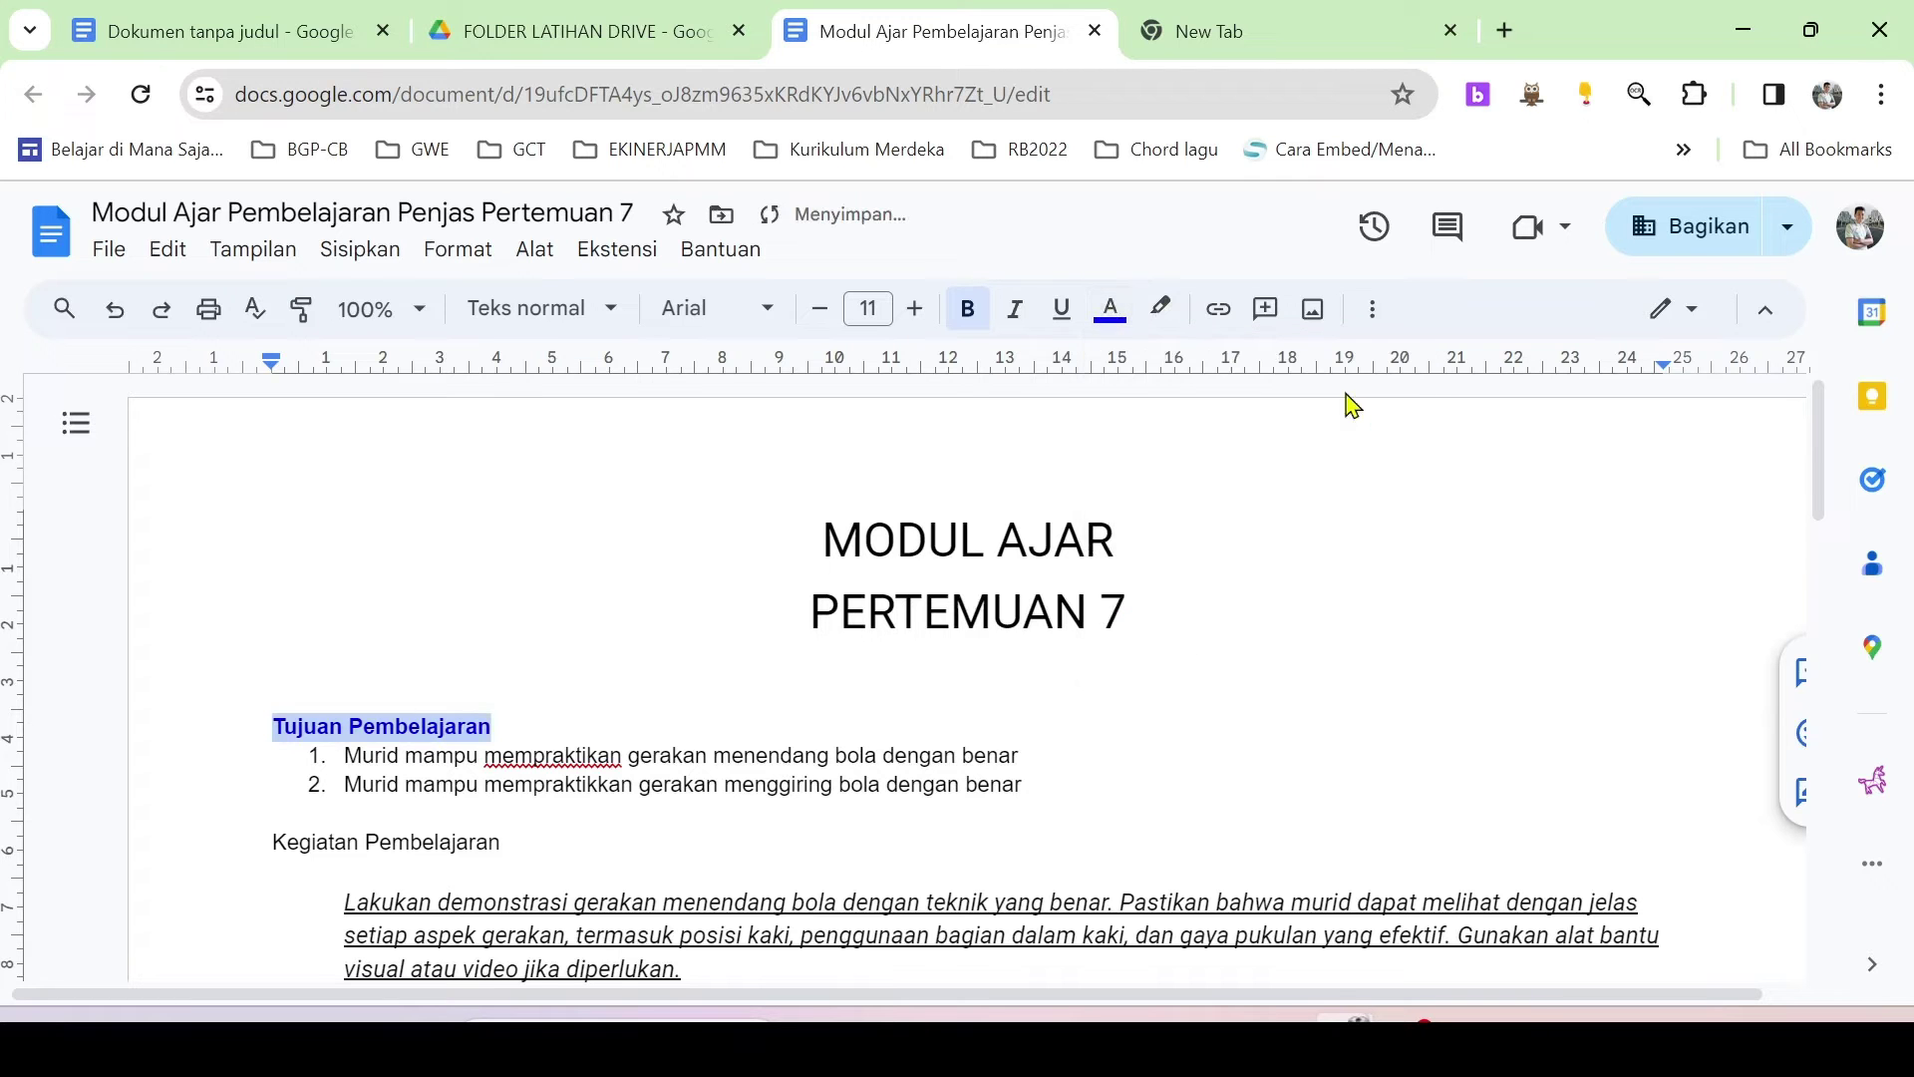
{"action": "left_click", "coordinate": [987, 757]}
- Make the "Kegiatan Pembelajaran" heading blue and bold
{"action": "scroll", "coordinate": [957, 768], "scroll_direction": "down", "scroll_amount": 3}
{"action": "scroll", "coordinate": [518, 675], "scroll_direction": "up", "scroll_amount": 2}
{"action": "left_click_drag", "start_coordinate": [508, 692], "coordinate": [257, 692]}
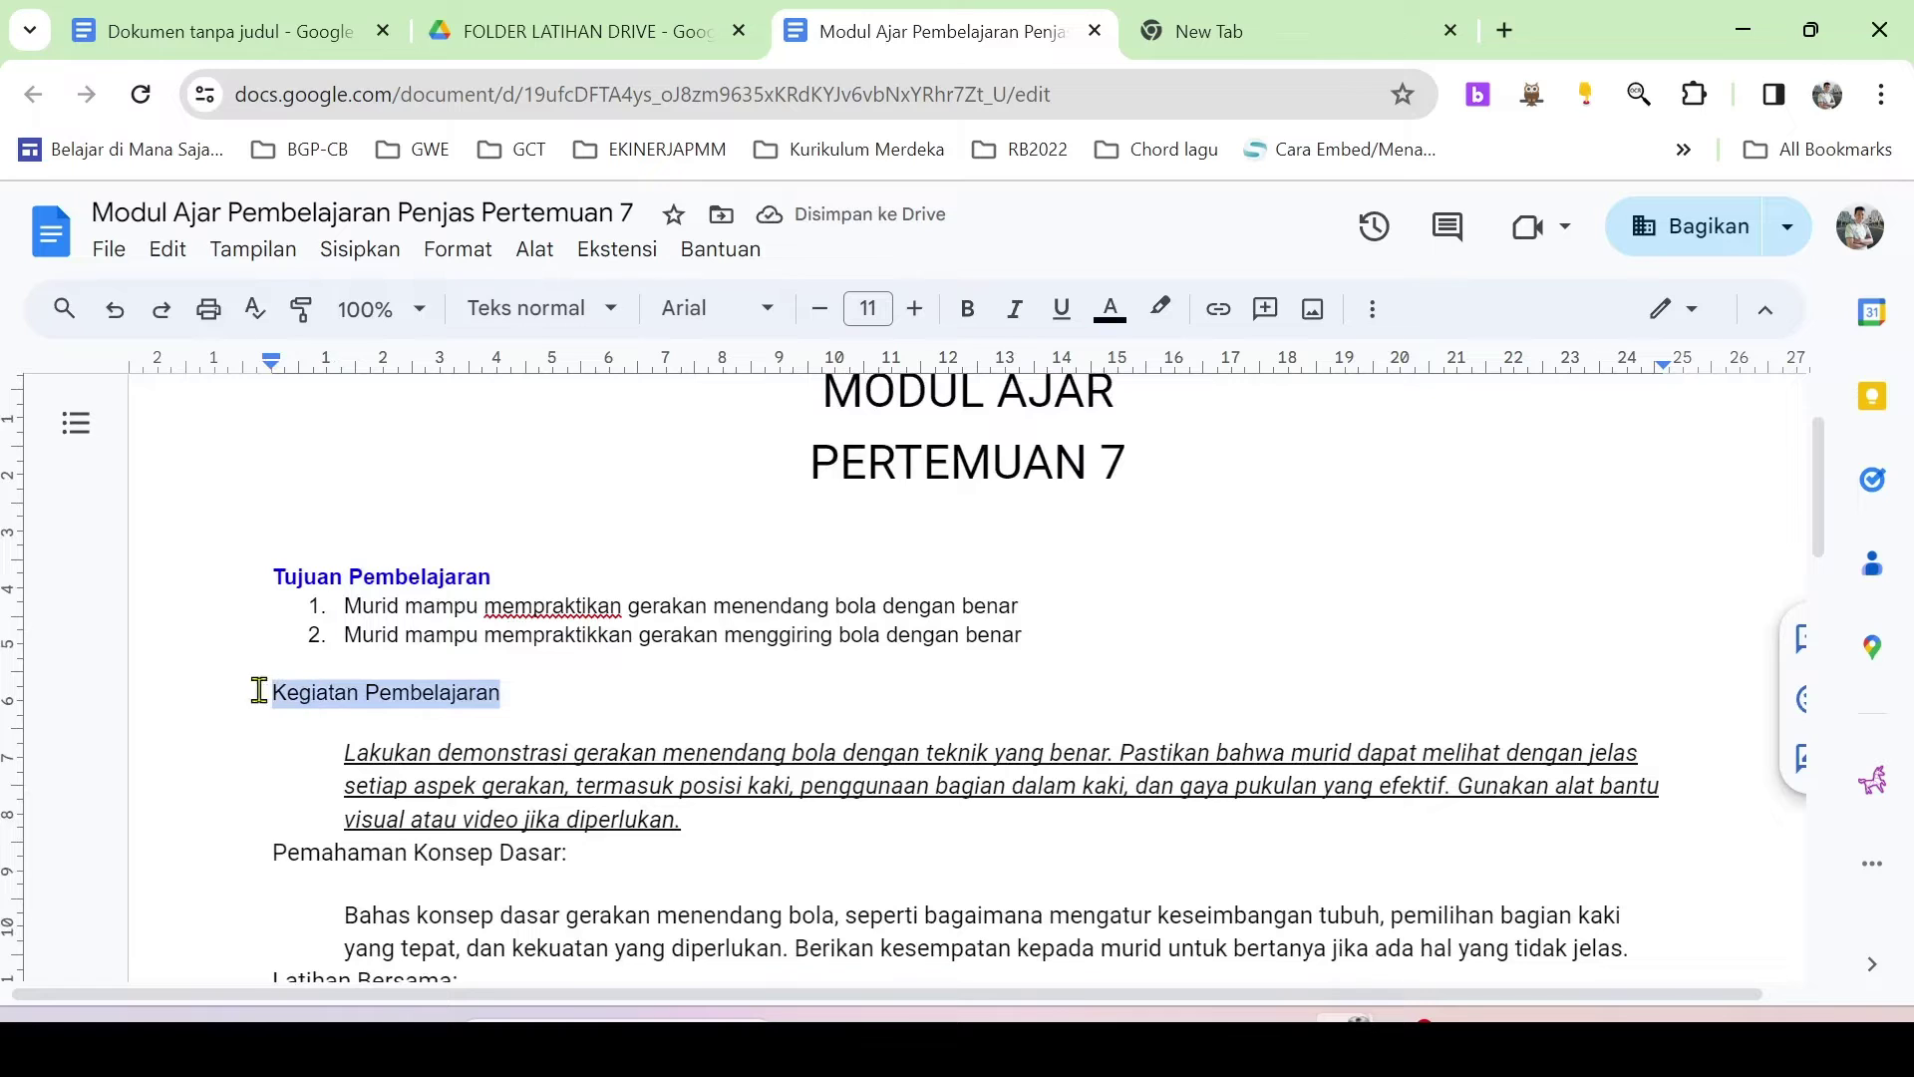
{"action": "left_click", "coordinate": [1109, 309]}
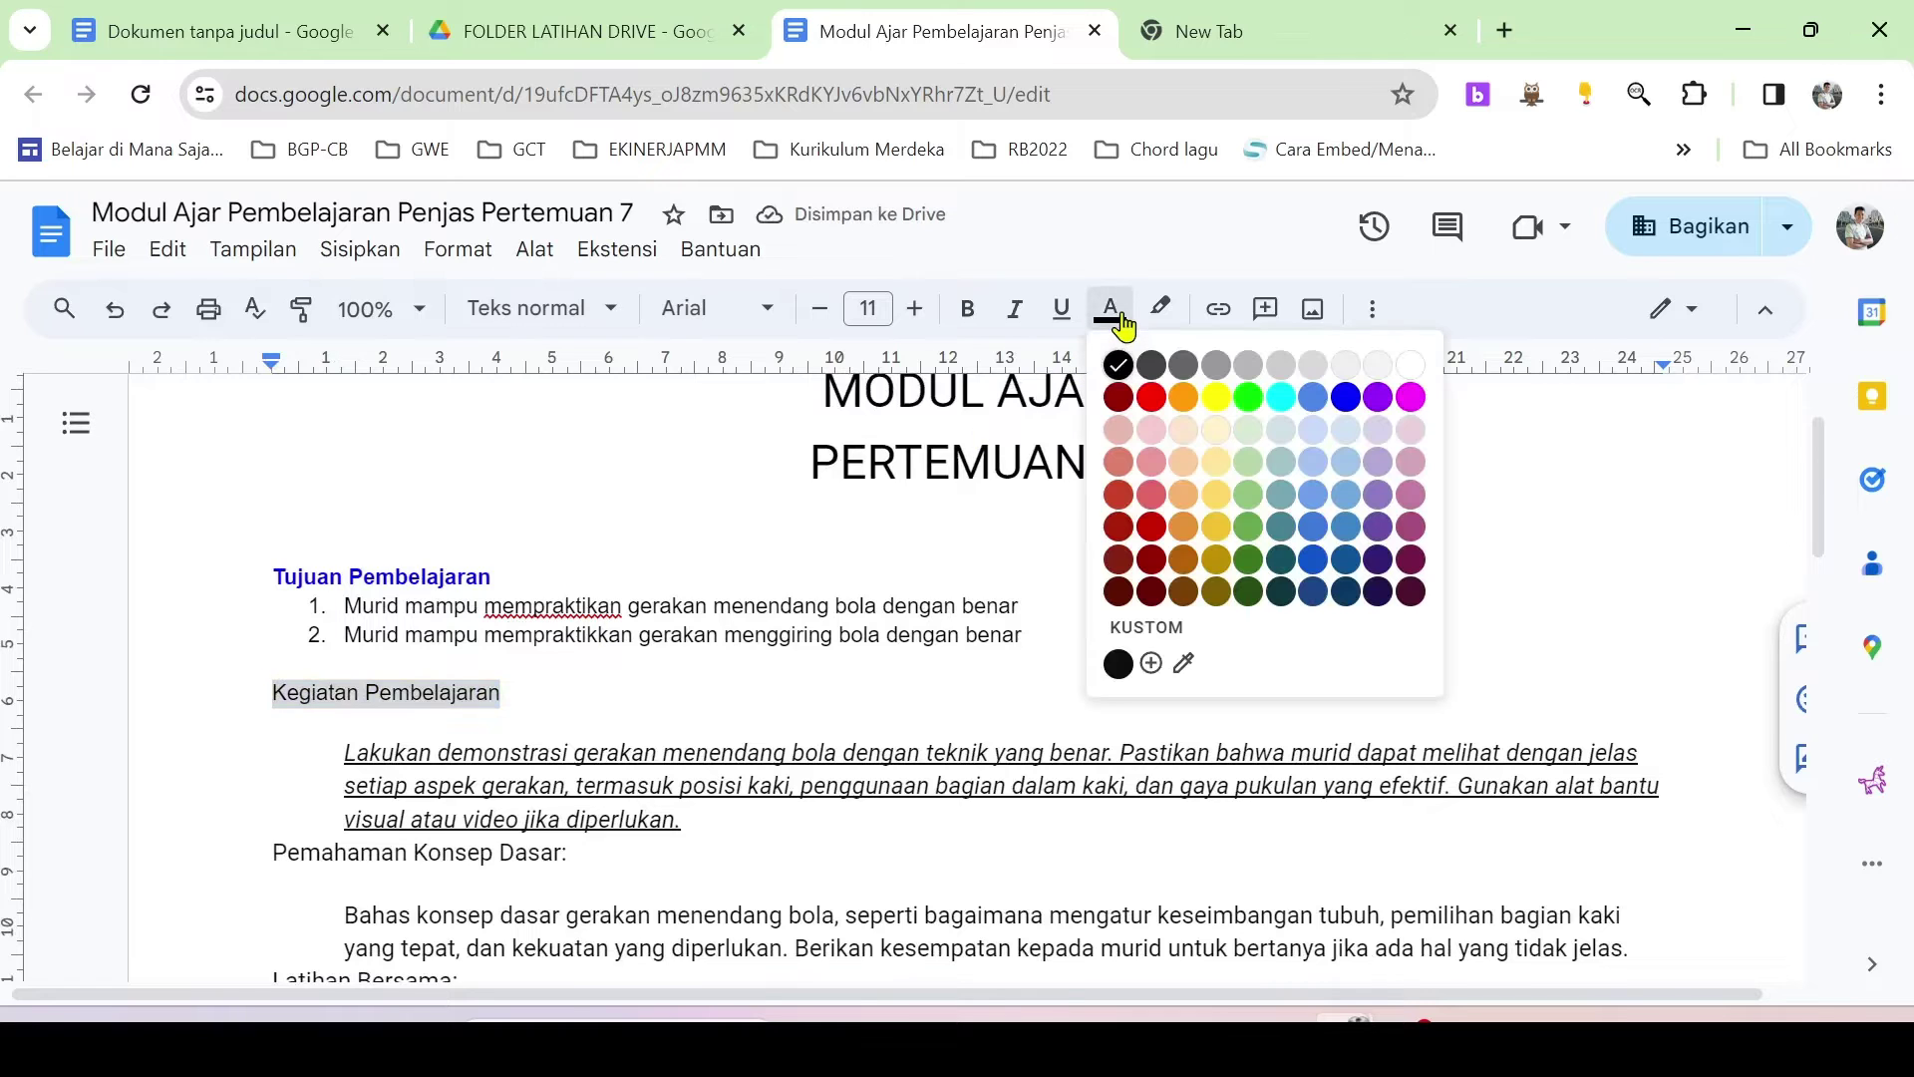
{"action": "left_click", "coordinate": [1346, 399]}
{"action": "left_click", "coordinate": [967, 309]}
{"action": "left_click", "coordinate": [645, 749]}
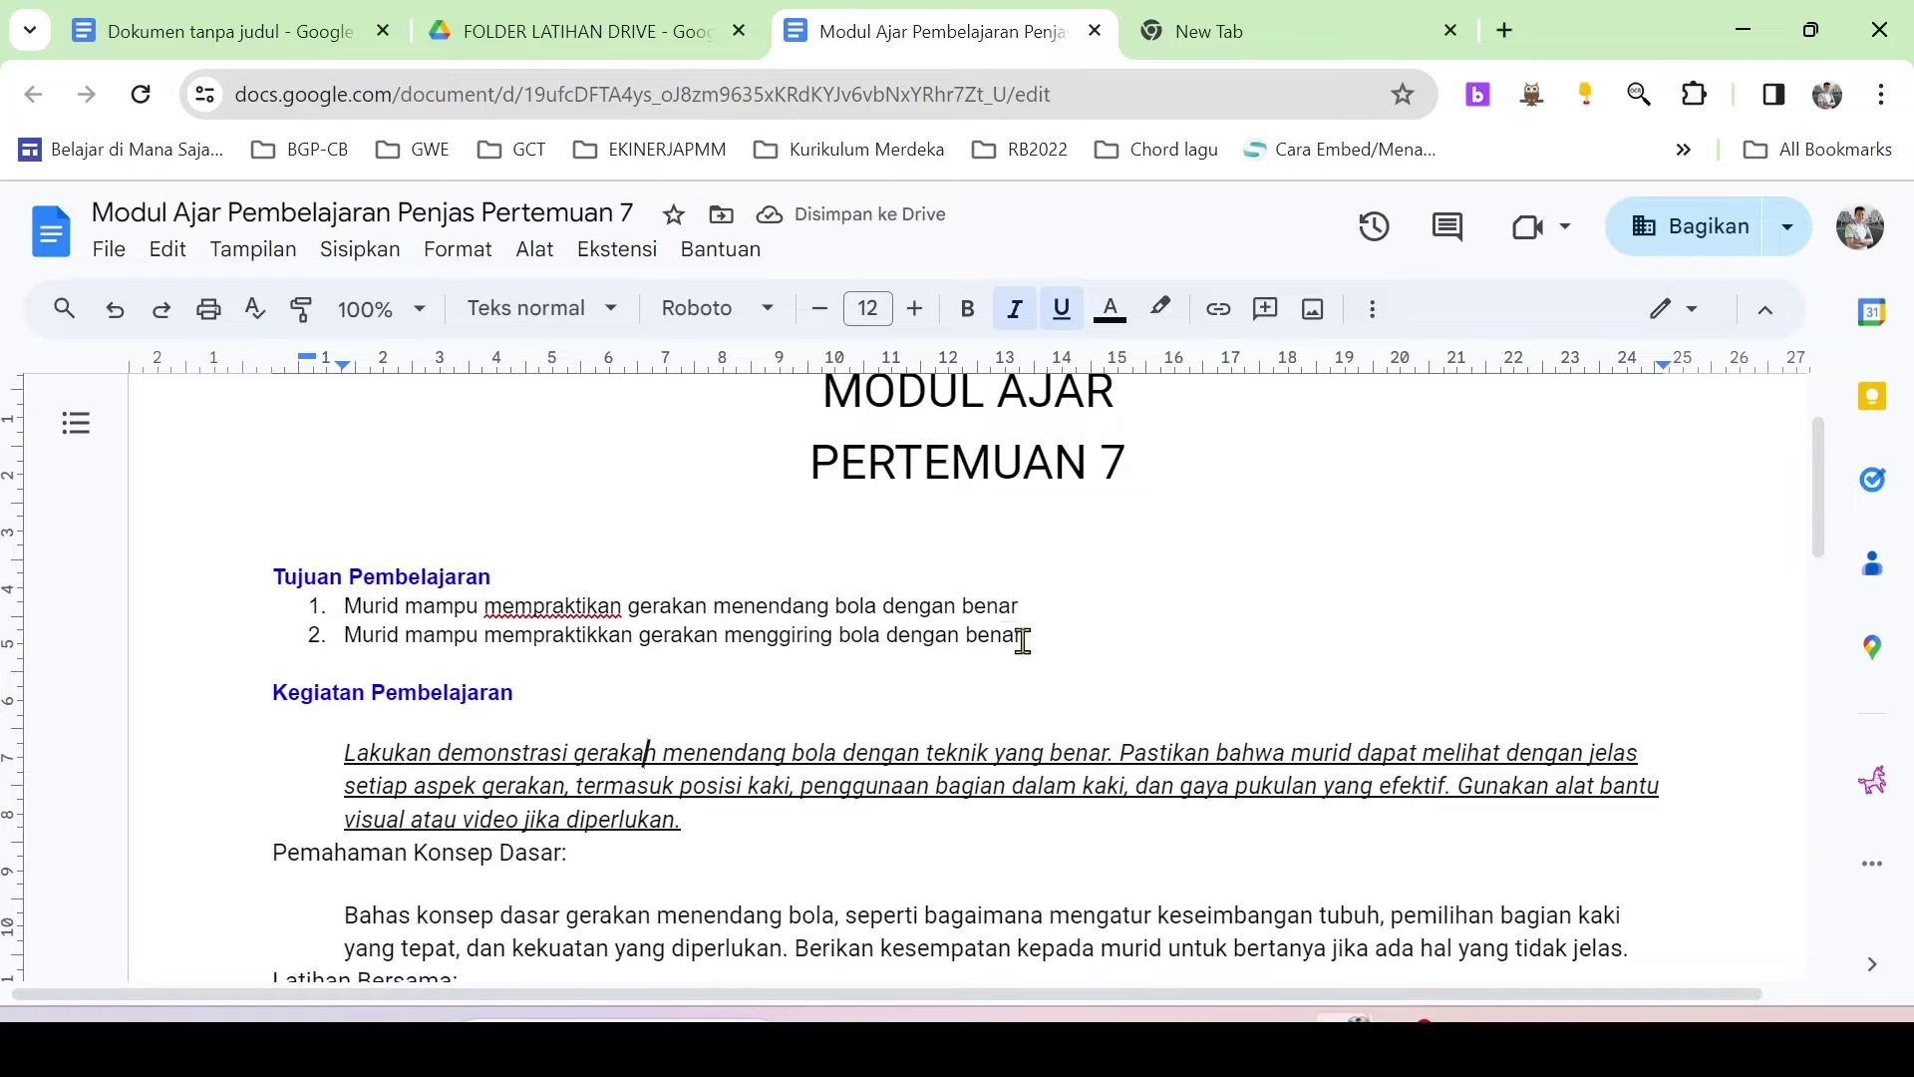
{"action": "scroll", "coordinate": [837, 675], "scroll_direction": "up", "scroll_amount": 1}
{"action": "scroll", "coordinate": [812, 671], "scroll_direction": "down", "scroll_amount": 1}
{"action": "scroll", "coordinate": [1146, 773], "scroll_direction": "up", "scroll_amount": 1}
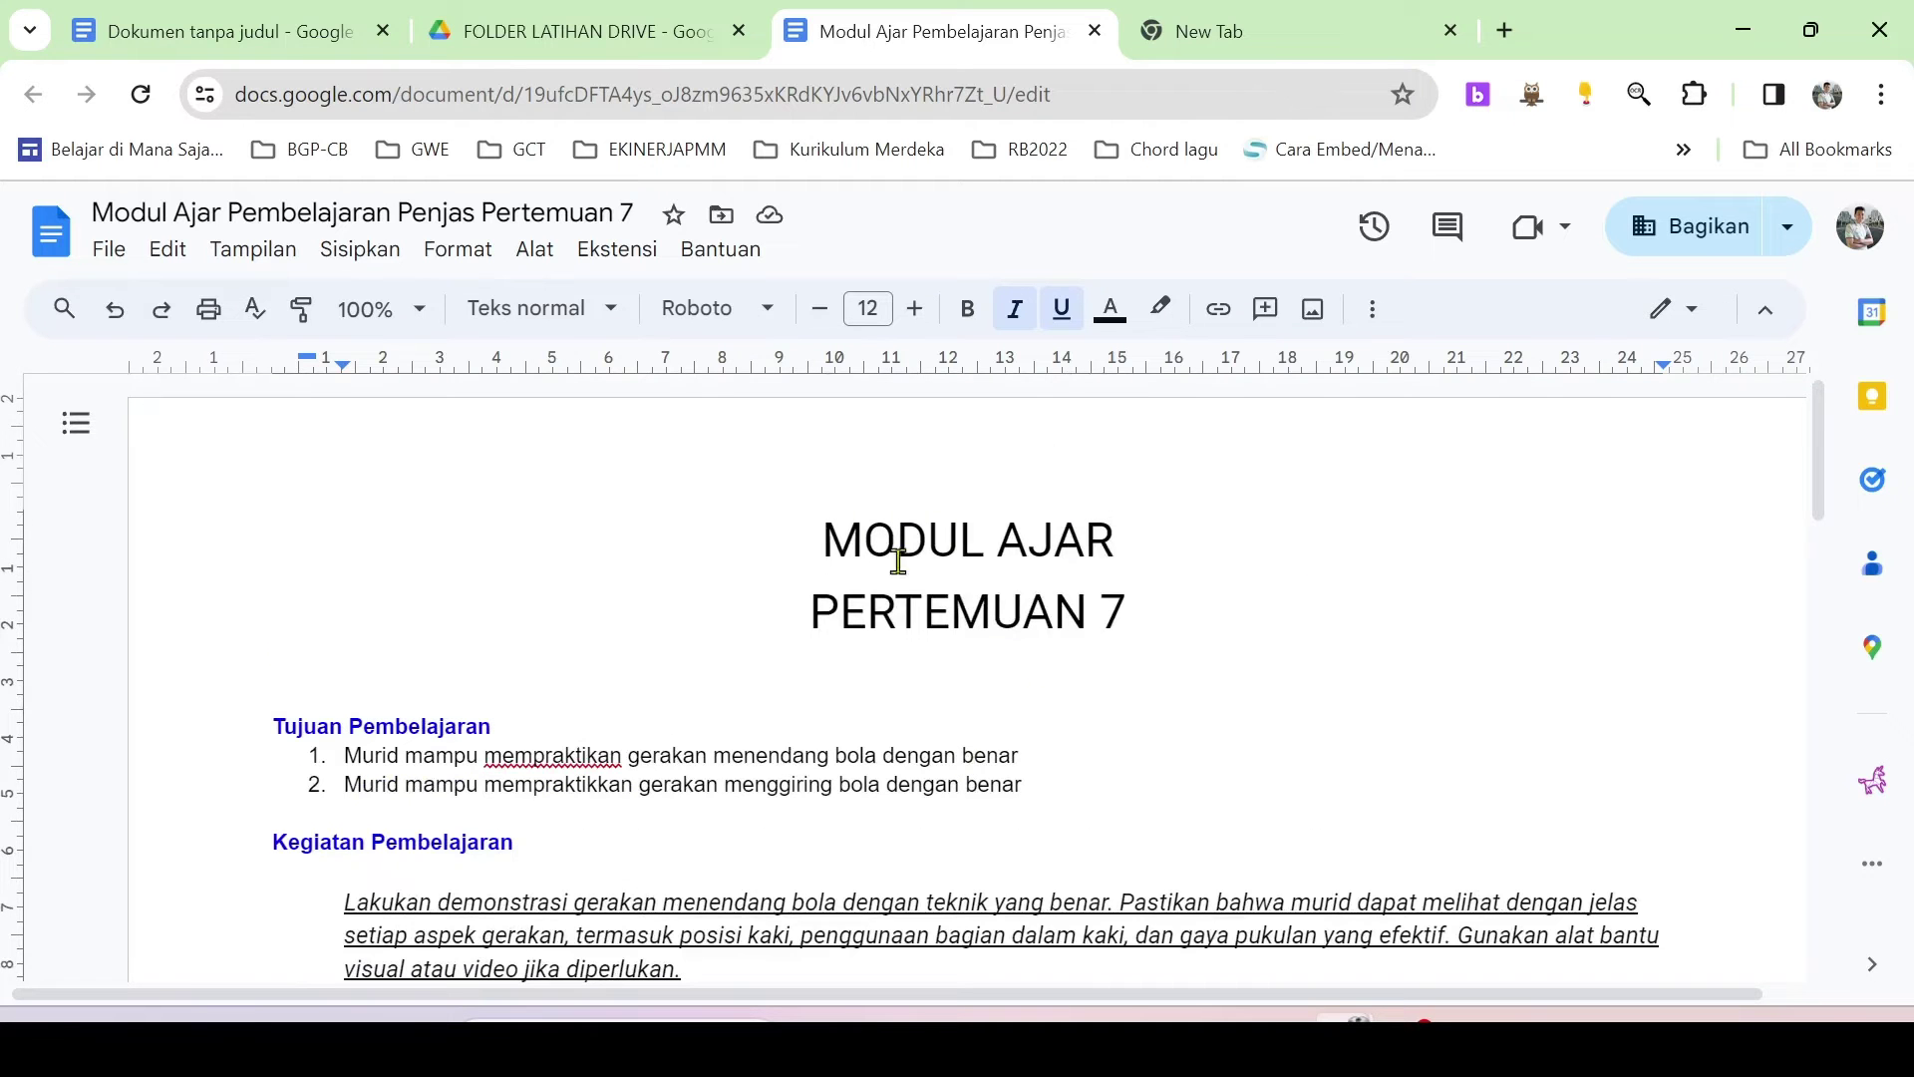
{"action": "scroll", "coordinate": [957, 646], "scroll_direction": "down", "scroll_amount": 1}
{"action": "scroll", "coordinate": [1073, 692], "scroll_direction": "down", "scroll_amount": 1}
{"action": "scroll", "coordinate": [1285, 564], "scroll_direction": "up", "scroll_amount": 1}
{"action": "scroll", "coordinate": [974, 625], "scroll_direction": "down", "scroll_amount": 2}
{"action": "scroll", "coordinate": [1370, 757], "scroll_direction": "up", "scroll_amount": 3}
- Change the page setup of the whole document to portrait orientation and Folio (21,6 cm x 33,0 cm) paper
{"action": "left_click", "coordinate": [111, 253]}
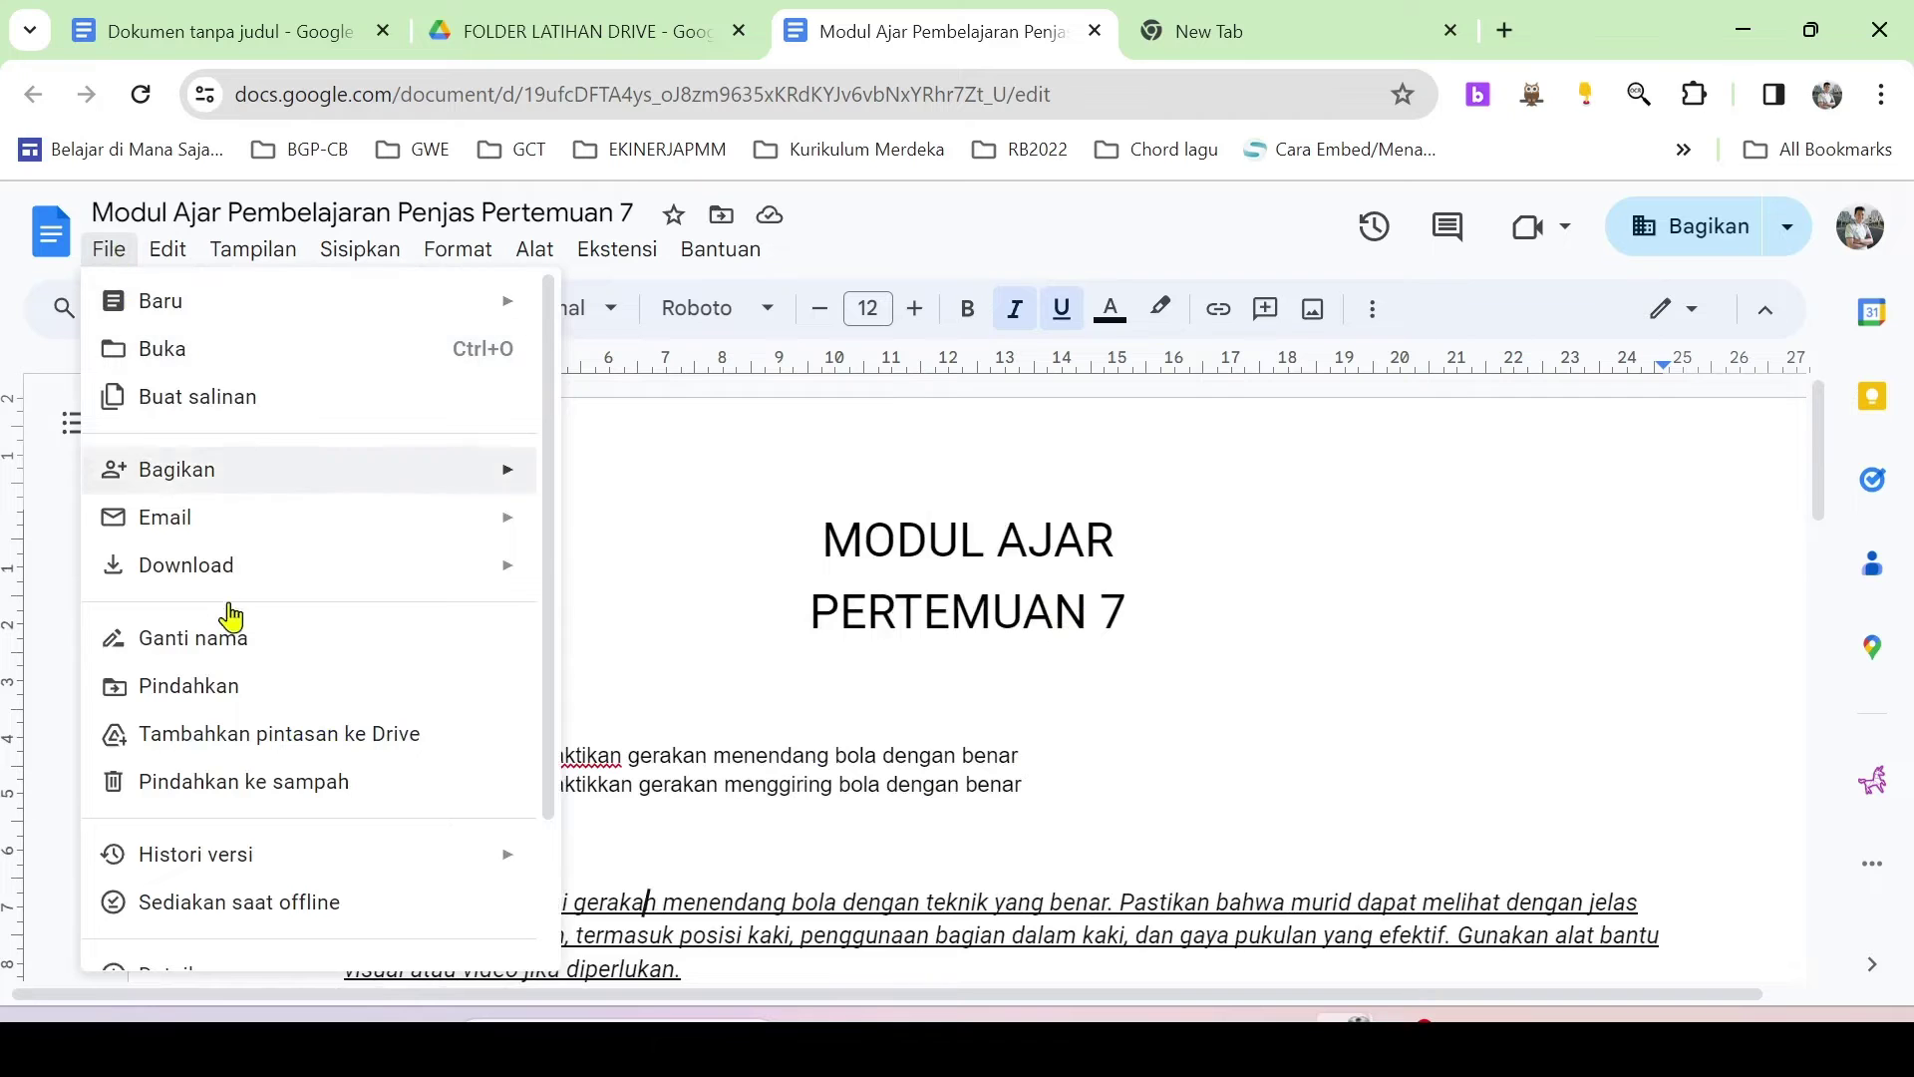
{"action": "scroll", "coordinate": [227, 628], "scroll_direction": "down", "scroll_amount": 2}
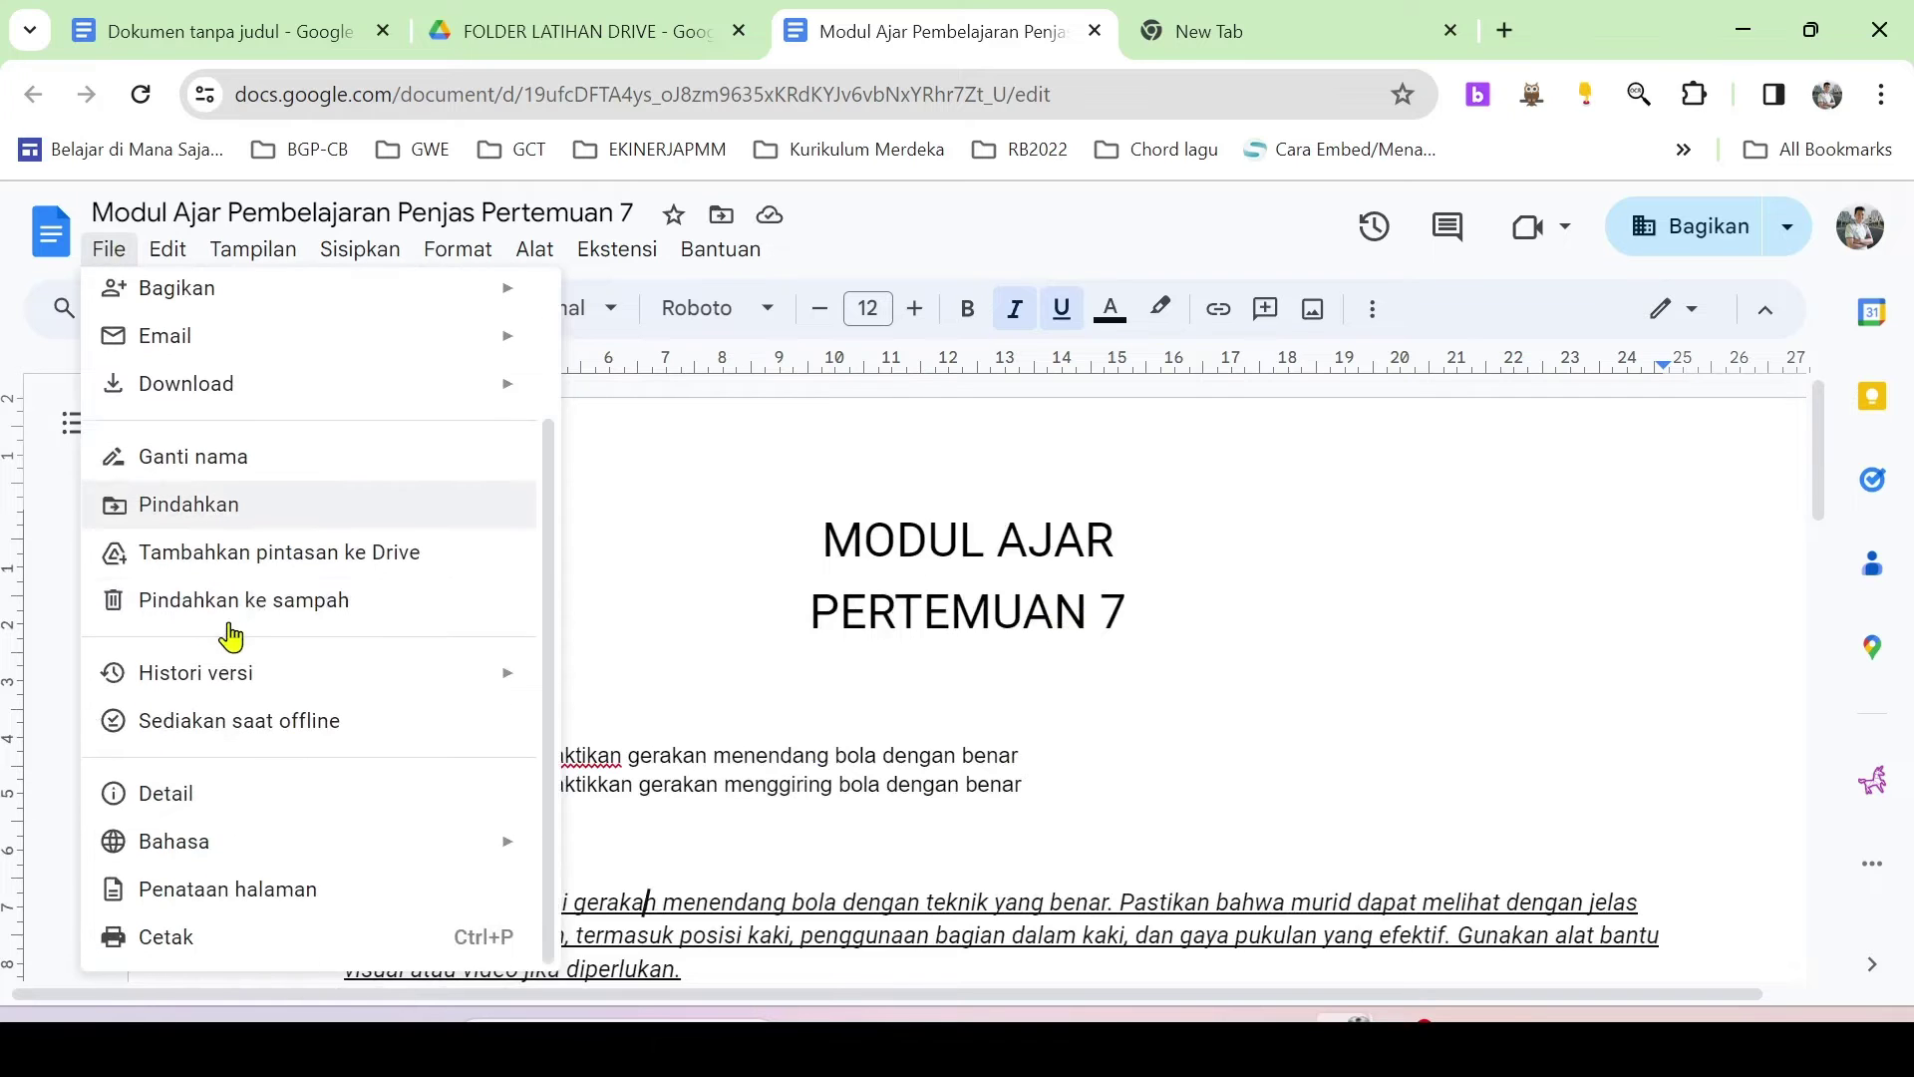
{"action": "left_click", "coordinate": [228, 890]}
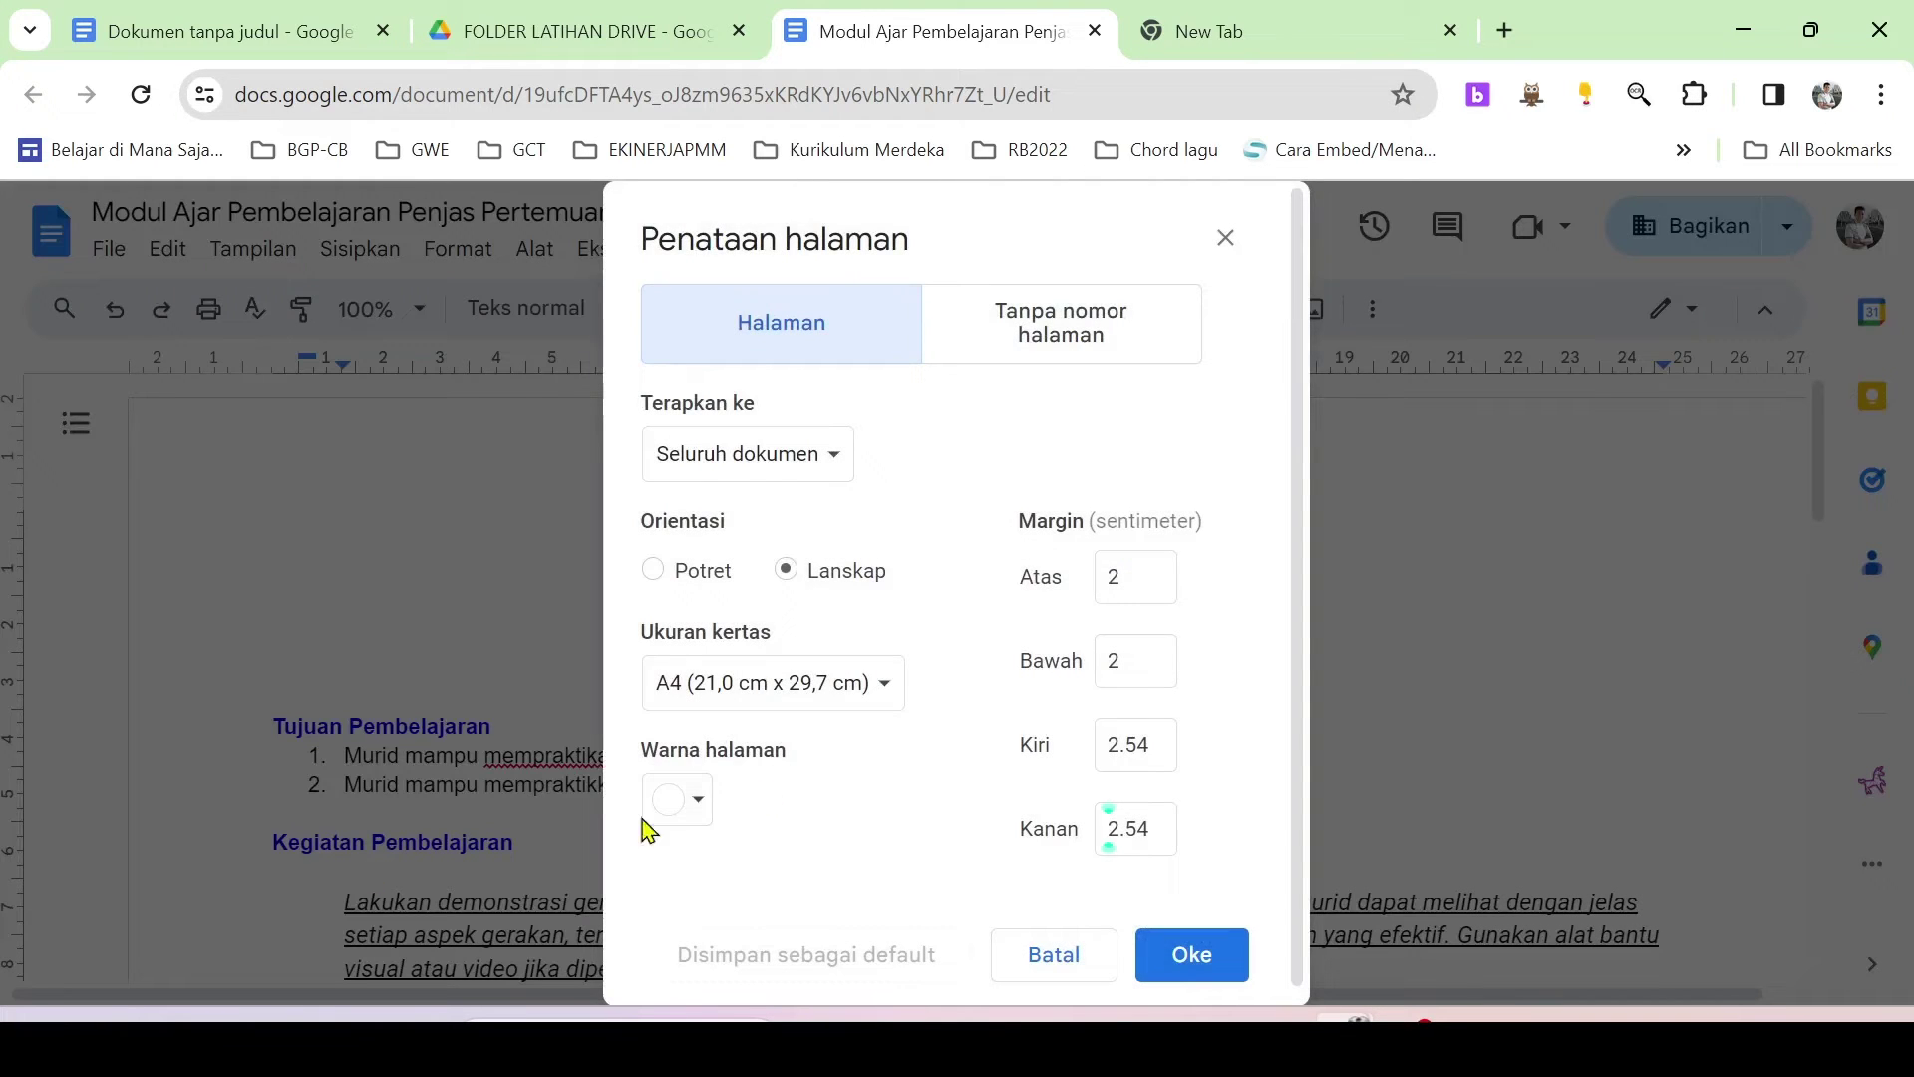
{"action": "left_click", "coordinate": [655, 572]}
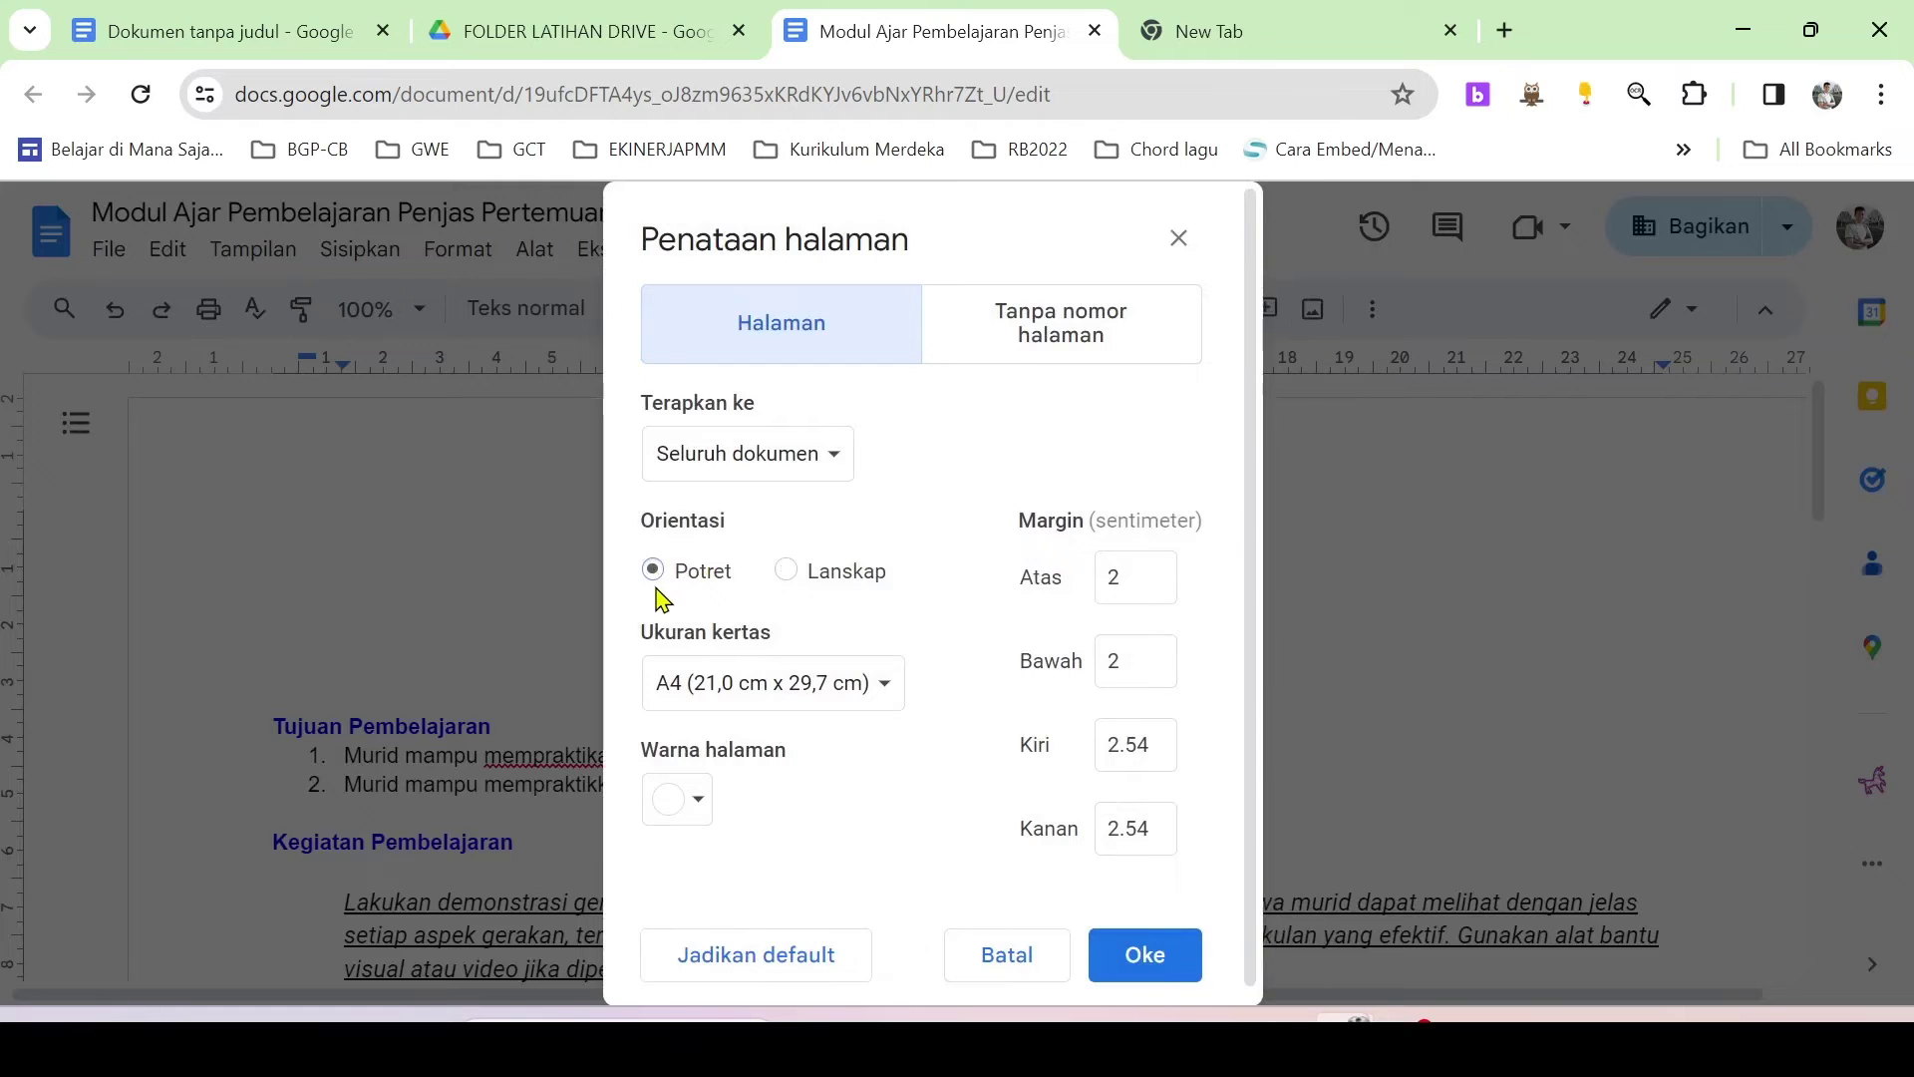
{"action": "left_click", "coordinate": [829, 706]}
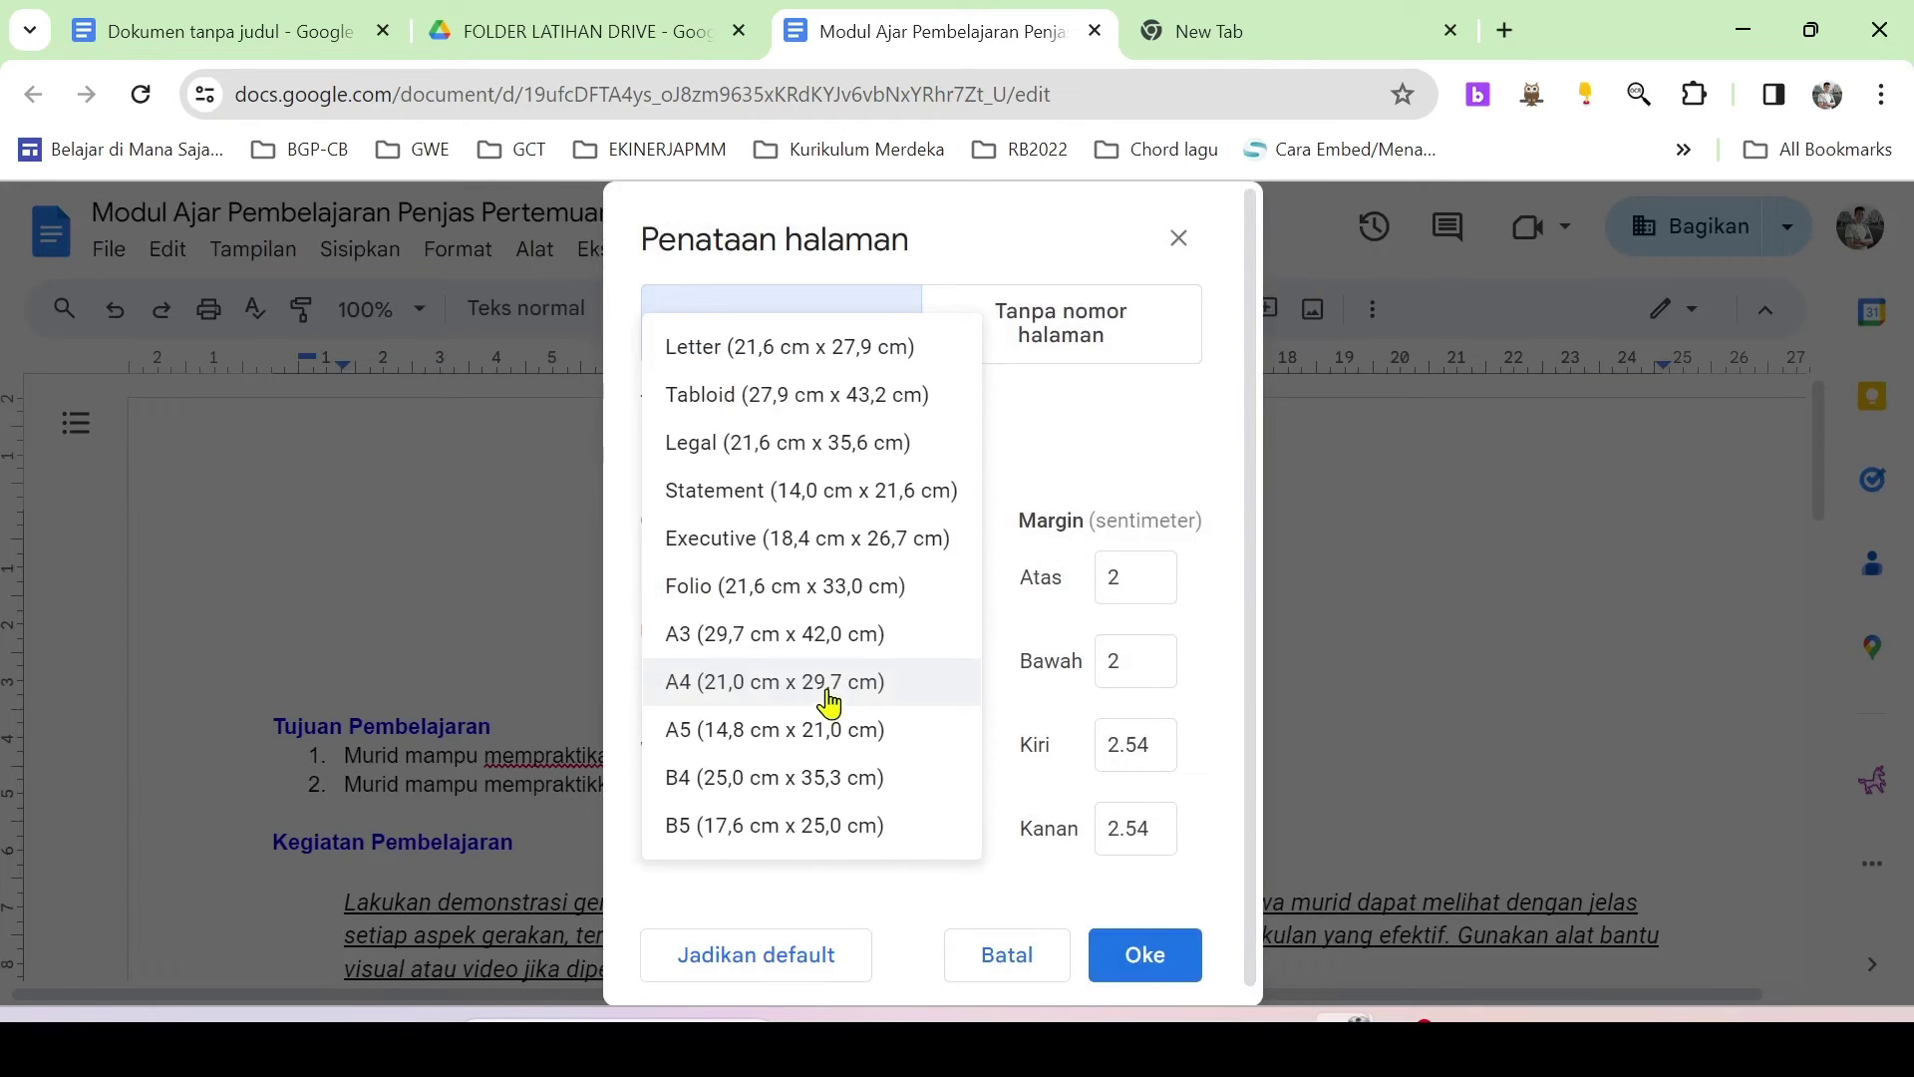
{"action": "left_click", "coordinate": [808, 588]}
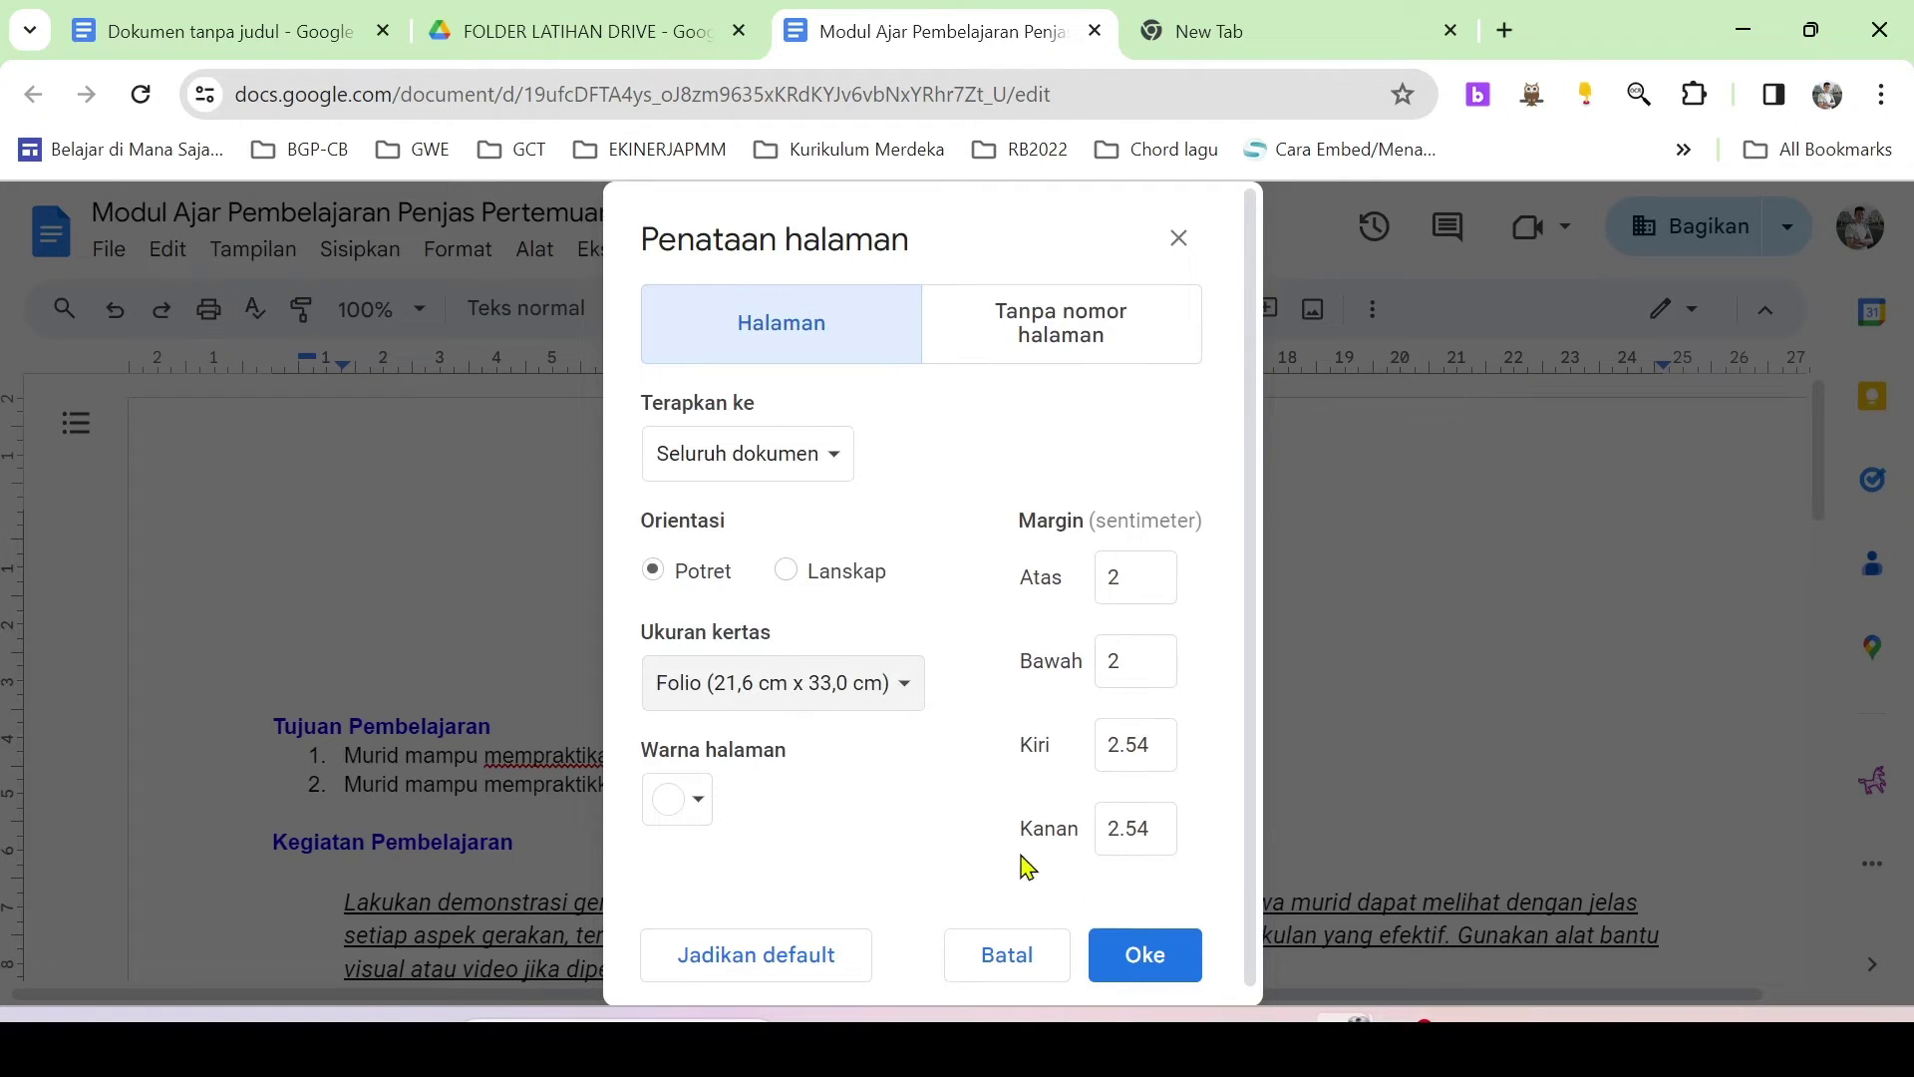
{"action": "left_click", "coordinate": [1136, 967]}
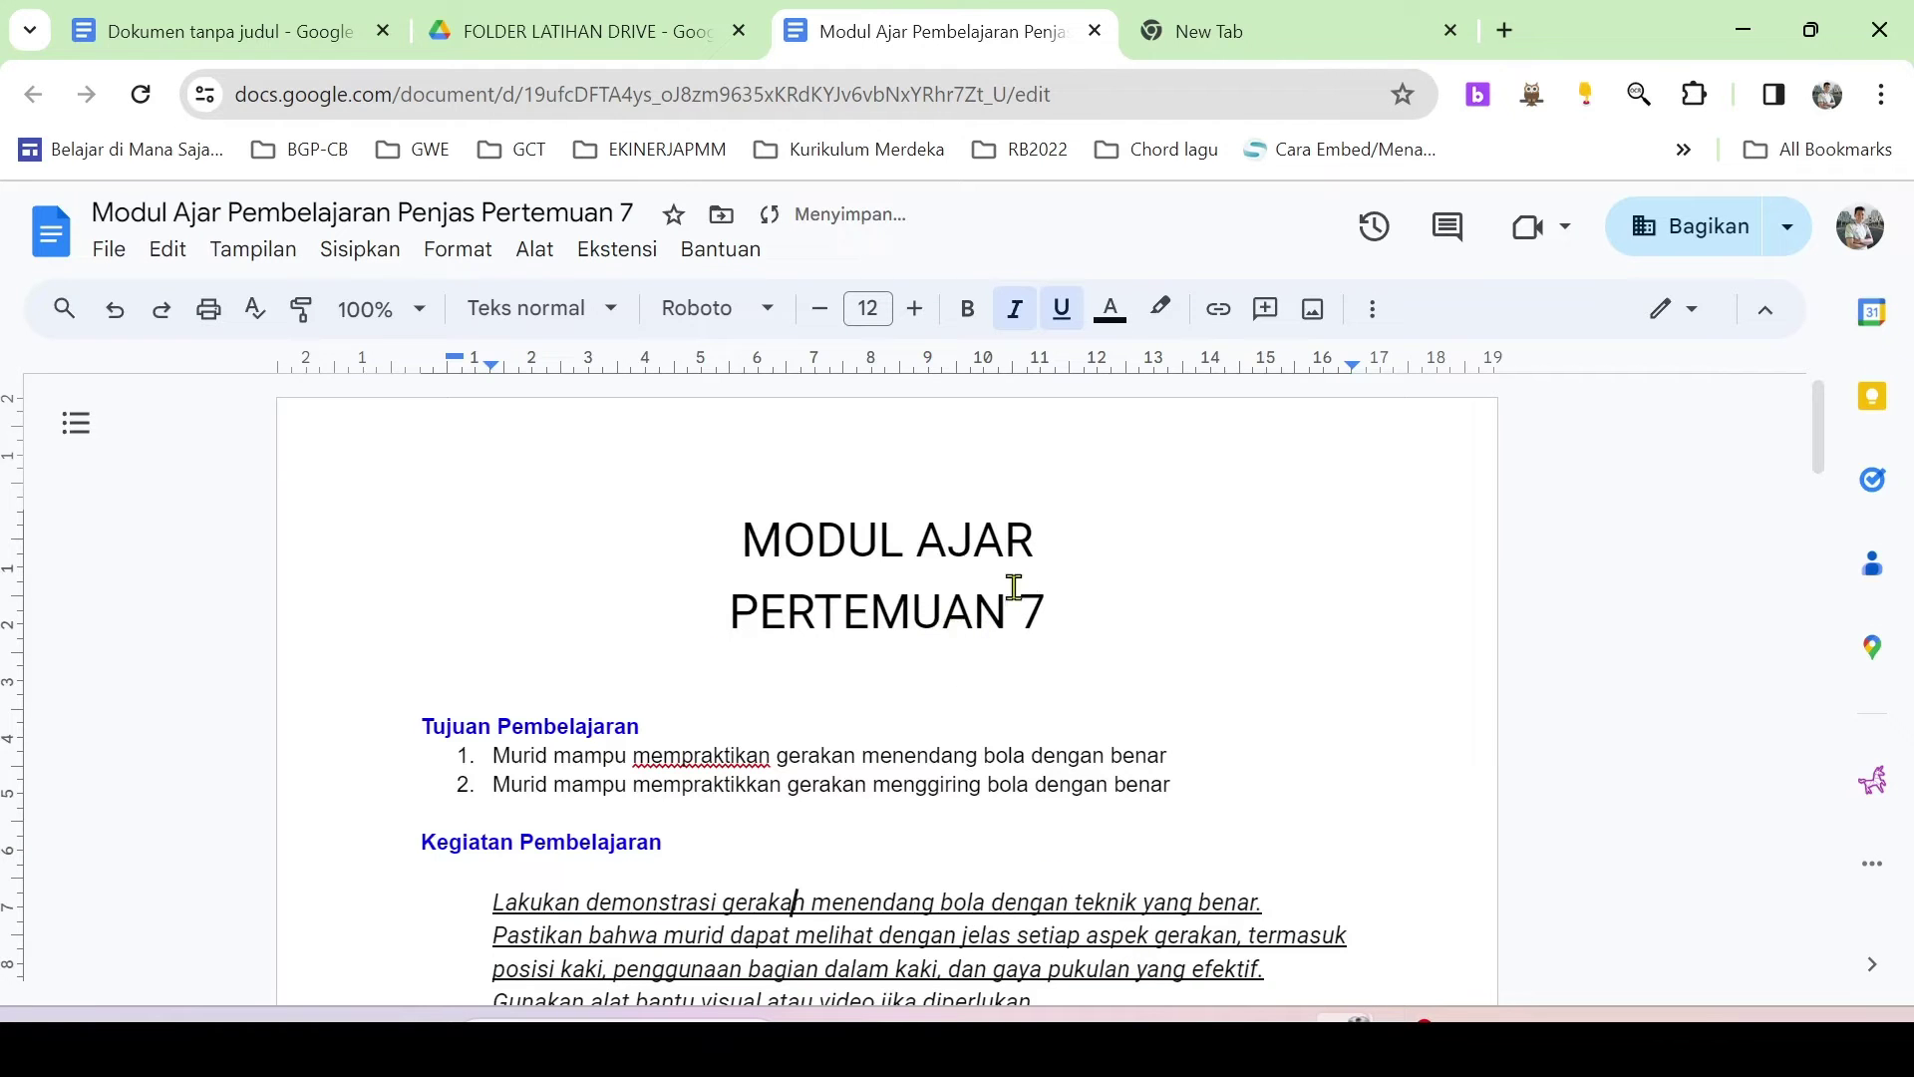
- Review how the title, headings and paragraphs are laid out on the resized pages
{"action": "scroll", "coordinate": [1012, 593], "scroll_direction": "down", "scroll_amount": 3}
{"action": "scroll", "coordinate": [1021, 606], "scroll_direction": "up", "scroll_amount": 3}
{"action": "scroll", "coordinate": [897, 653], "scroll_direction": "down", "scroll_amount": 2}
{"action": "scroll", "coordinate": [890, 645], "scroll_direction": "up", "scroll_amount": 2}
{"action": "scroll", "coordinate": [844, 669], "scroll_direction": "down", "scroll_amount": 2}
{"action": "scroll", "coordinate": [852, 666], "scroll_direction": "up", "scroll_amount": 2}
{"action": "scroll", "coordinate": [853, 663], "scroll_direction": "down", "scroll_amount": 5}
{"action": "scroll", "coordinate": [997, 708], "scroll_direction": "up", "scroll_amount": 3}
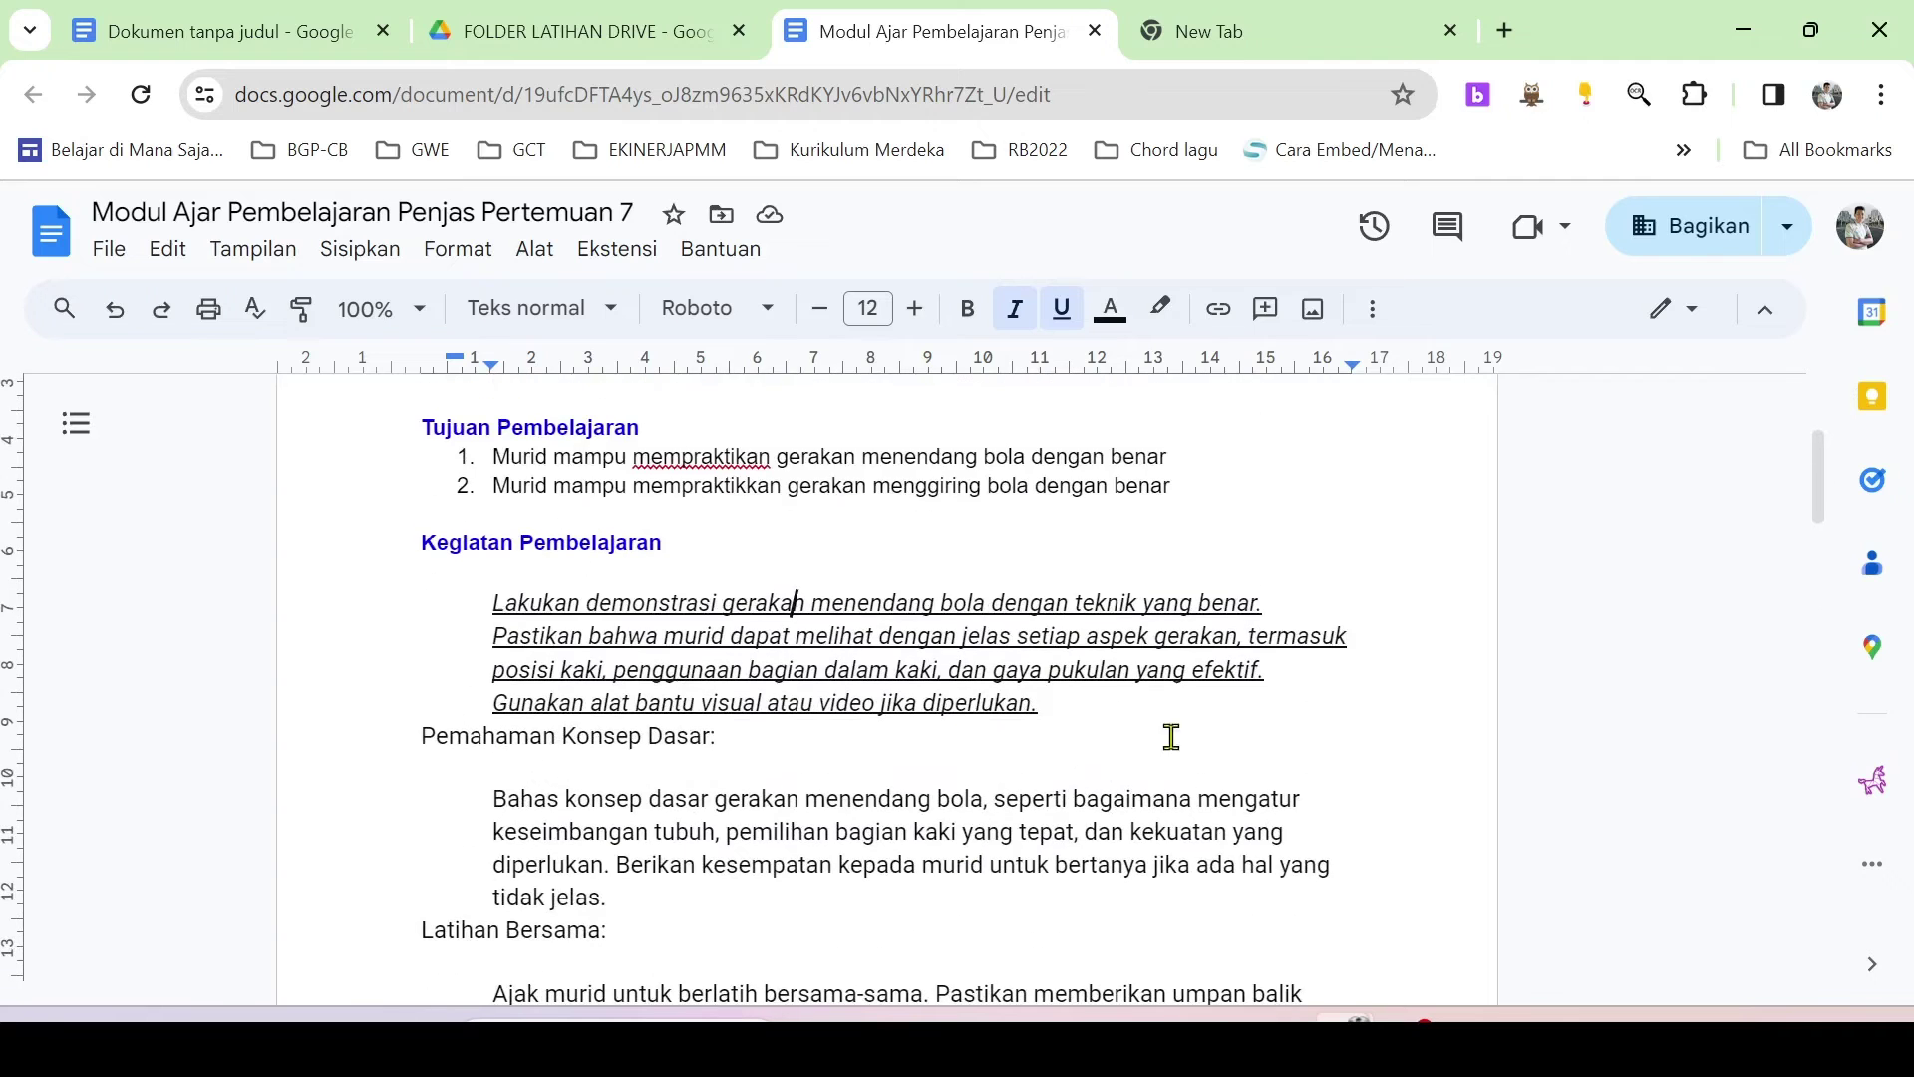
{"action": "scroll", "coordinate": [1141, 756], "scroll_direction": "up", "scroll_amount": 2}
{"action": "scroll", "coordinate": [1150, 769], "scroll_direction": "down", "scroll_amount": 2}
{"action": "scroll", "coordinate": [1146, 756], "scroll_direction": "up", "scroll_amount": 3}
{"action": "scroll", "coordinate": [979, 833], "scroll_direction": "down", "scroll_amount": 4}
- Try centred, right and left alignment on the paragraph starting with "Lakukan demonstrasi gerakan menendang bola"
{"action": "left_click_drag", "start_coordinate": [492, 602], "coordinate": [1048, 720]}
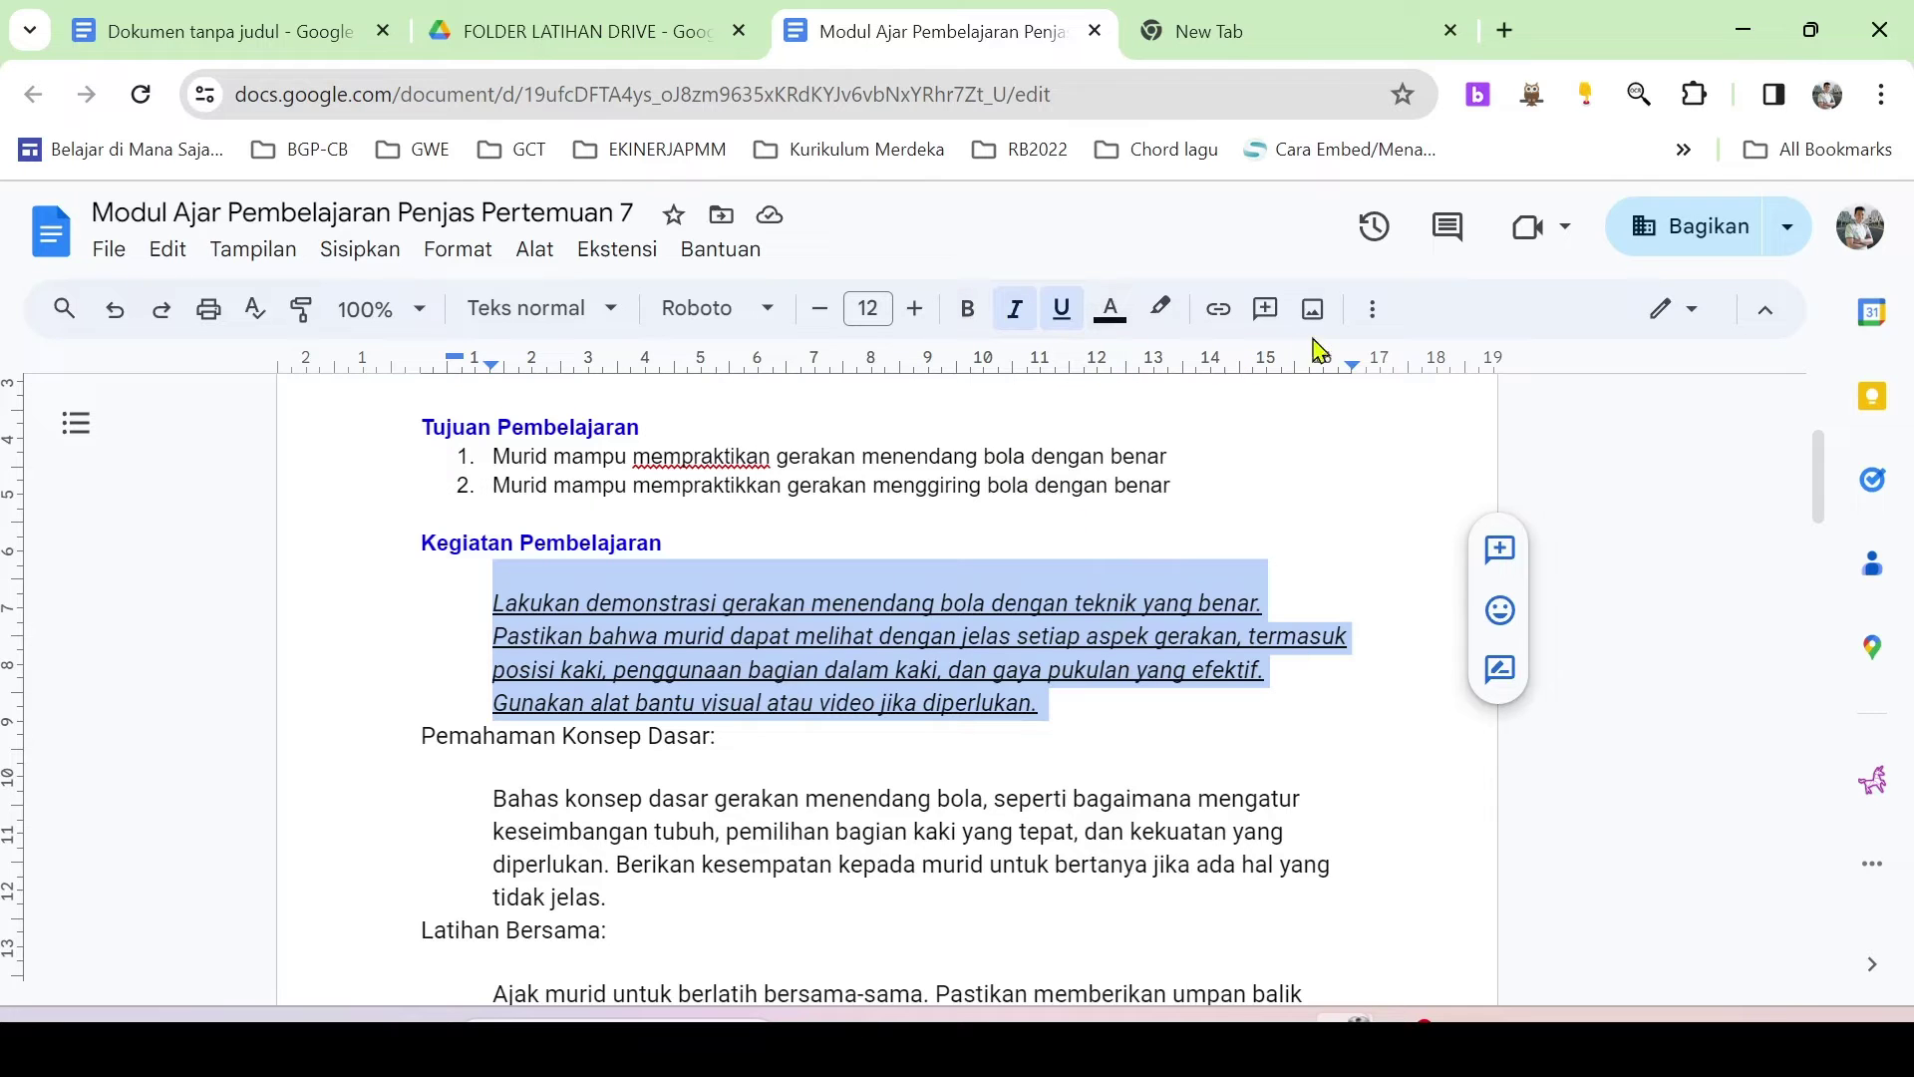
{"action": "left_click", "coordinate": [1374, 317]}
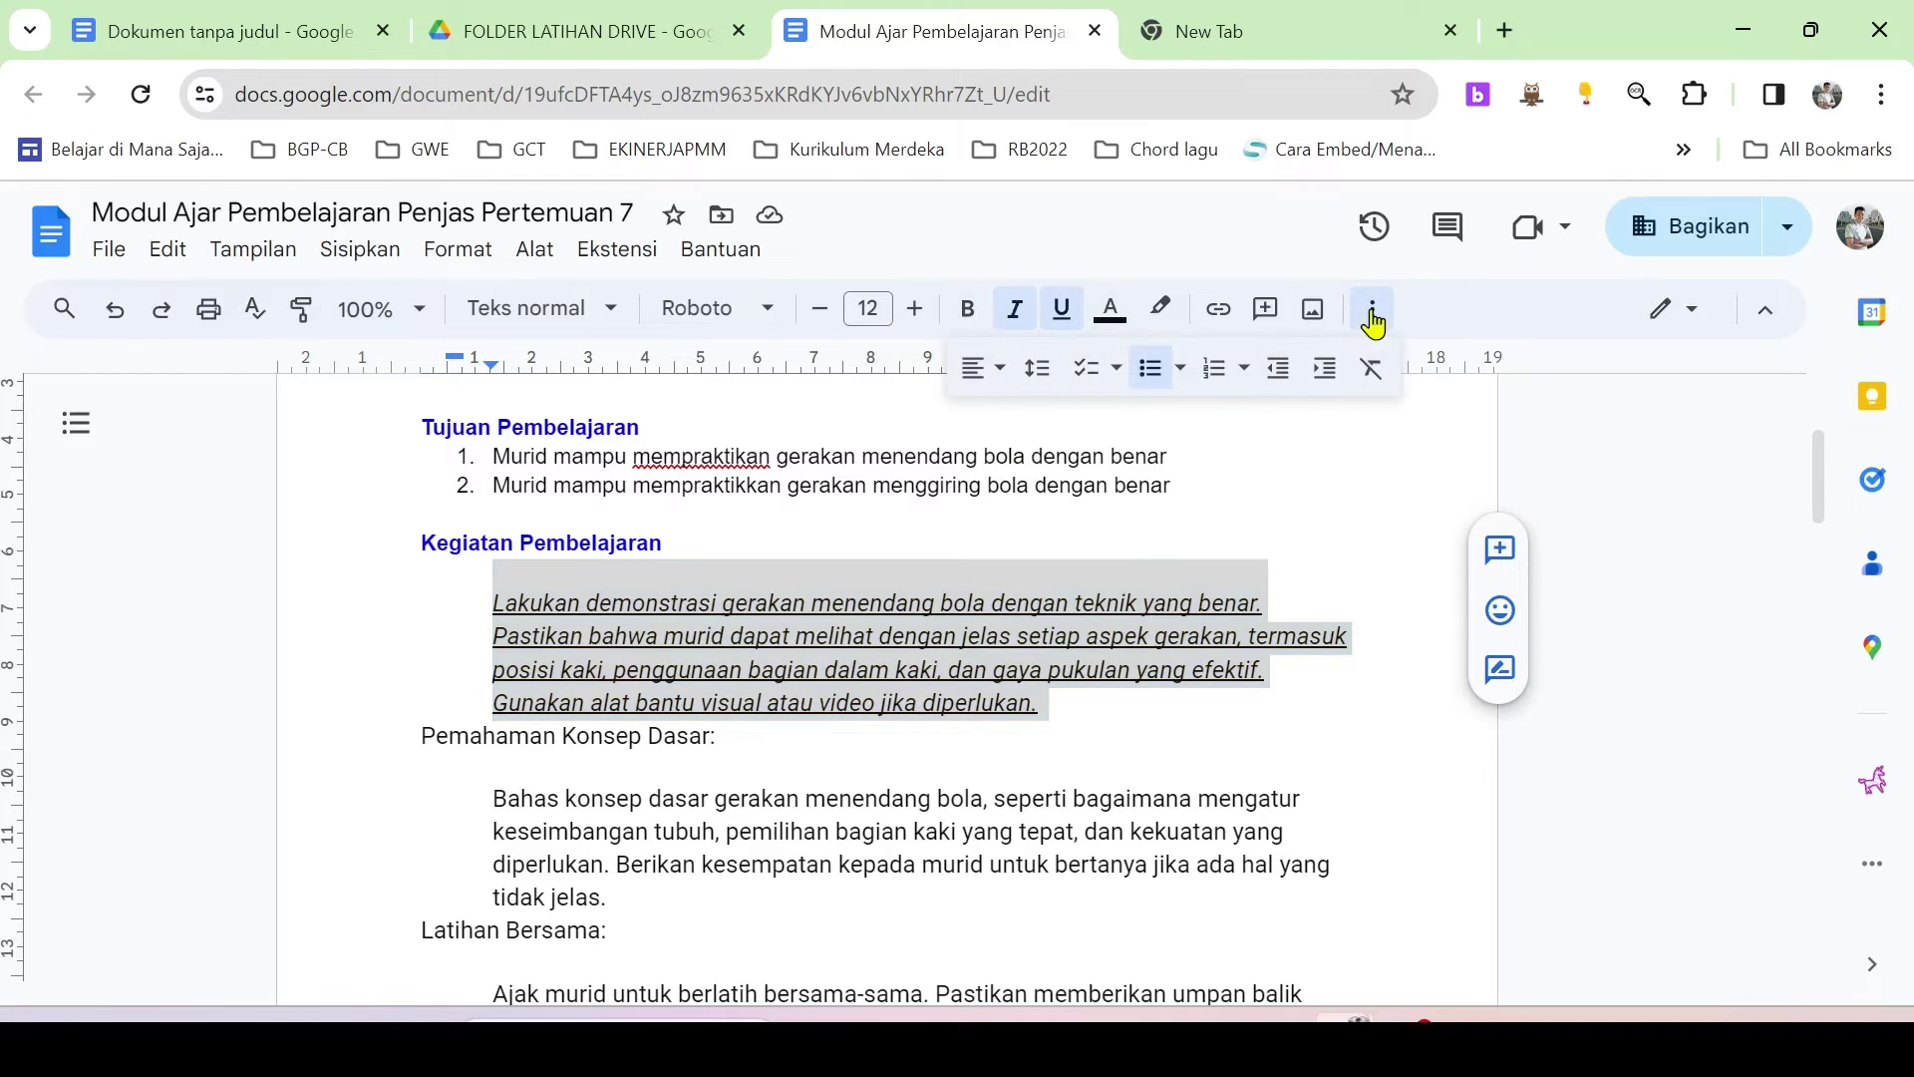
{"action": "left_click", "coordinate": [983, 373]}
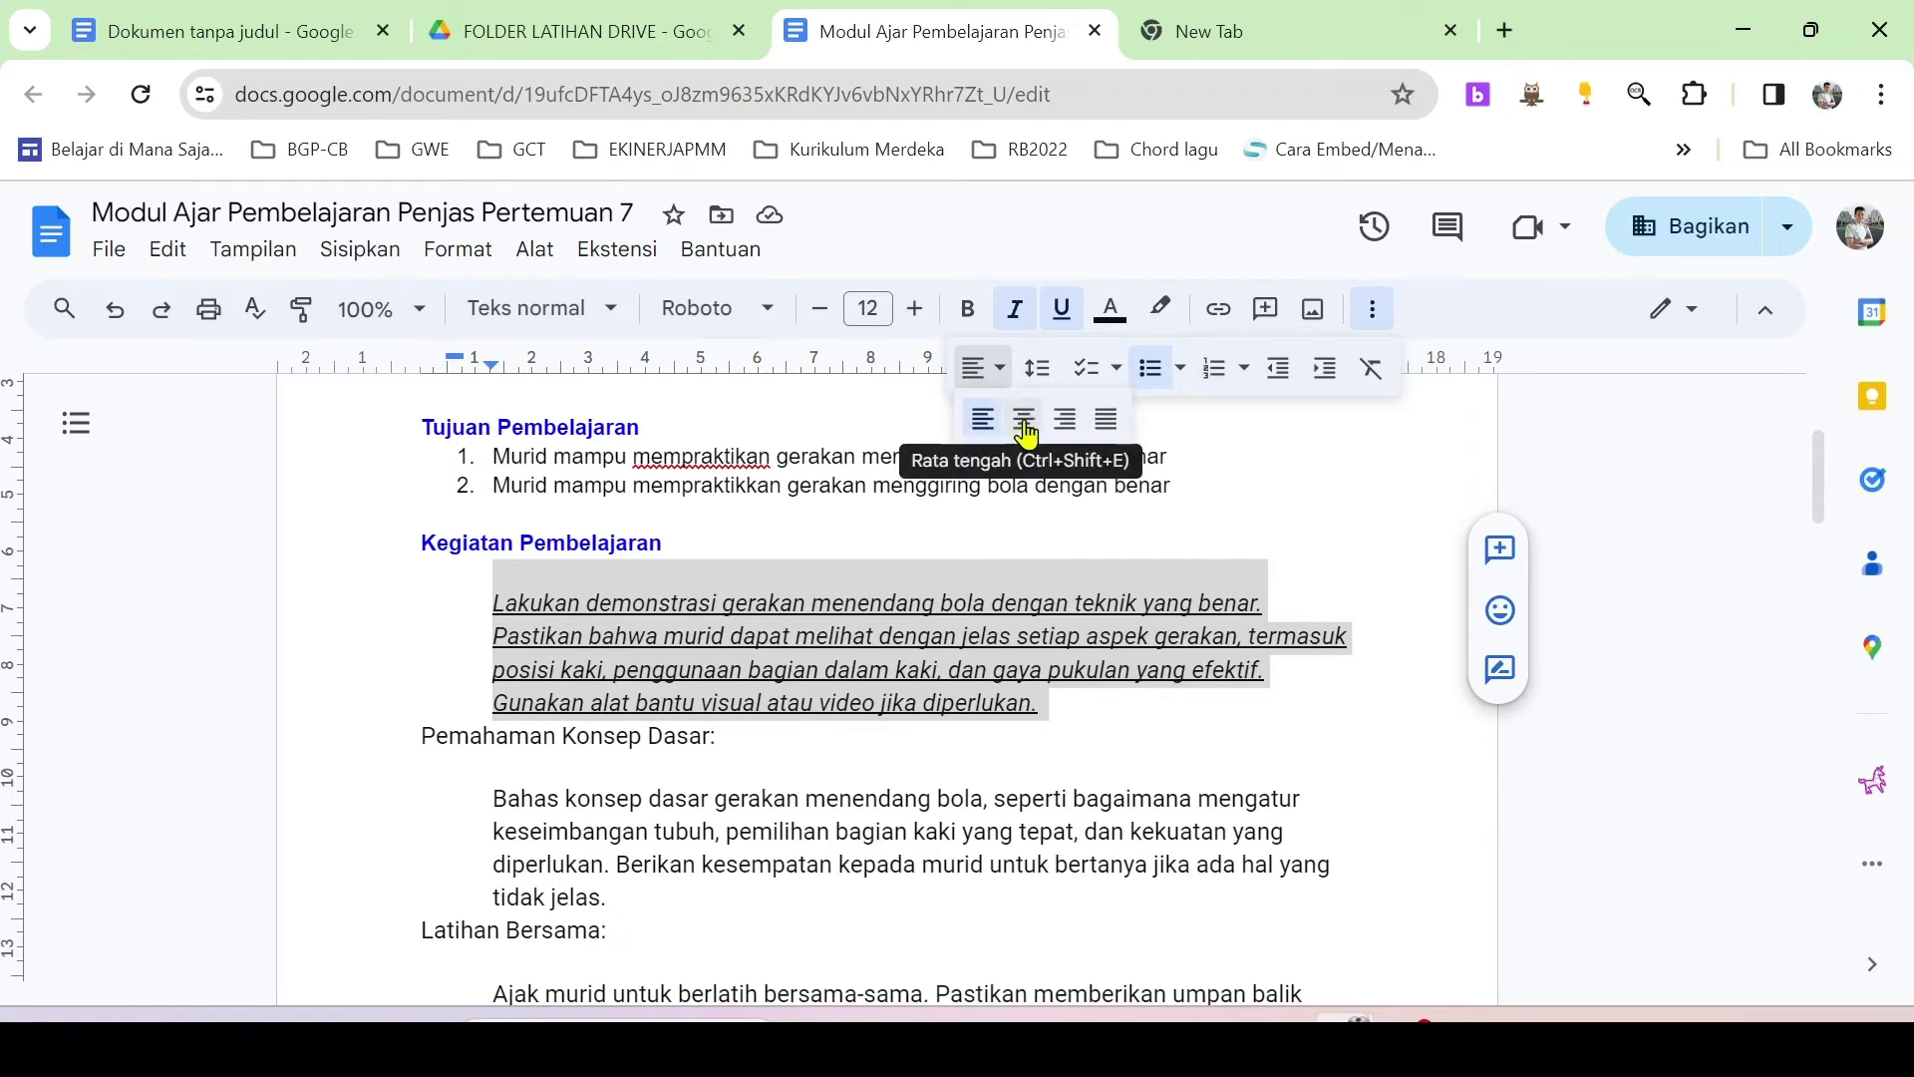
{"action": "left_click", "coordinate": [1027, 423]}
{"action": "left_click", "coordinate": [983, 372]}
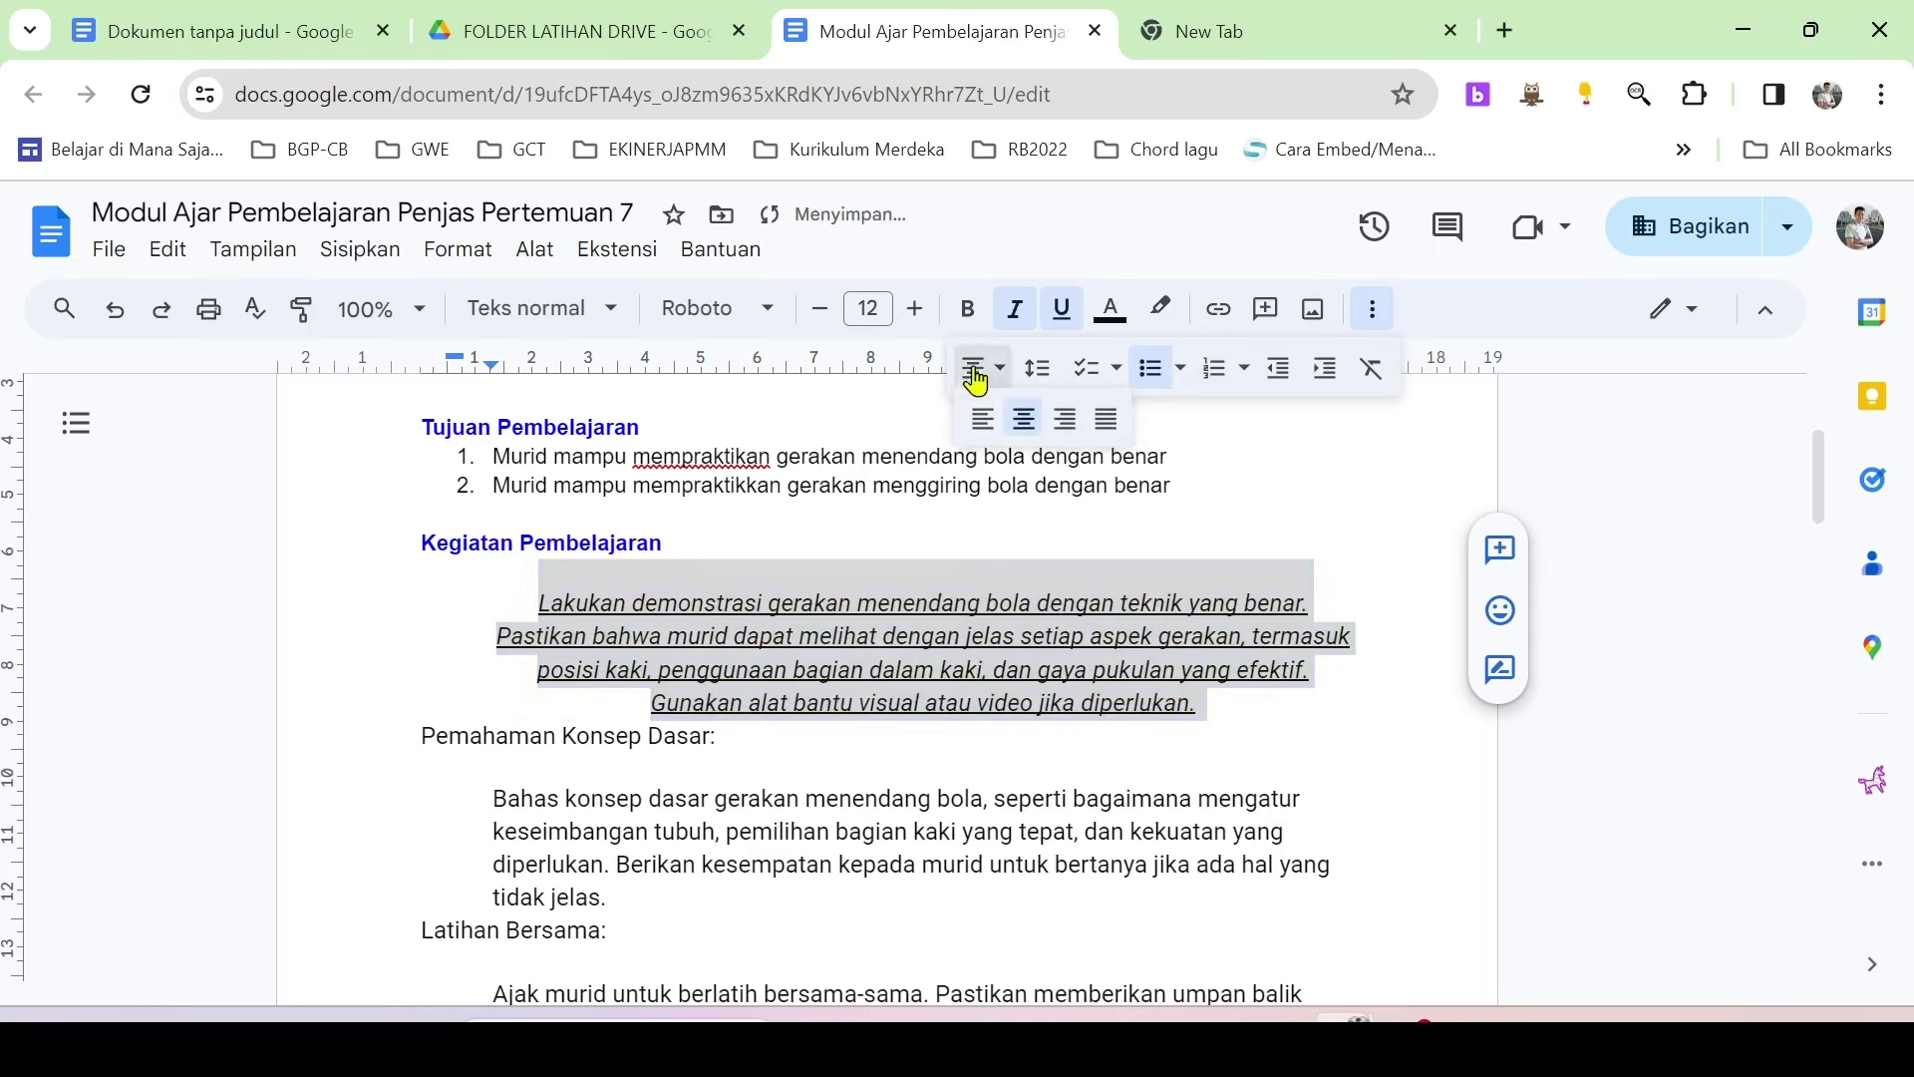
{"action": "left_click", "coordinate": [1066, 420]}
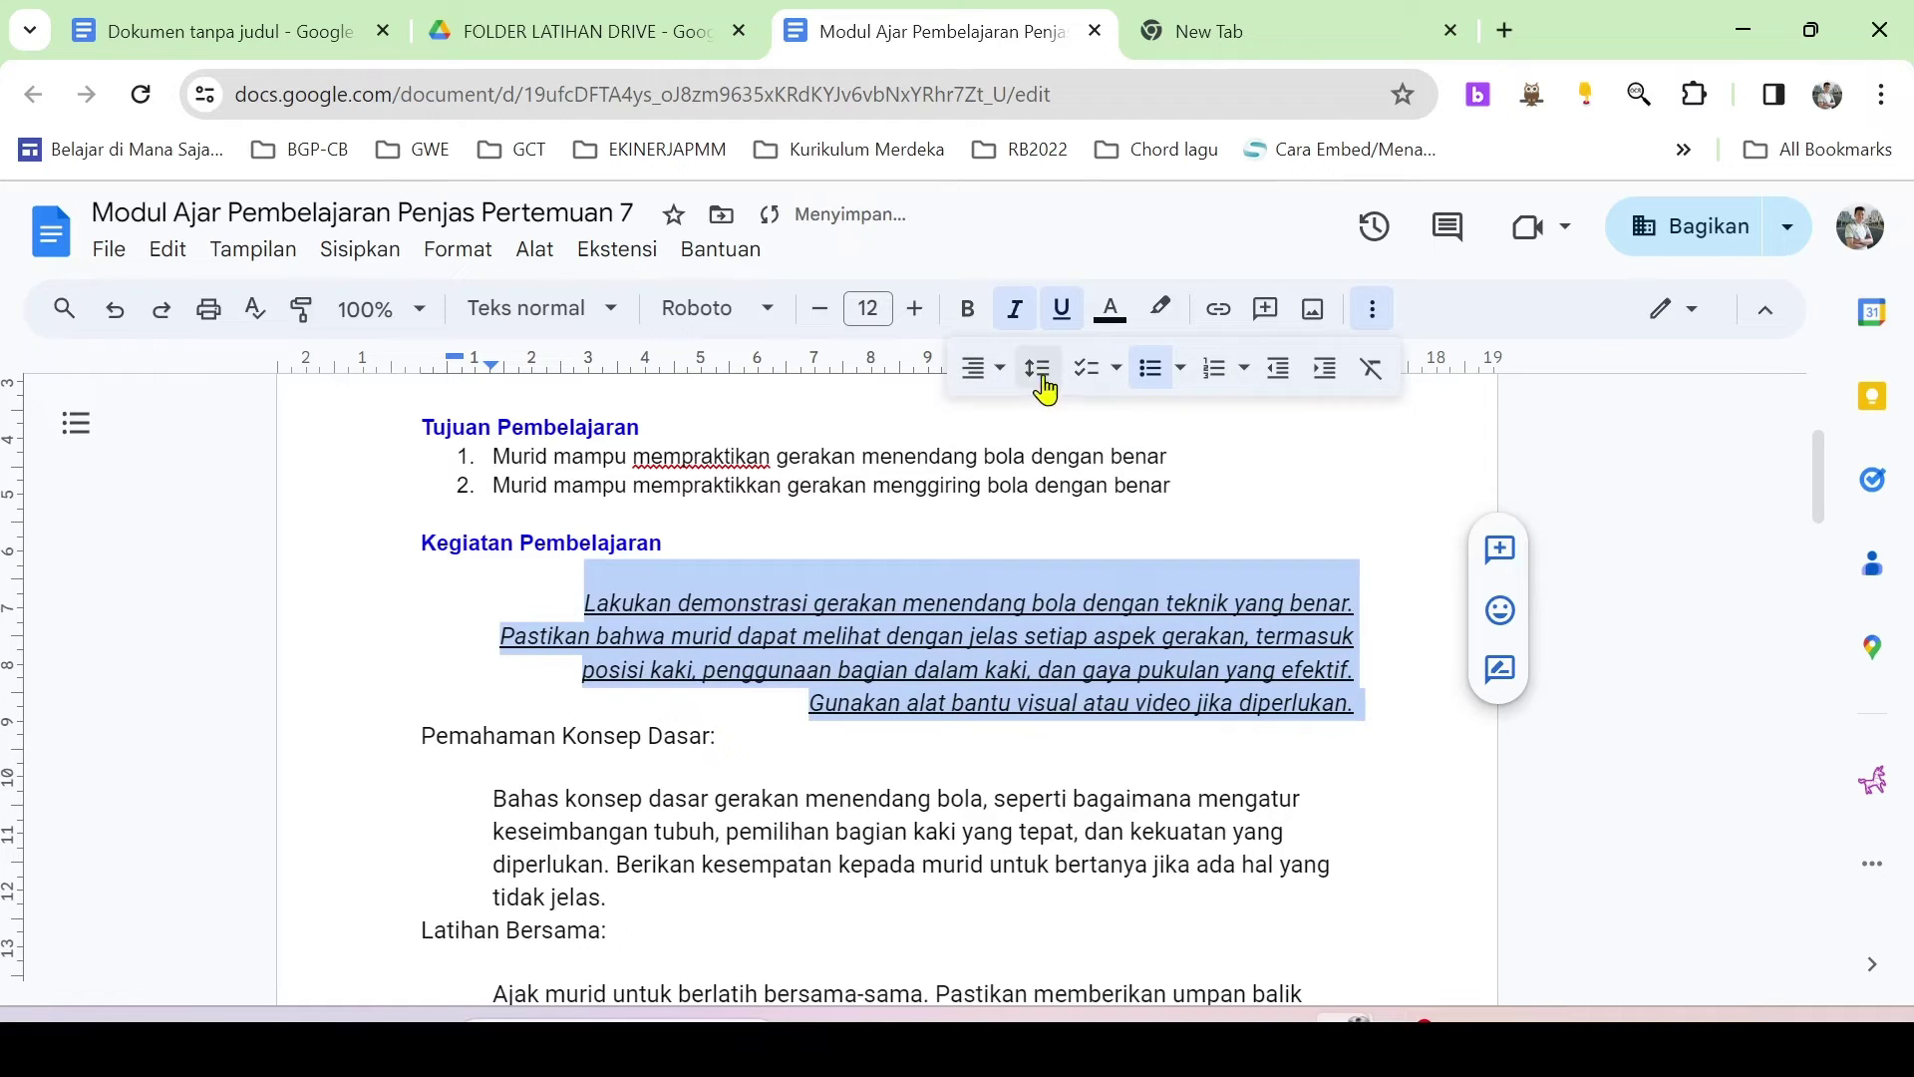
{"action": "left_click", "coordinate": [985, 377]}
{"action": "left_click", "coordinate": [983, 420]}
- Justify the underlined italic paragraph under "Kegiatan Pembelajaran"
{"action": "left_click", "coordinate": [983, 372]}
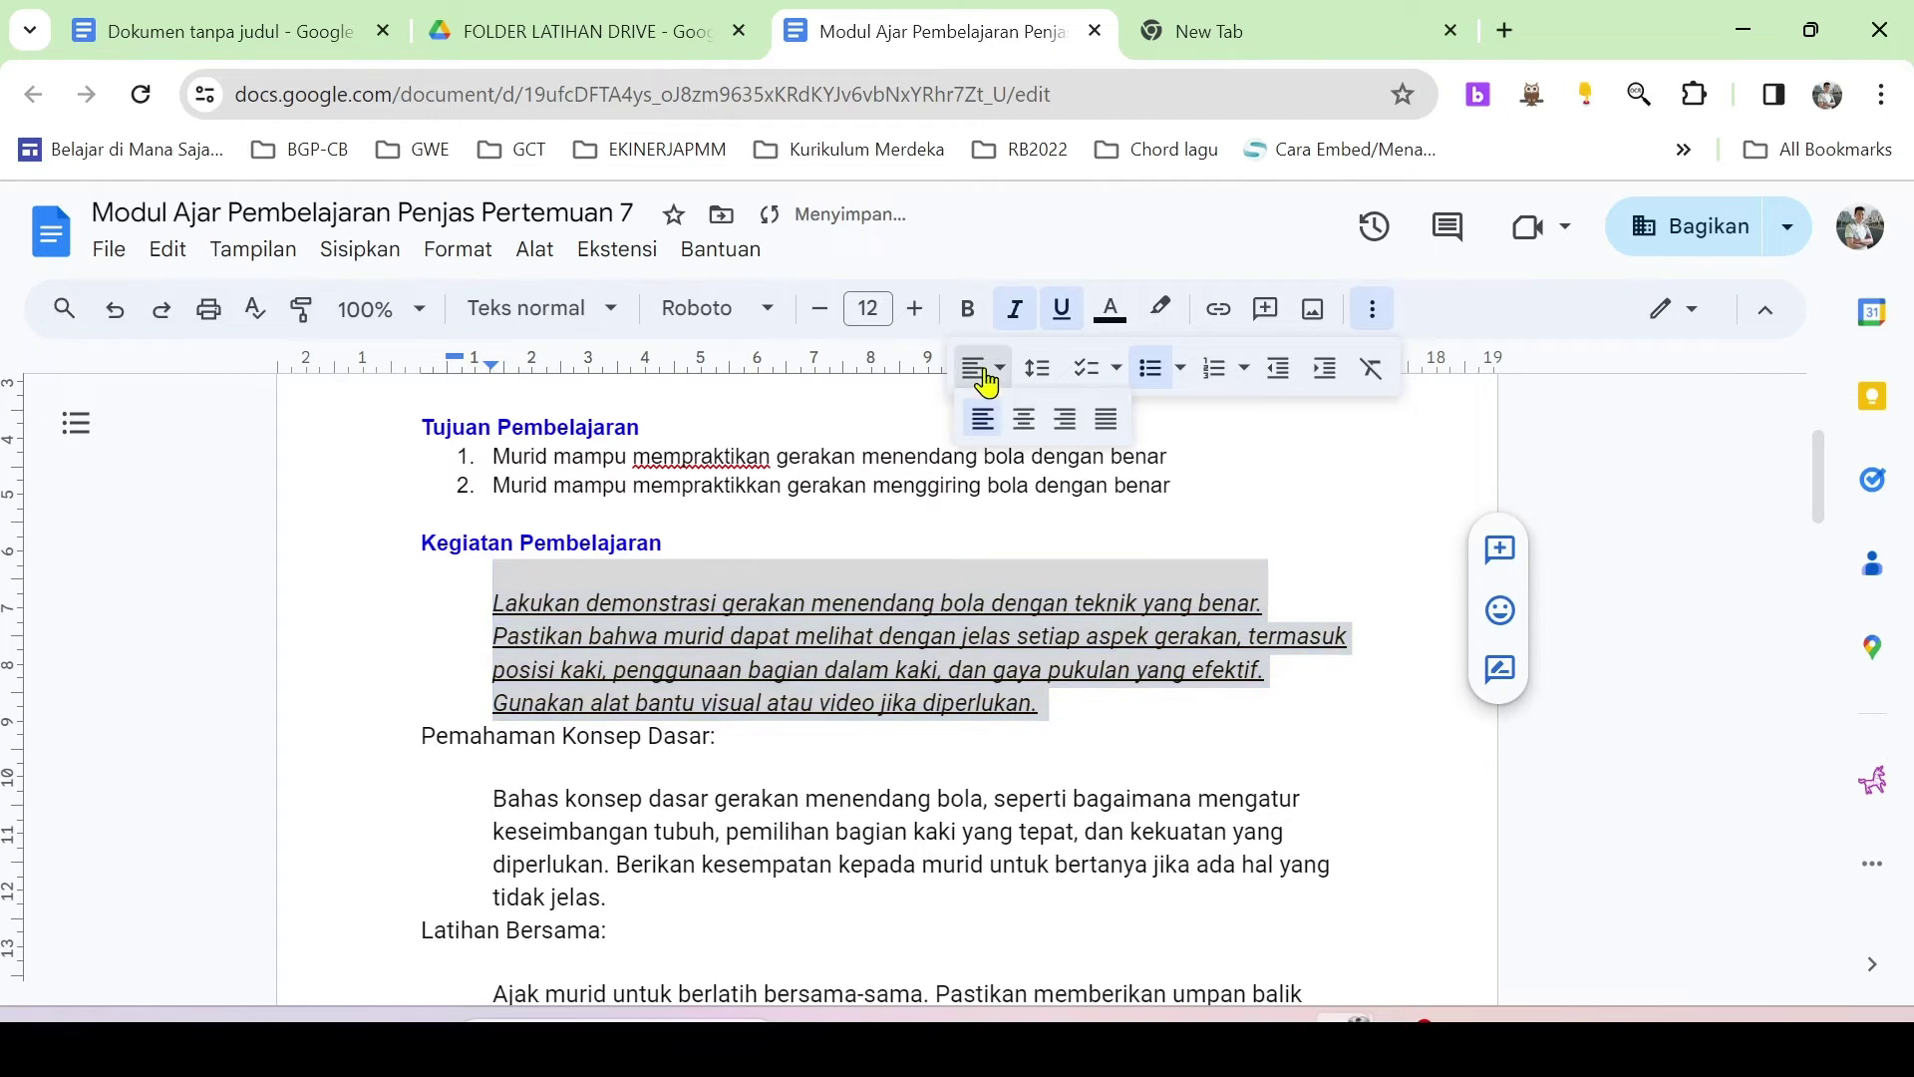
{"action": "left_click", "coordinate": [1096, 423]}
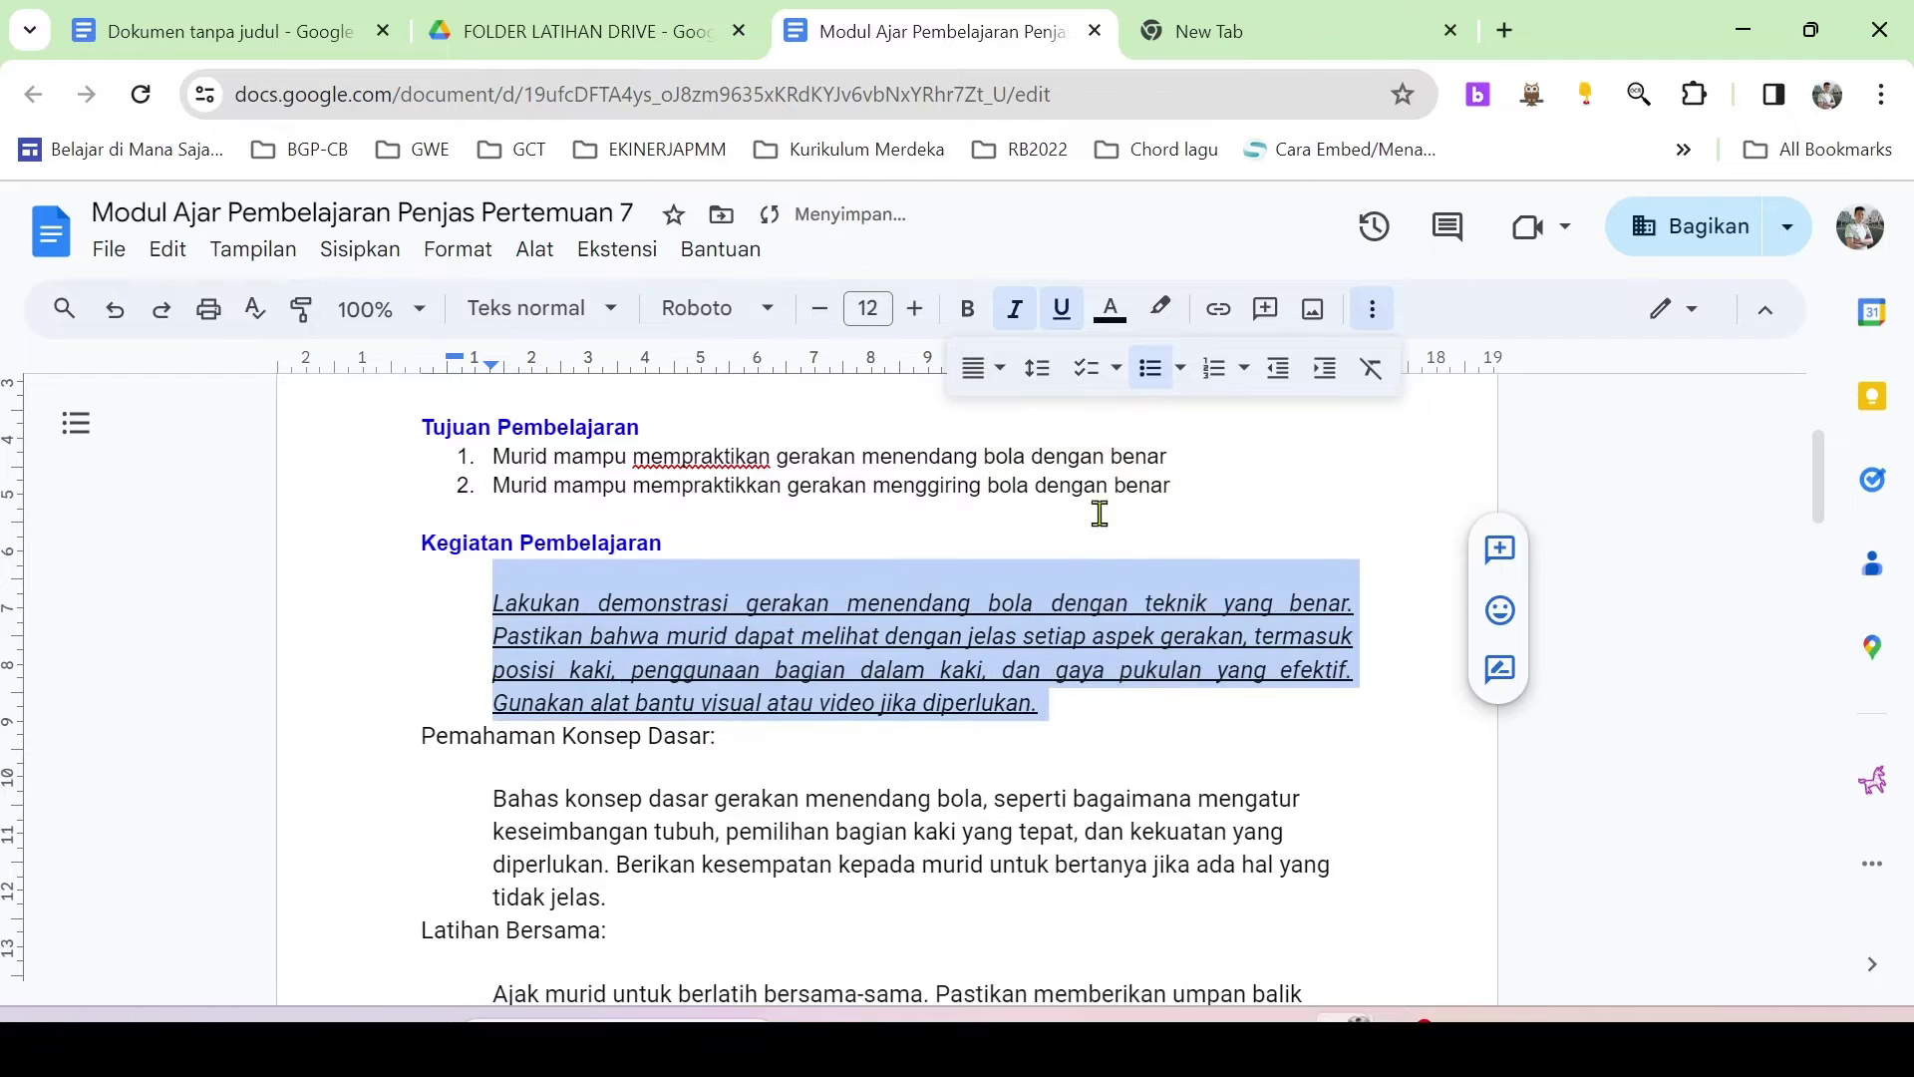
{"action": "left_click", "coordinate": [1099, 645]}
{"action": "scroll", "coordinate": [1077, 653], "scroll_direction": "down", "scroll_amount": 1}
{"action": "scroll", "coordinate": [1056, 649], "scroll_direction": "up", "scroll_amount": 1}
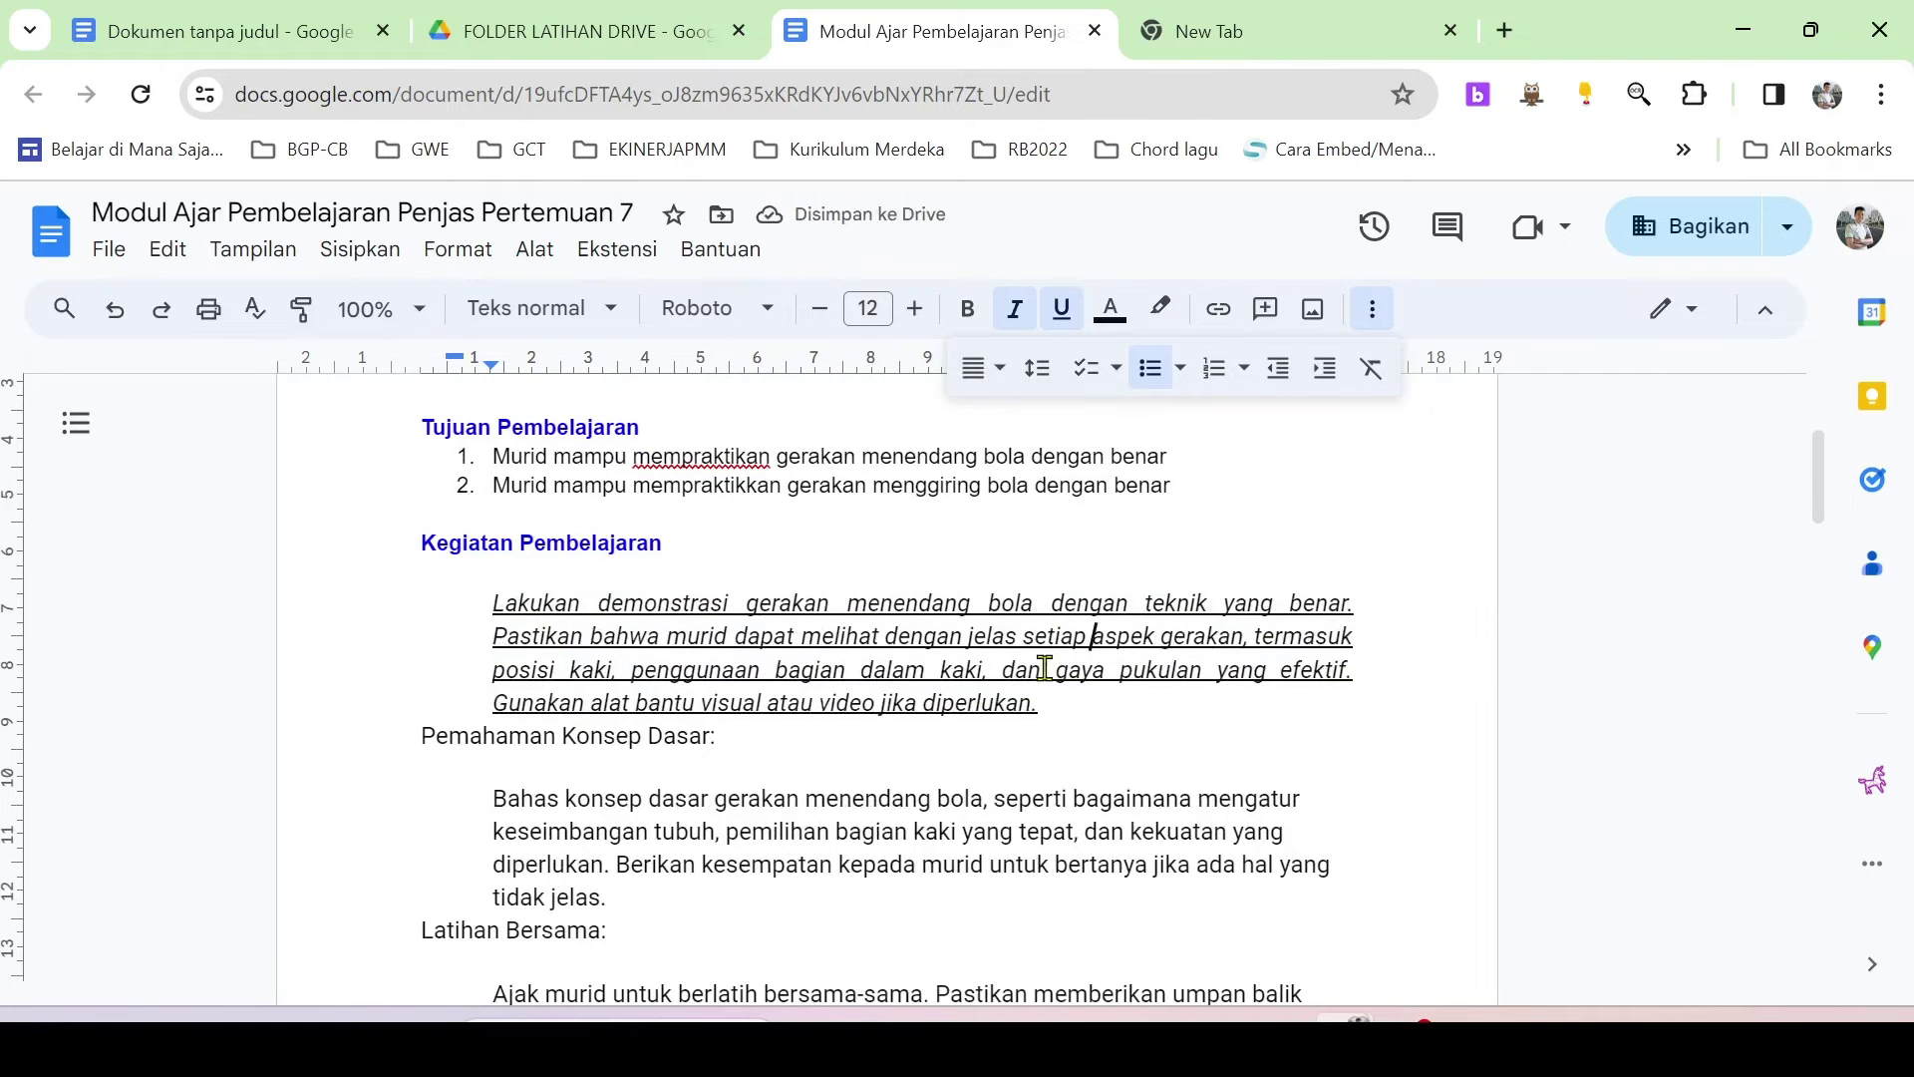
- Justify all the text from the paragraph starting "Bahas konsep dasar gerakan menendang bola" through the end of the document
{"action": "scroll", "coordinate": [1000, 681], "scroll_direction": "down", "scroll_amount": 1}
{"action": "left_click_drag", "start_coordinate": [484, 650], "coordinate": [1026, 901]}
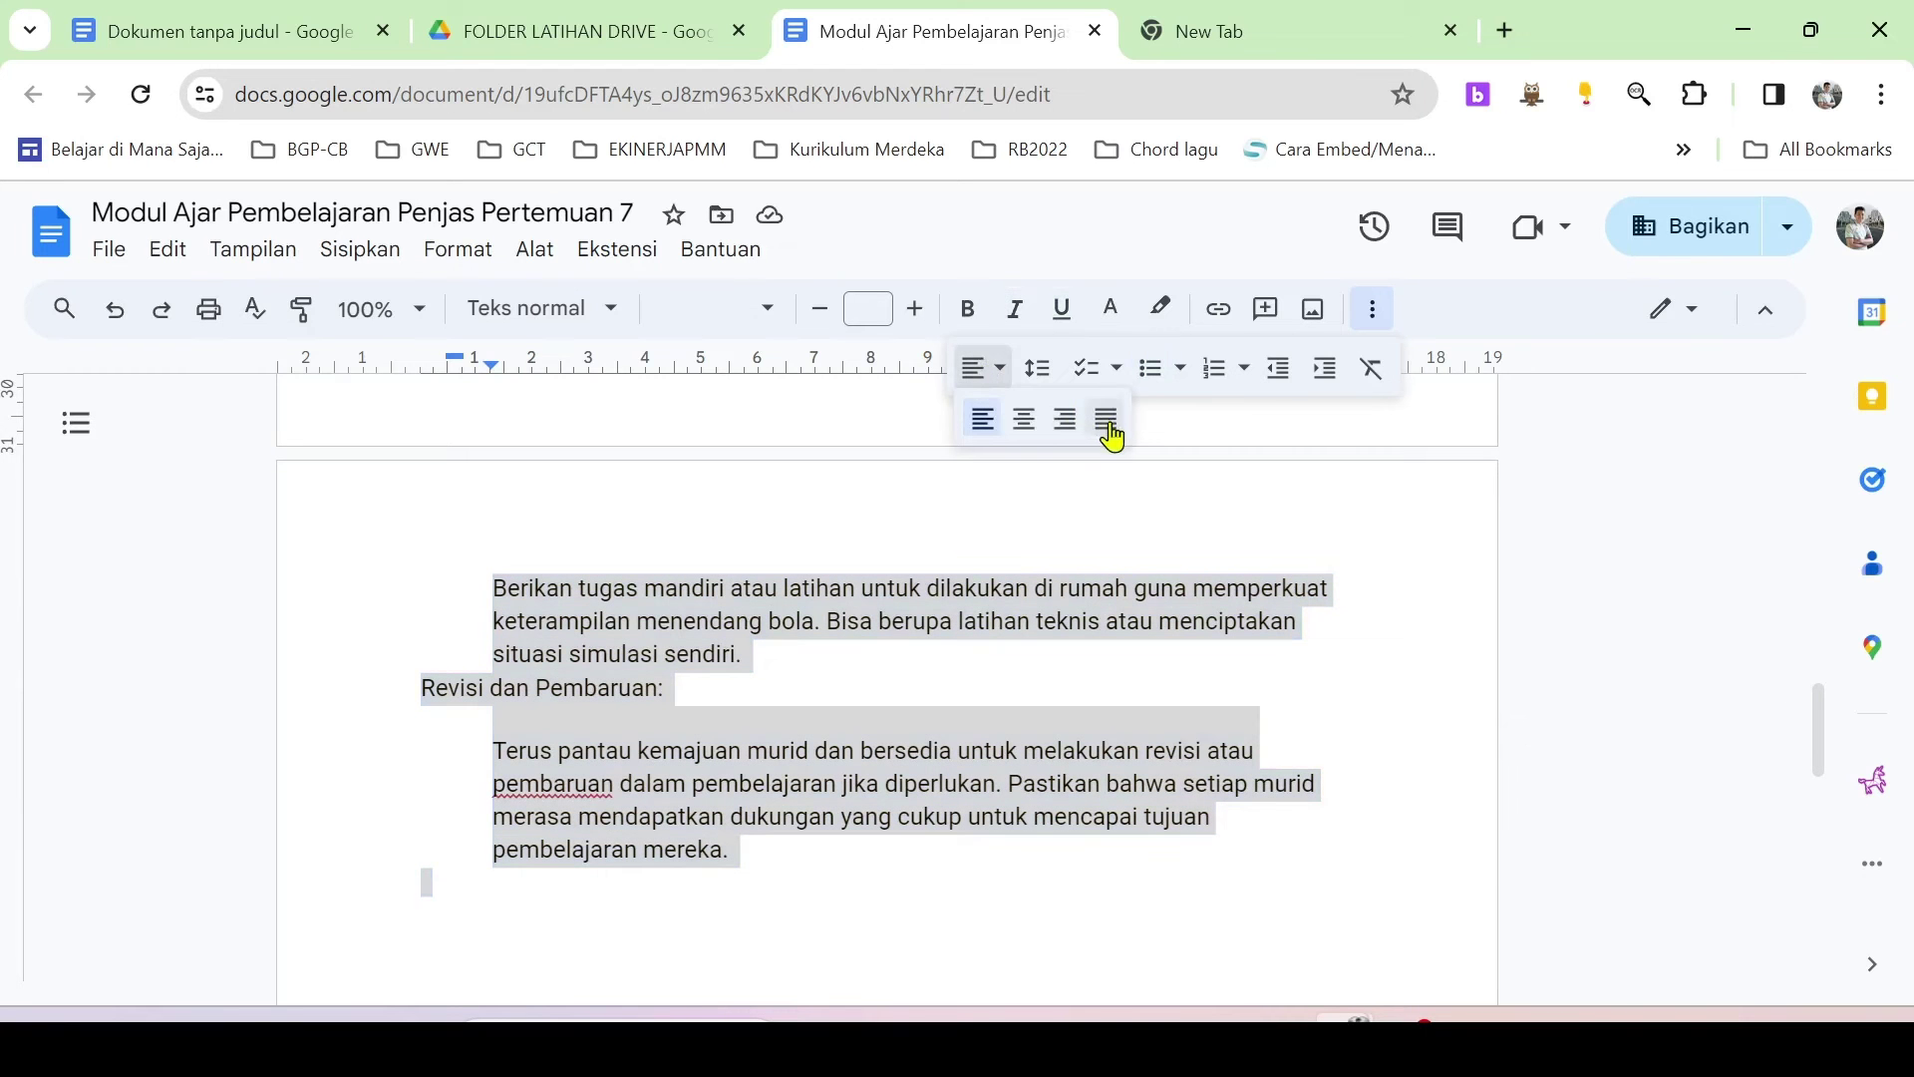
{"action": "left_click", "coordinate": [1107, 424]}
{"action": "scroll", "coordinate": [1026, 717], "scroll_direction": "up", "scroll_amount": 4}
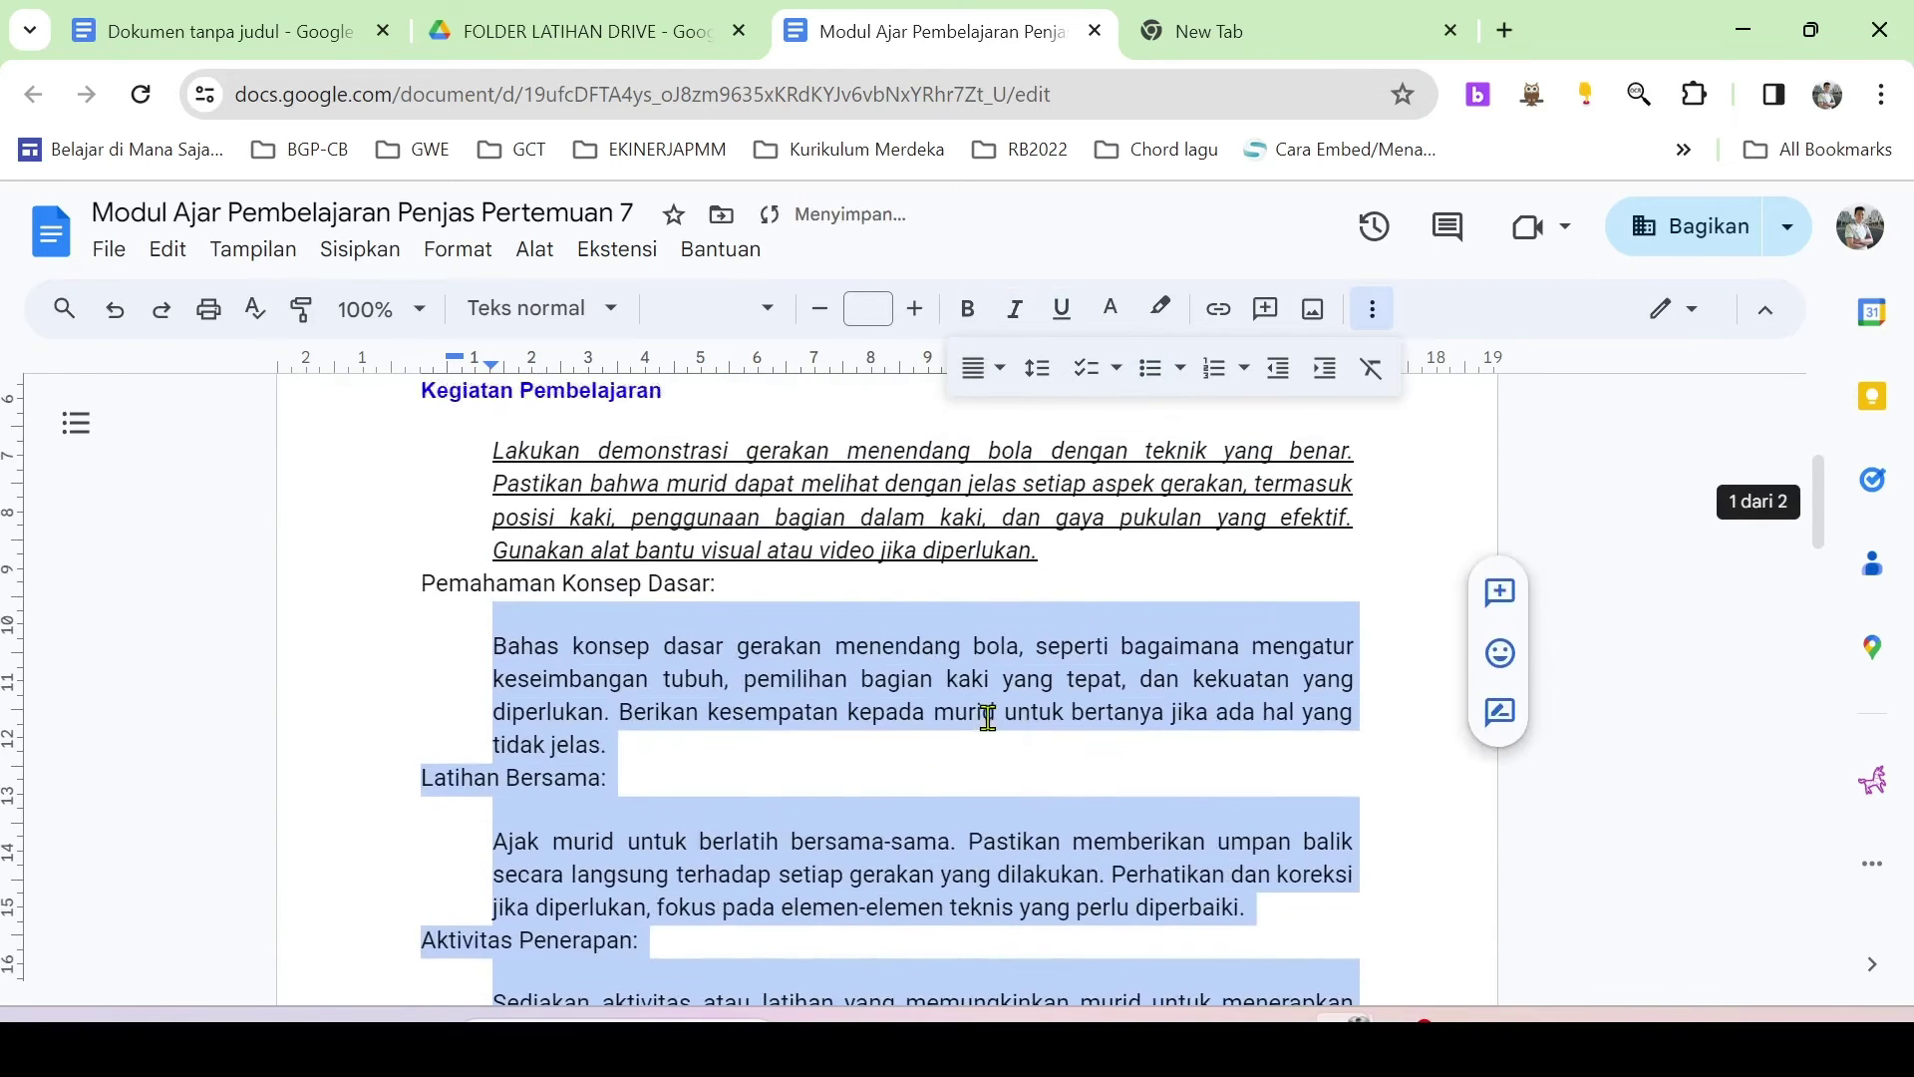
{"action": "scroll", "coordinate": [987, 717], "scroll_direction": "up", "scroll_amount": 3}
{"action": "left_click", "coordinate": [925, 791]}
{"action": "scroll", "coordinate": [956, 777], "scroll_direction": "down", "scroll_amount": 3}
{"action": "scroll", "coordinate": [947, 802], "scroll_direction": "up", "scroll_amount": 2}
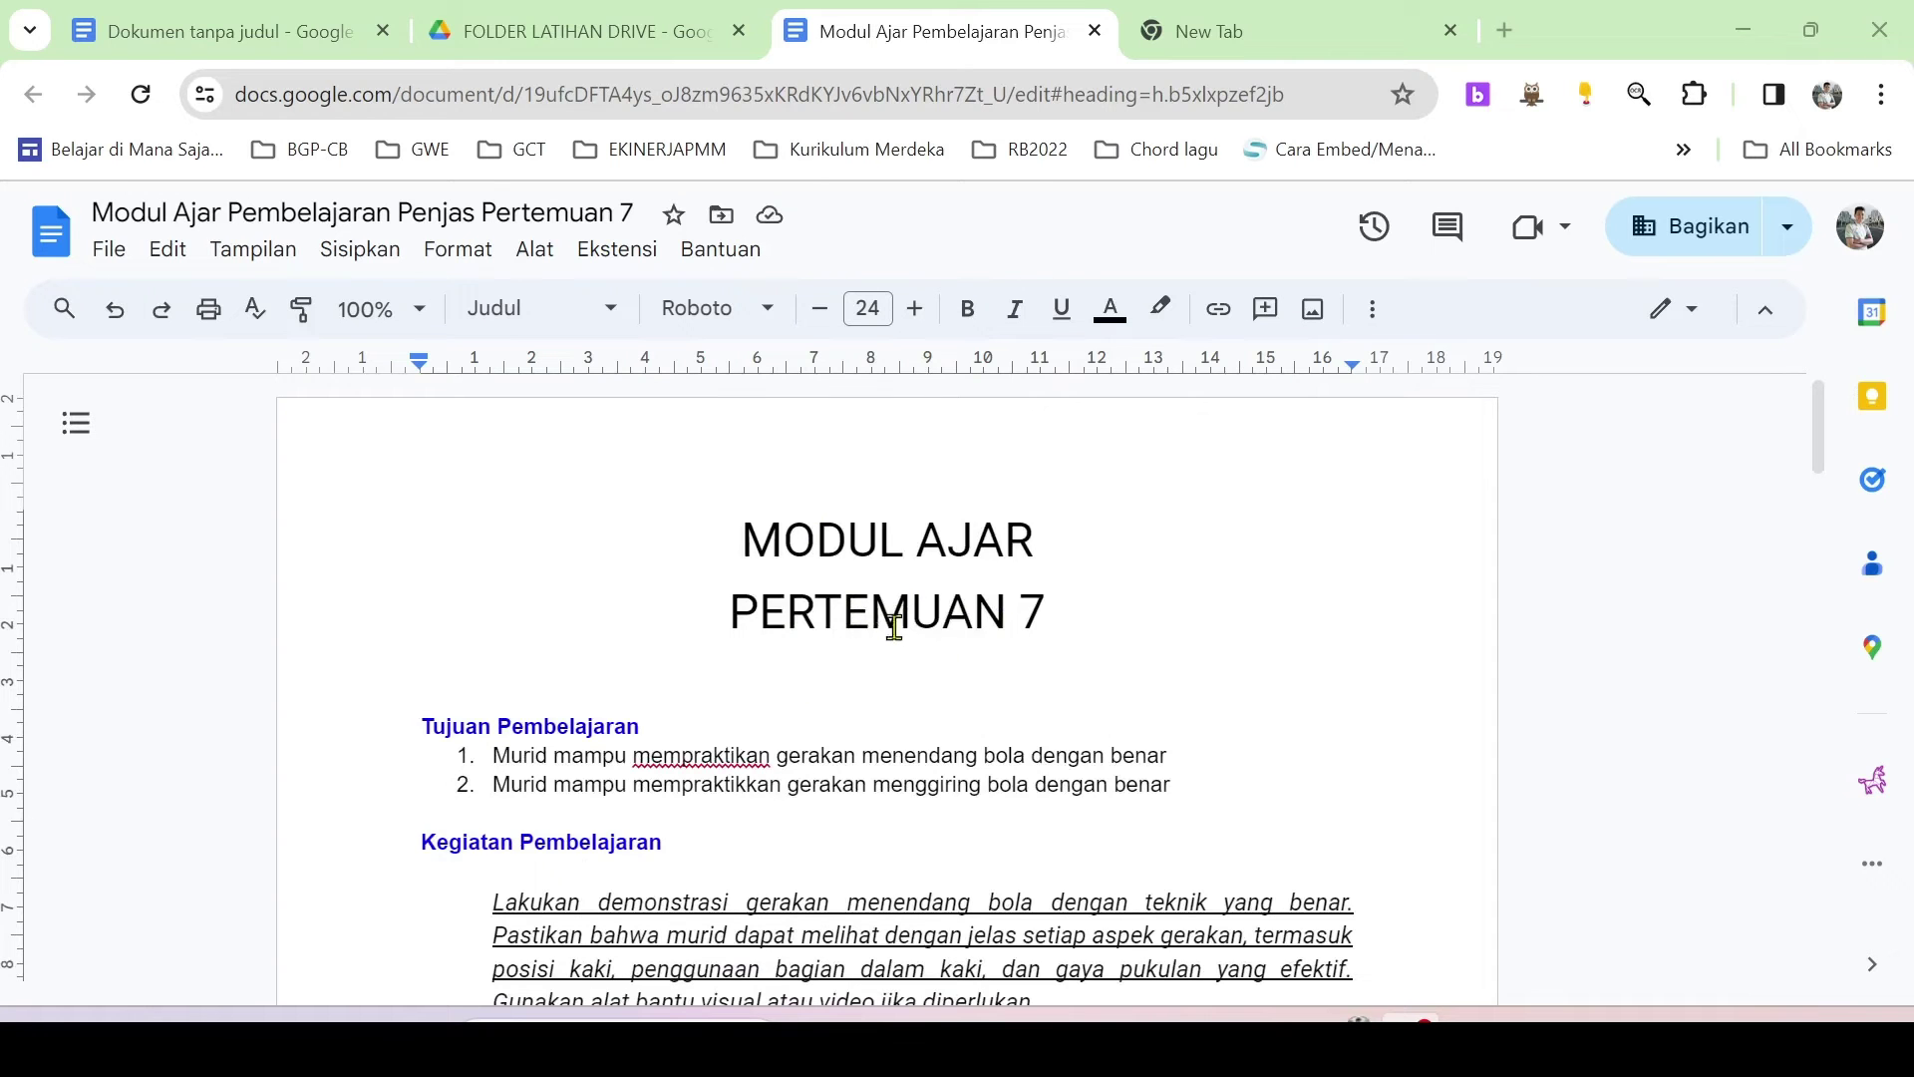
- Open the document's sharing settings and change general access to "Siapa saja yang memiliki link"
{"action": "left_click", "coordinate": [1704, 233]}
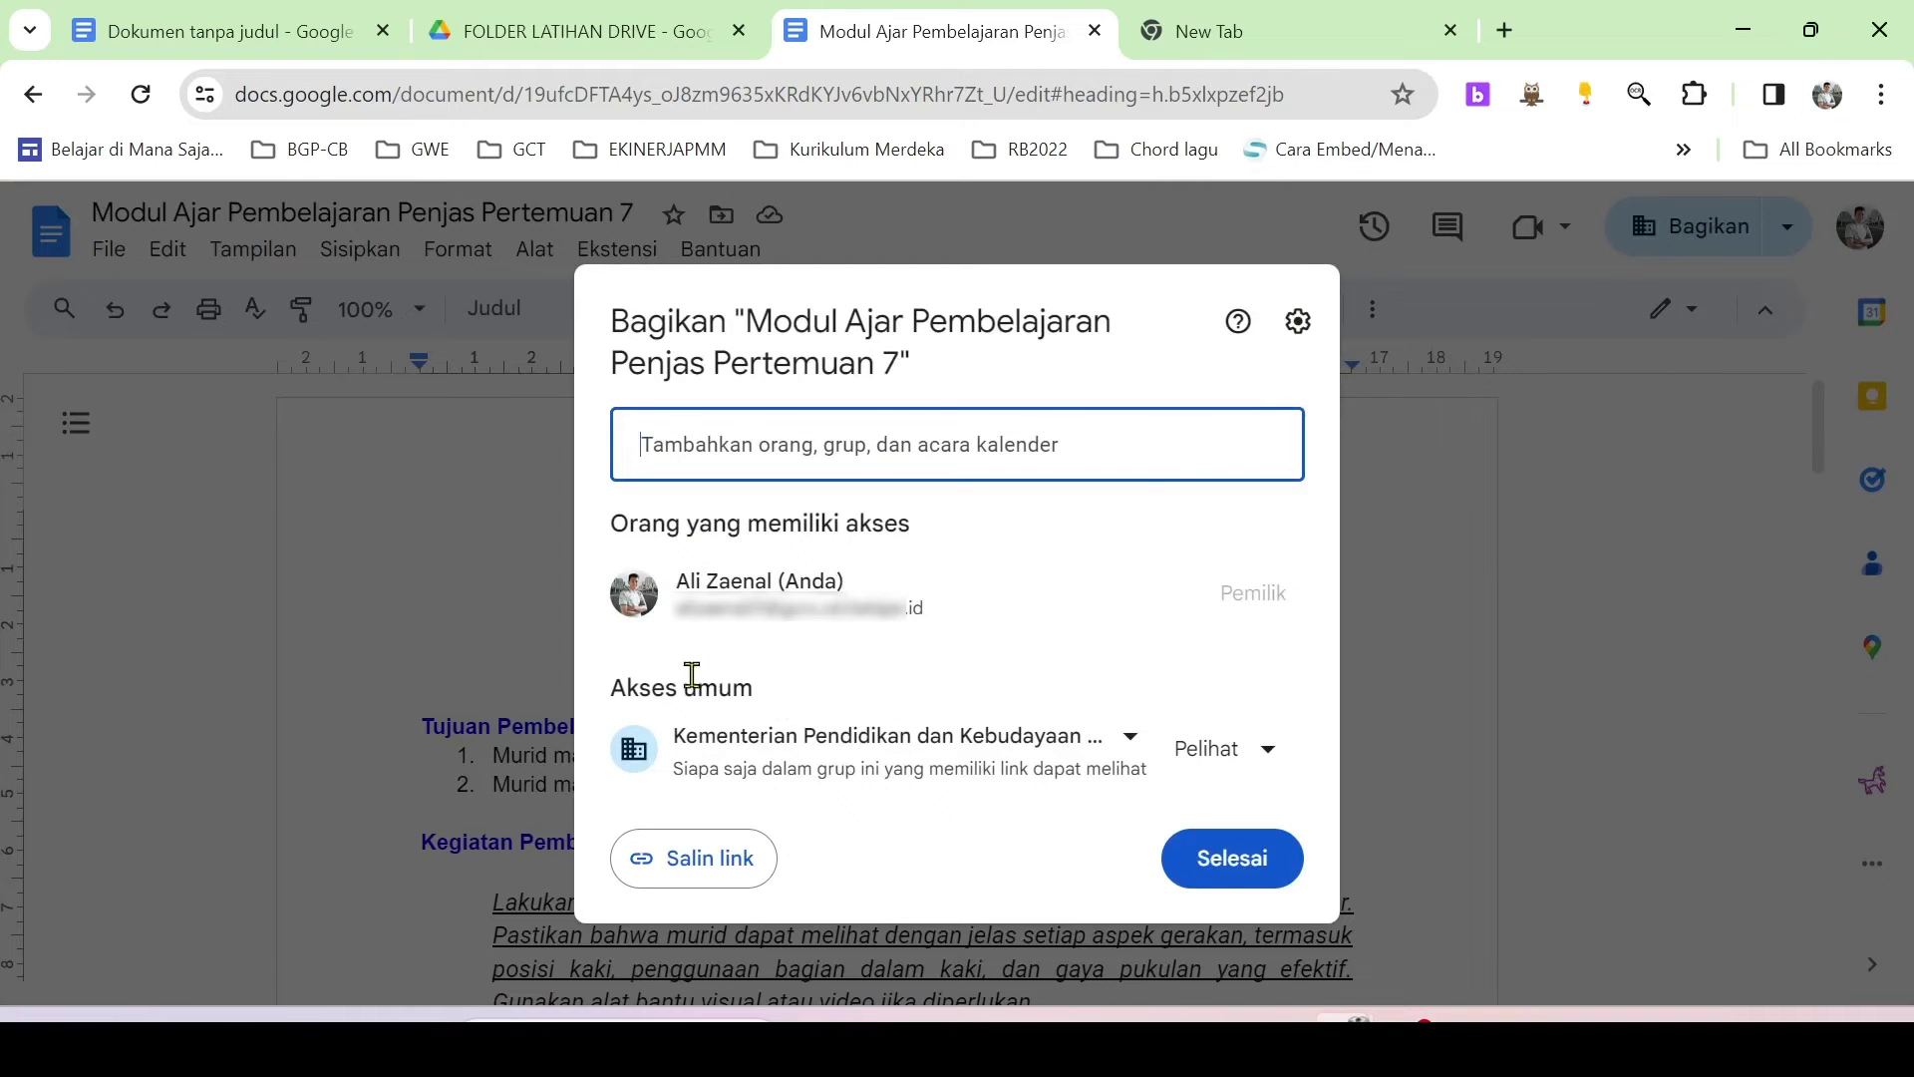
{"action": "left_click_drag", "start_coordinate": [612, 698], "coordinate": [755, 688]}
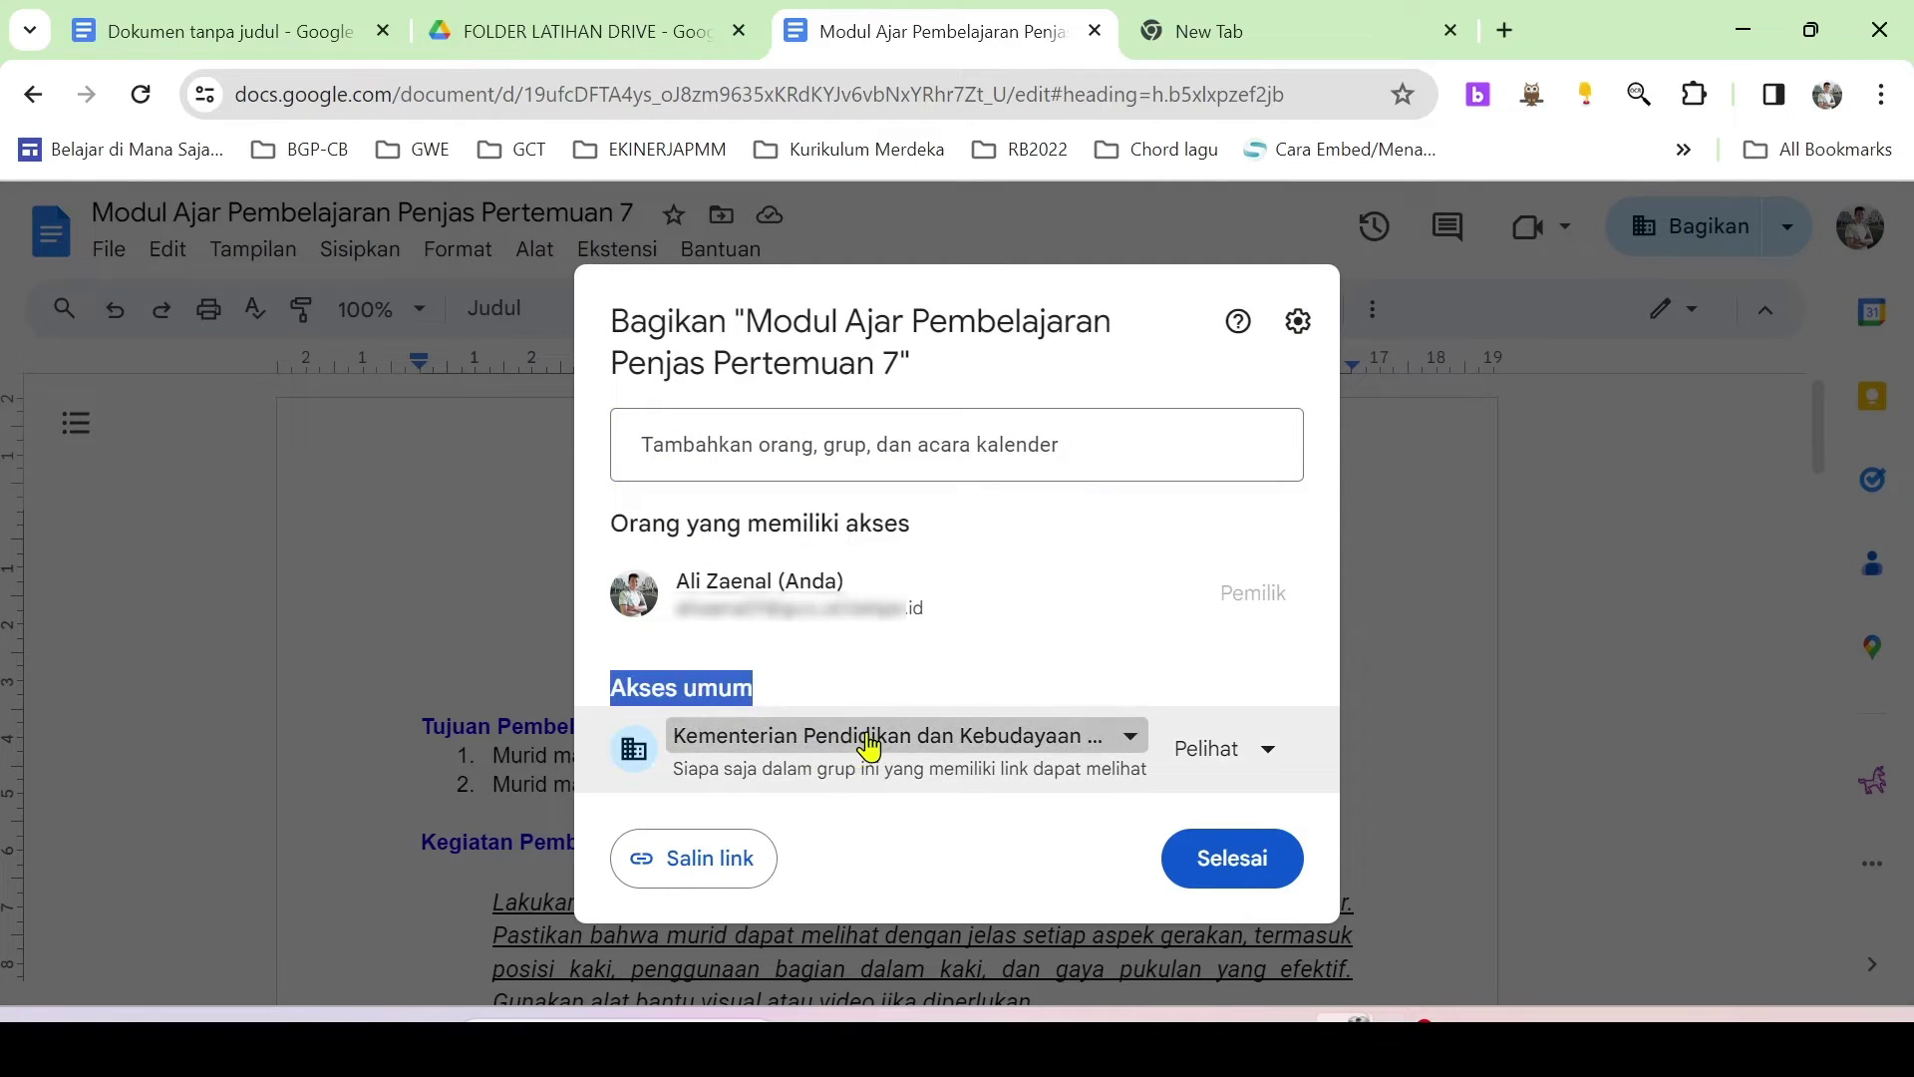
{"action": "left_click", "coordinate": [854, 749]}
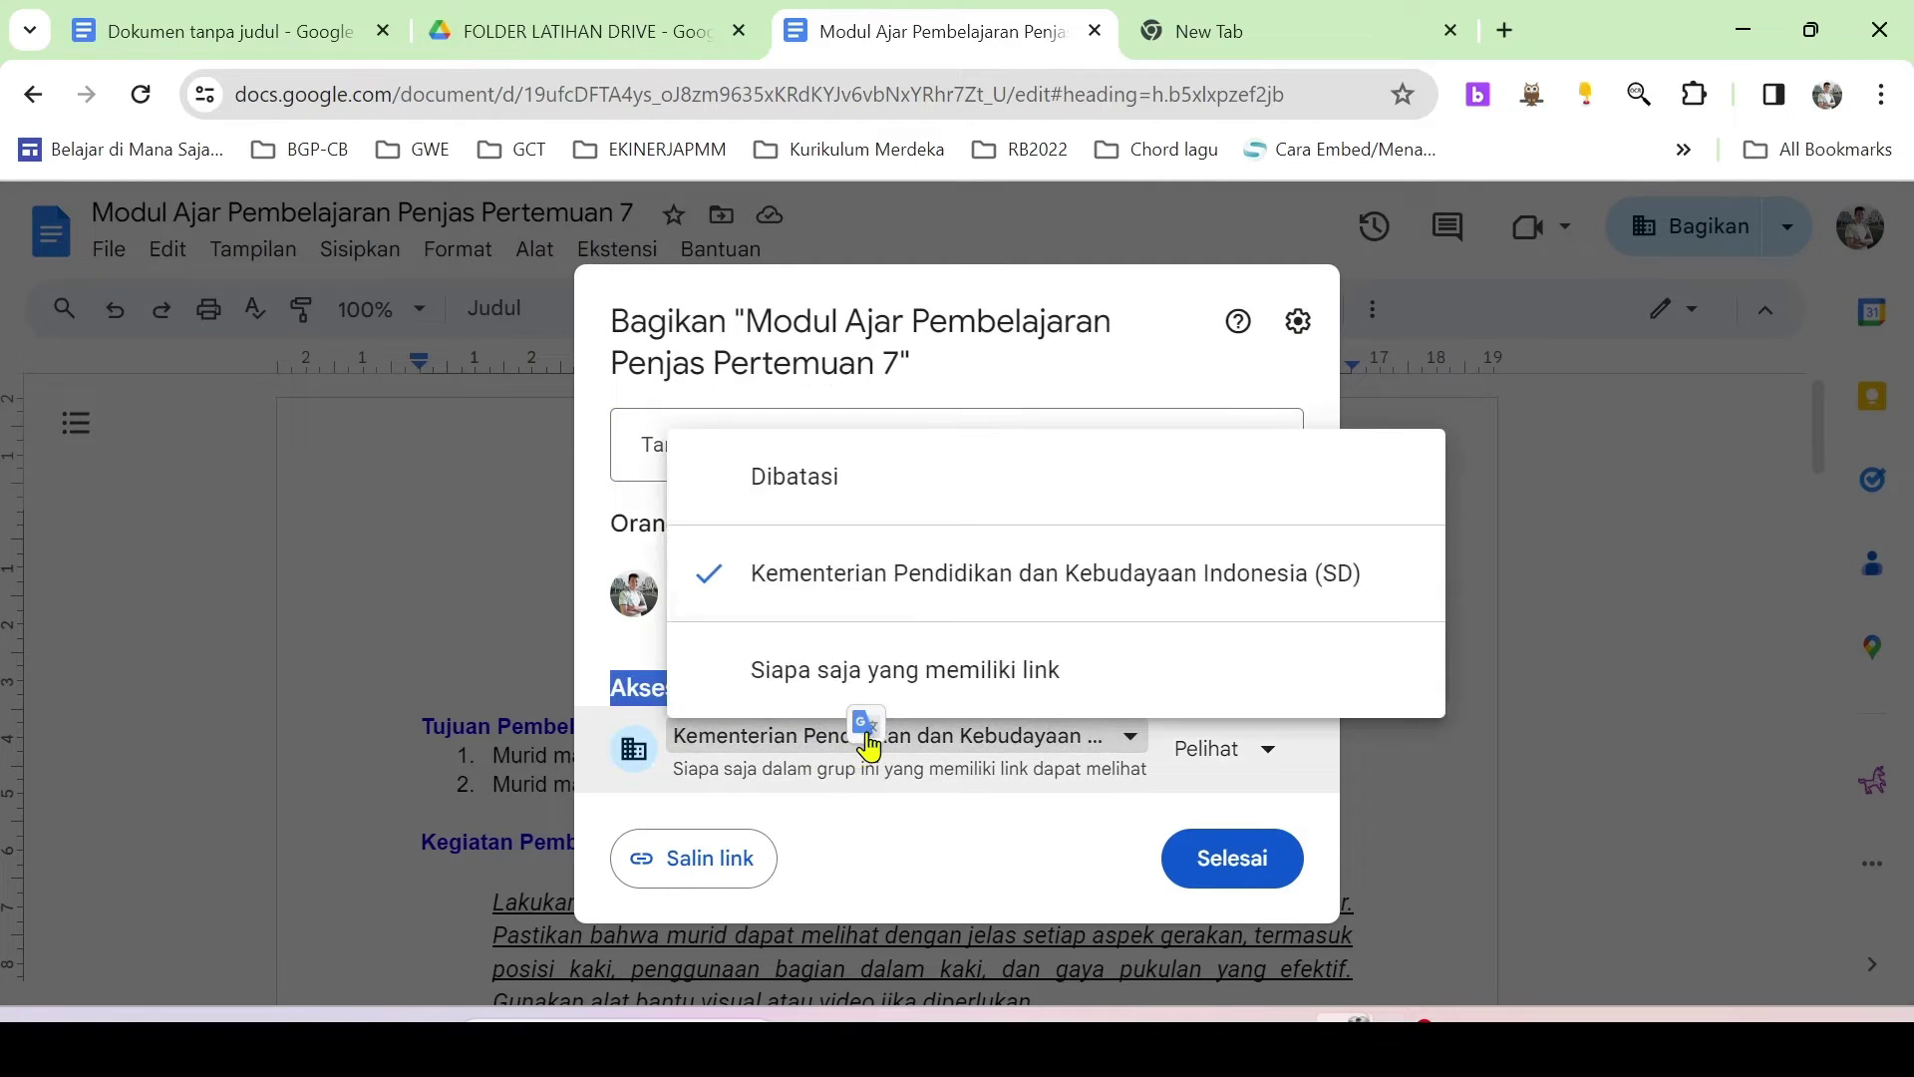
{"action": "left_click", "coordinate": [820, 674]}
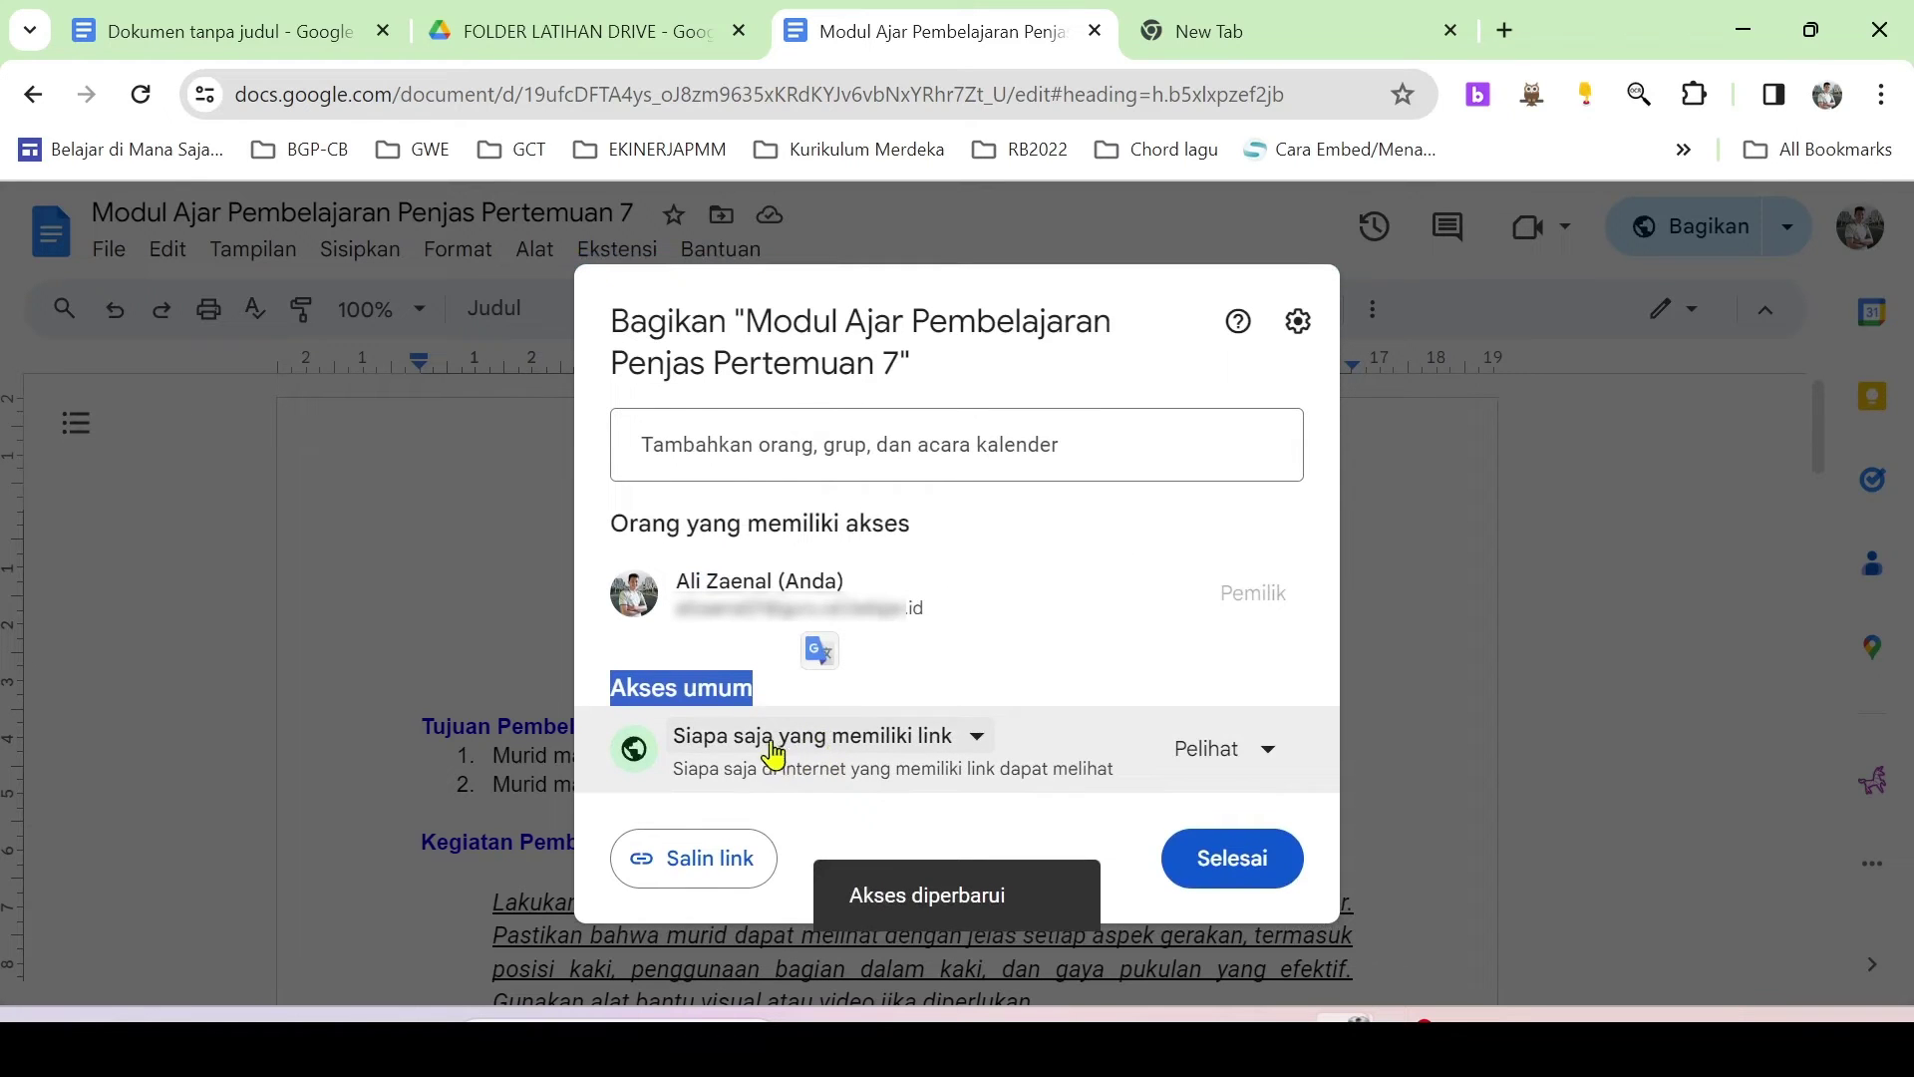
{"action": "left_click", "coordinate": [1024, 701]}
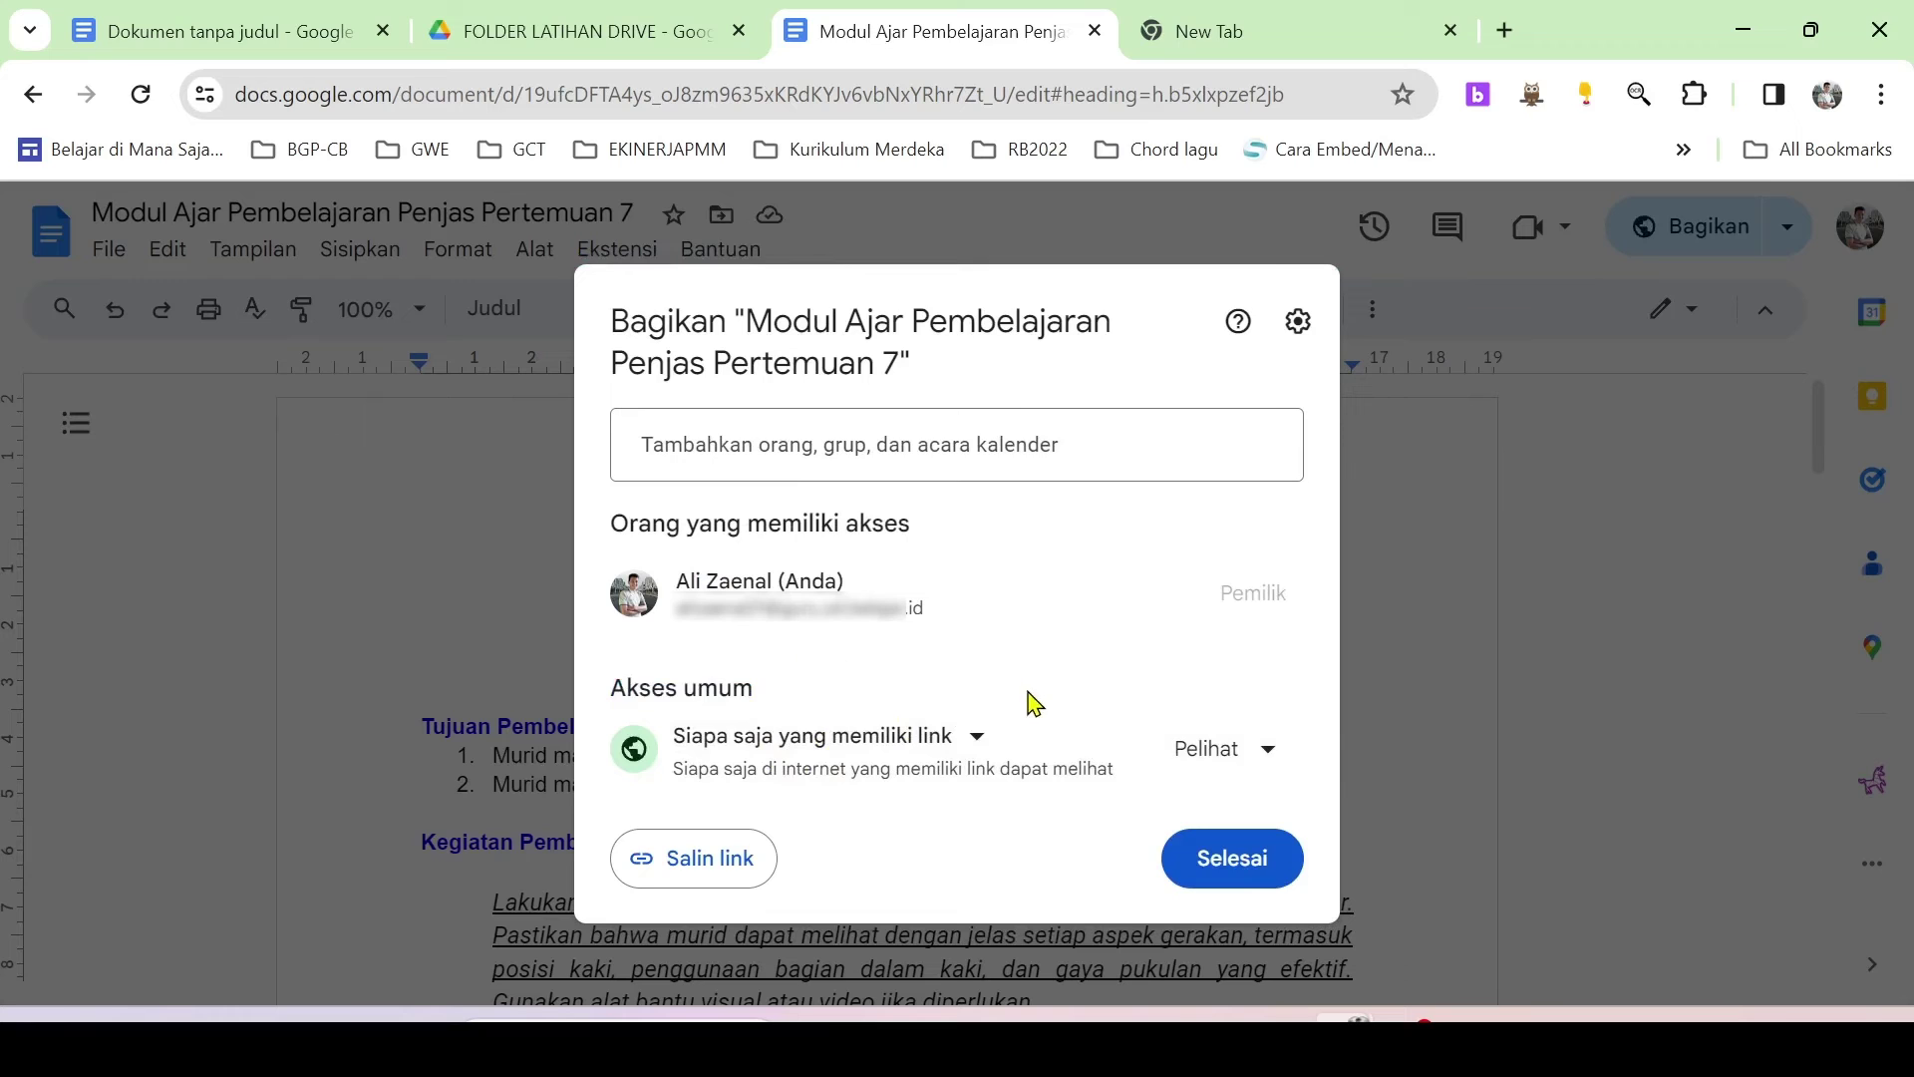
- Give everyone with the link the Editor role, copy the sharing link and close the sharing settings
{"action": "left_click", "coordinate": [1210, 757]}
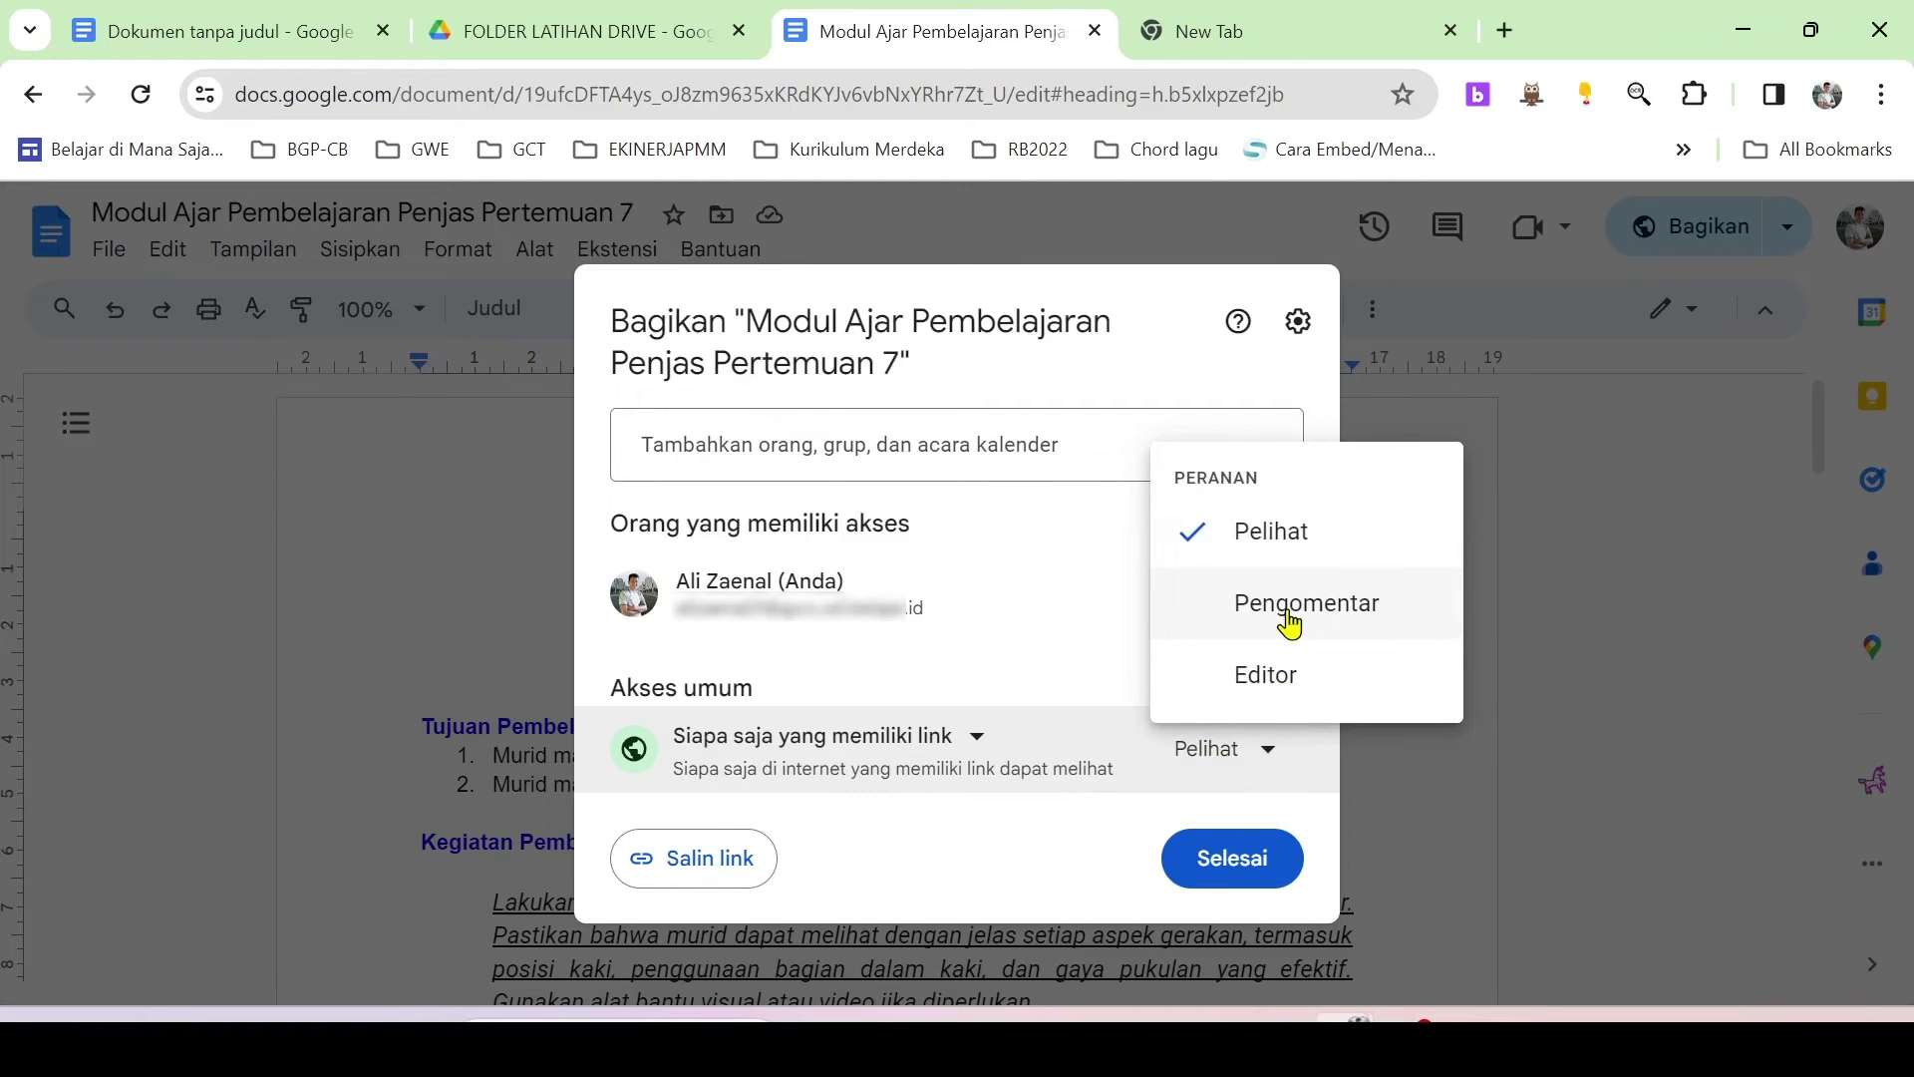
{"action": "left_click", "coordinate": [1269, 677]}
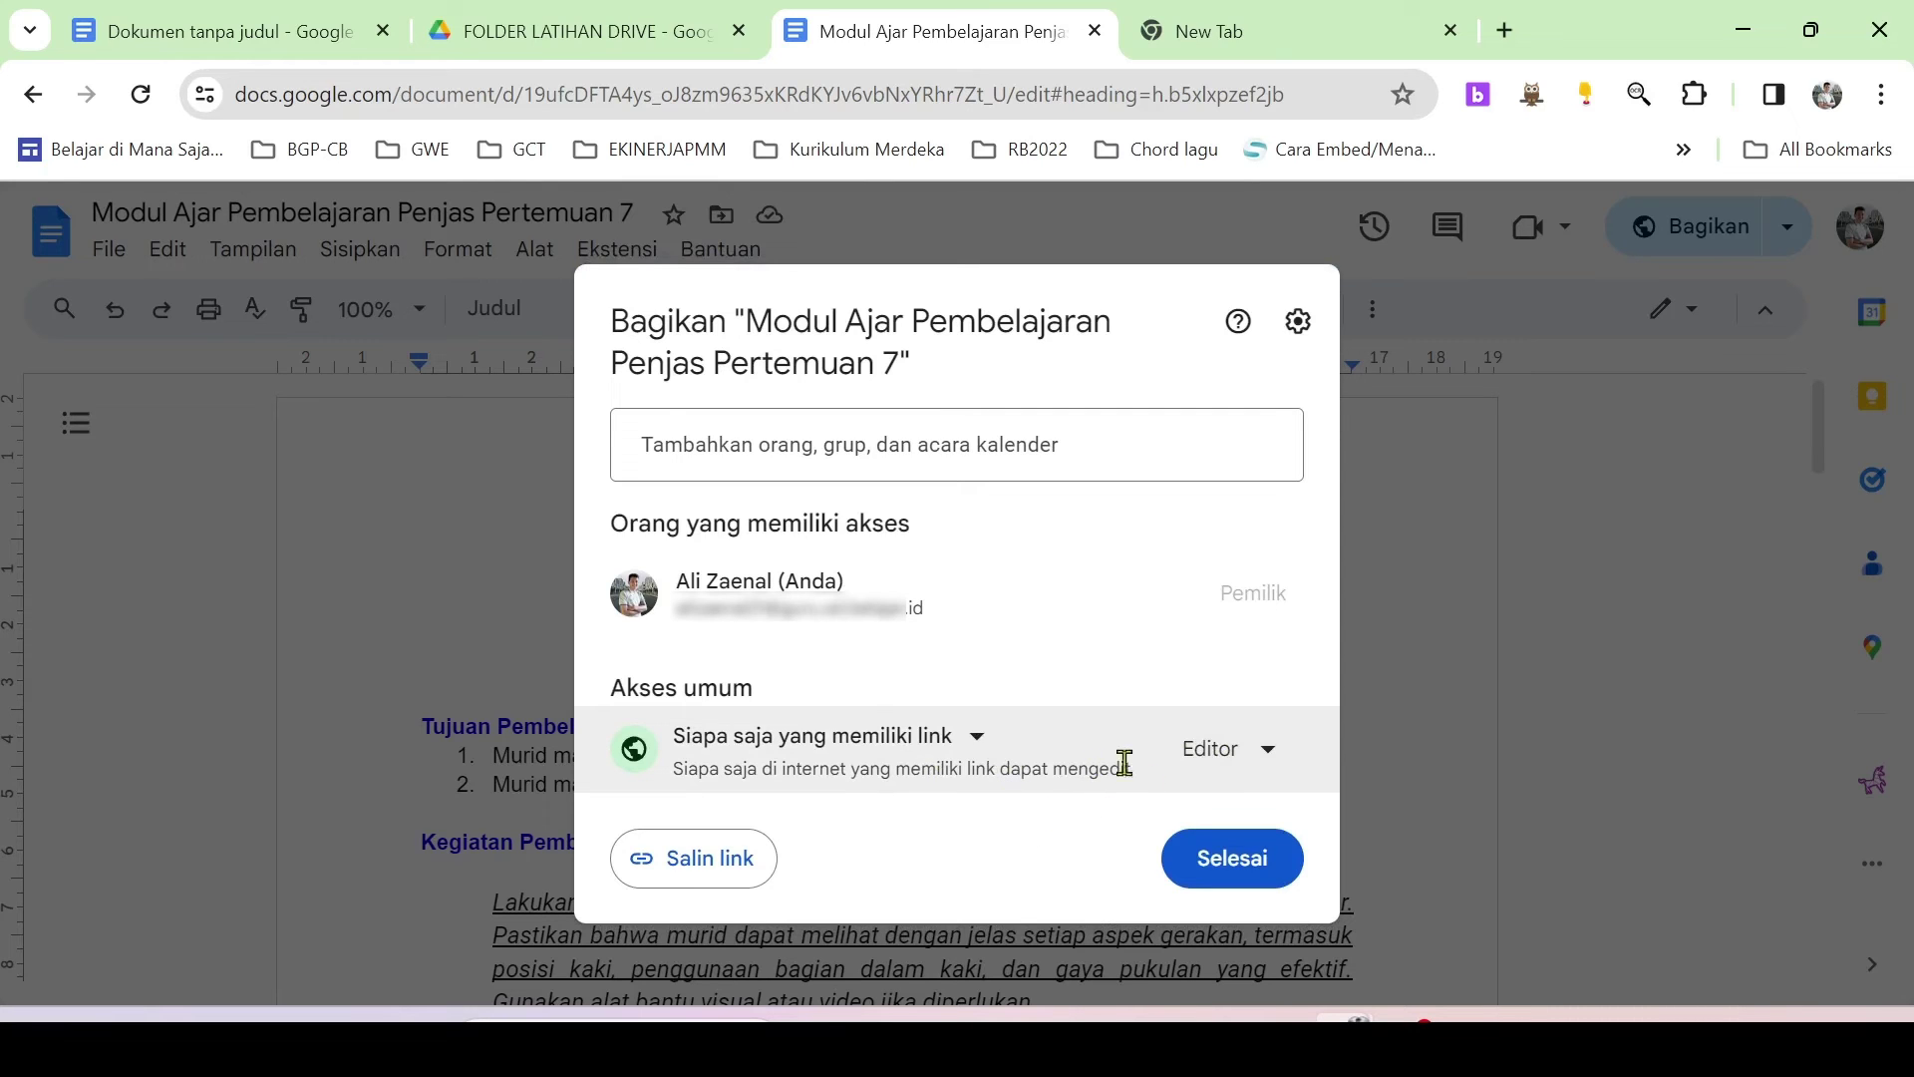
{"action": "left_click", "coordinate": [698, 867]}
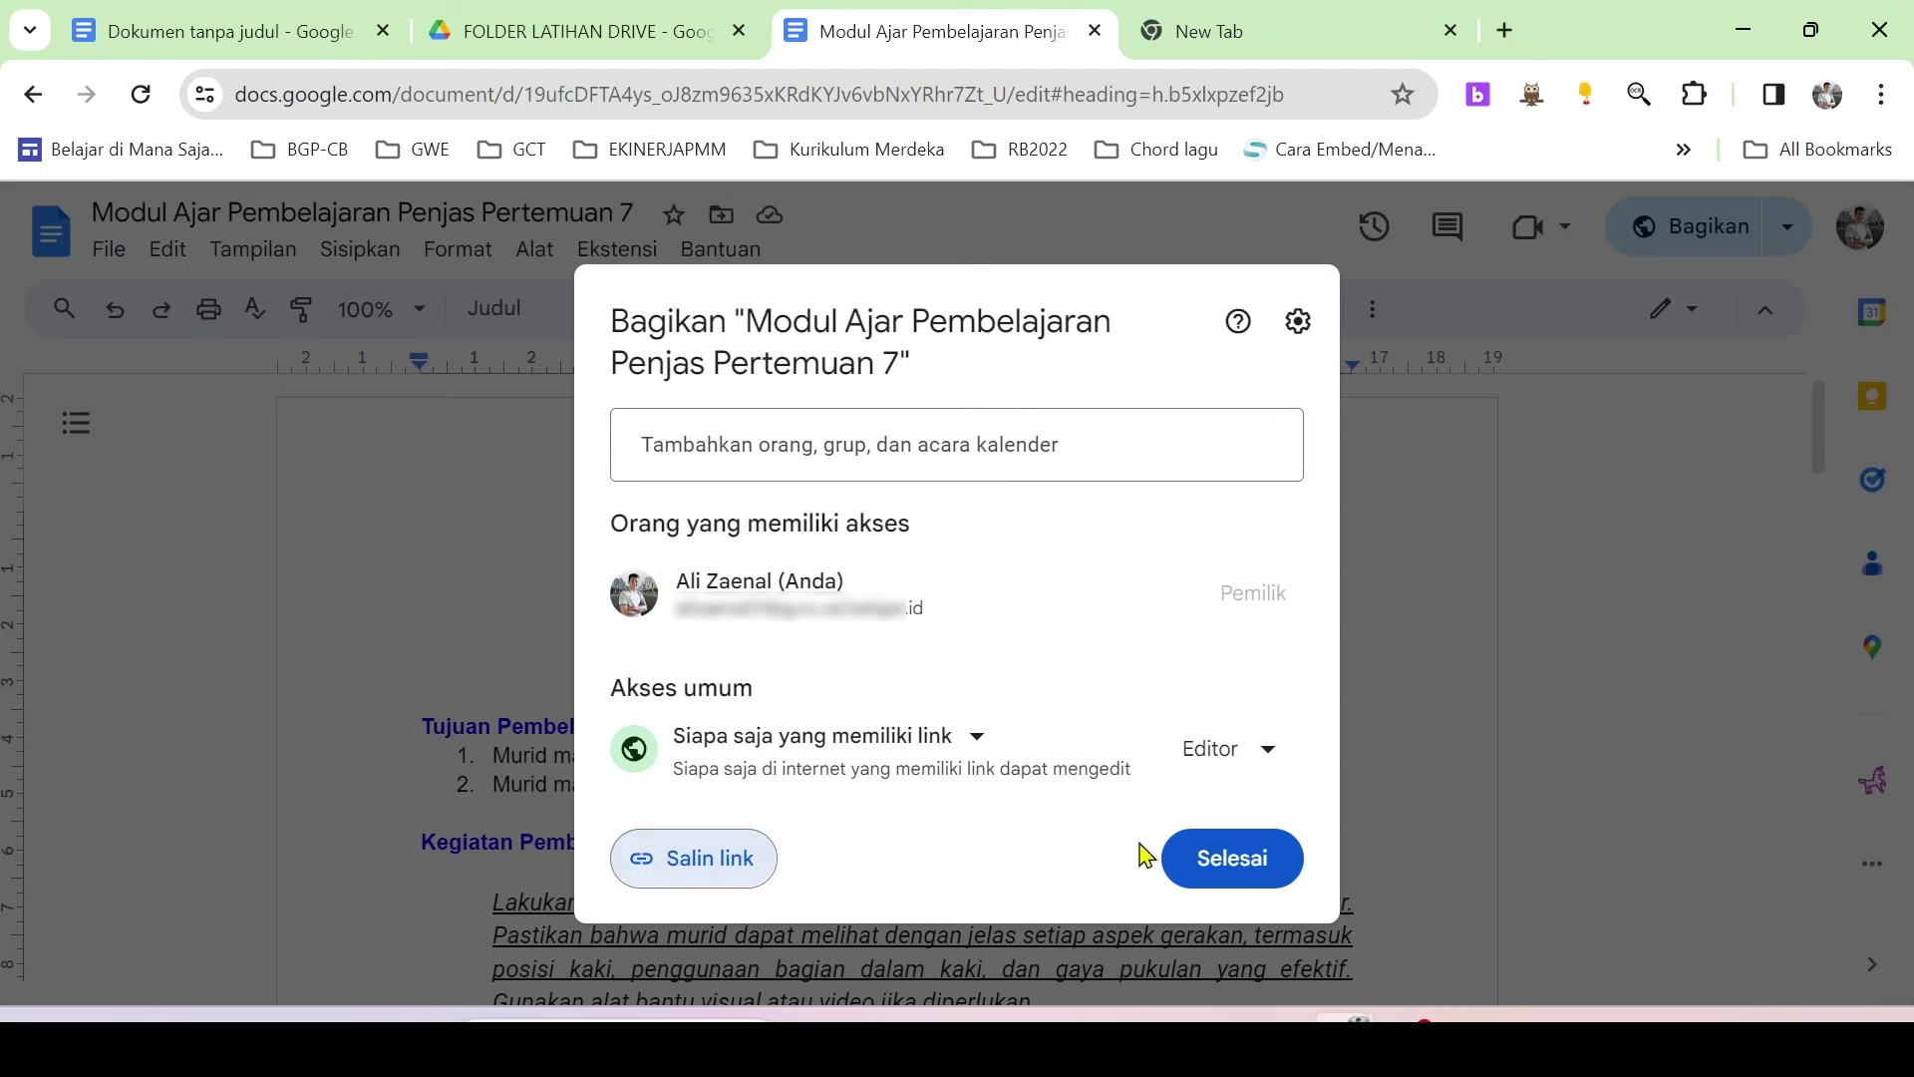
{"action": "left_click", "coordinate": [1217, 870]}
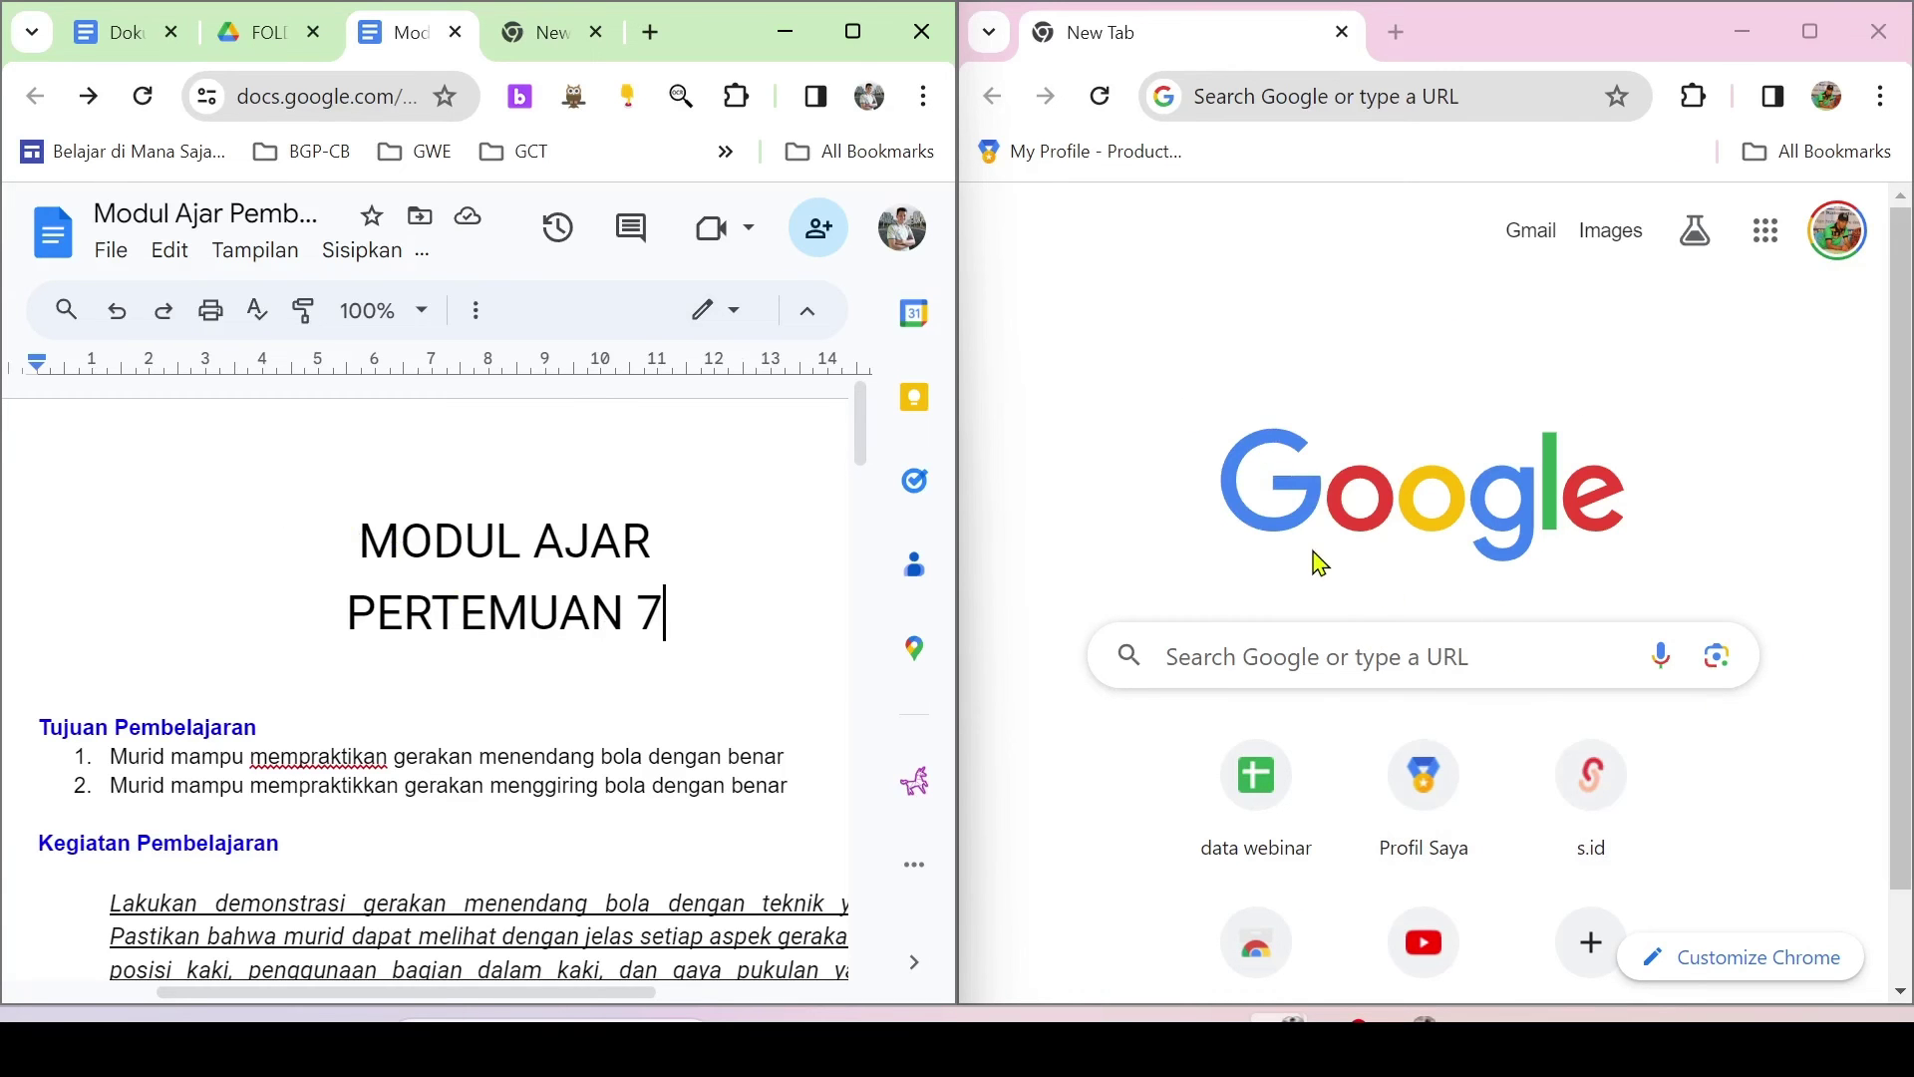
- Open the copied sharing link in the second Chrome window and show the start of the document in both windows
{"action": "scroll", "coordinate": [374, 648], "scroll_direction": "down", "scroll_amount": 4}
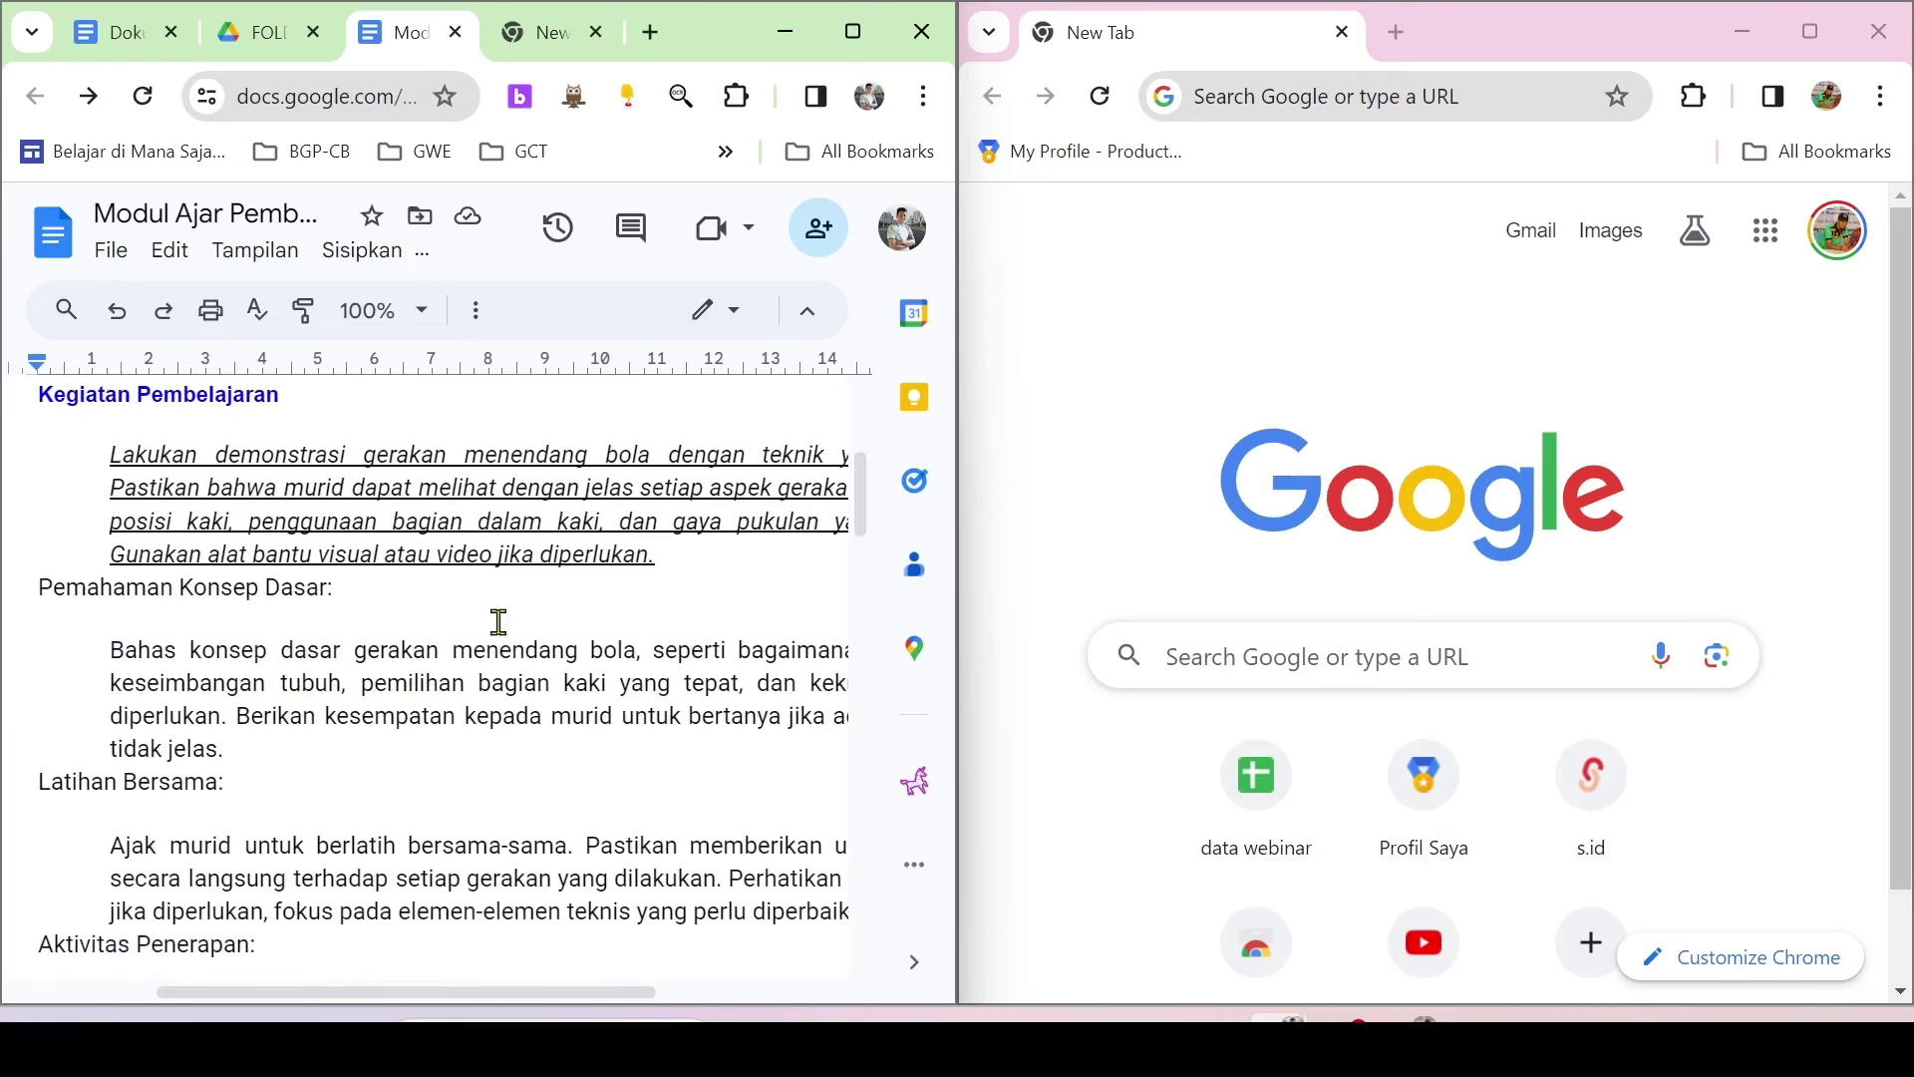
{"action": "left_click", "coordinate": [1254, 96]}
{"action": "key", "text": "ctrl+v"}
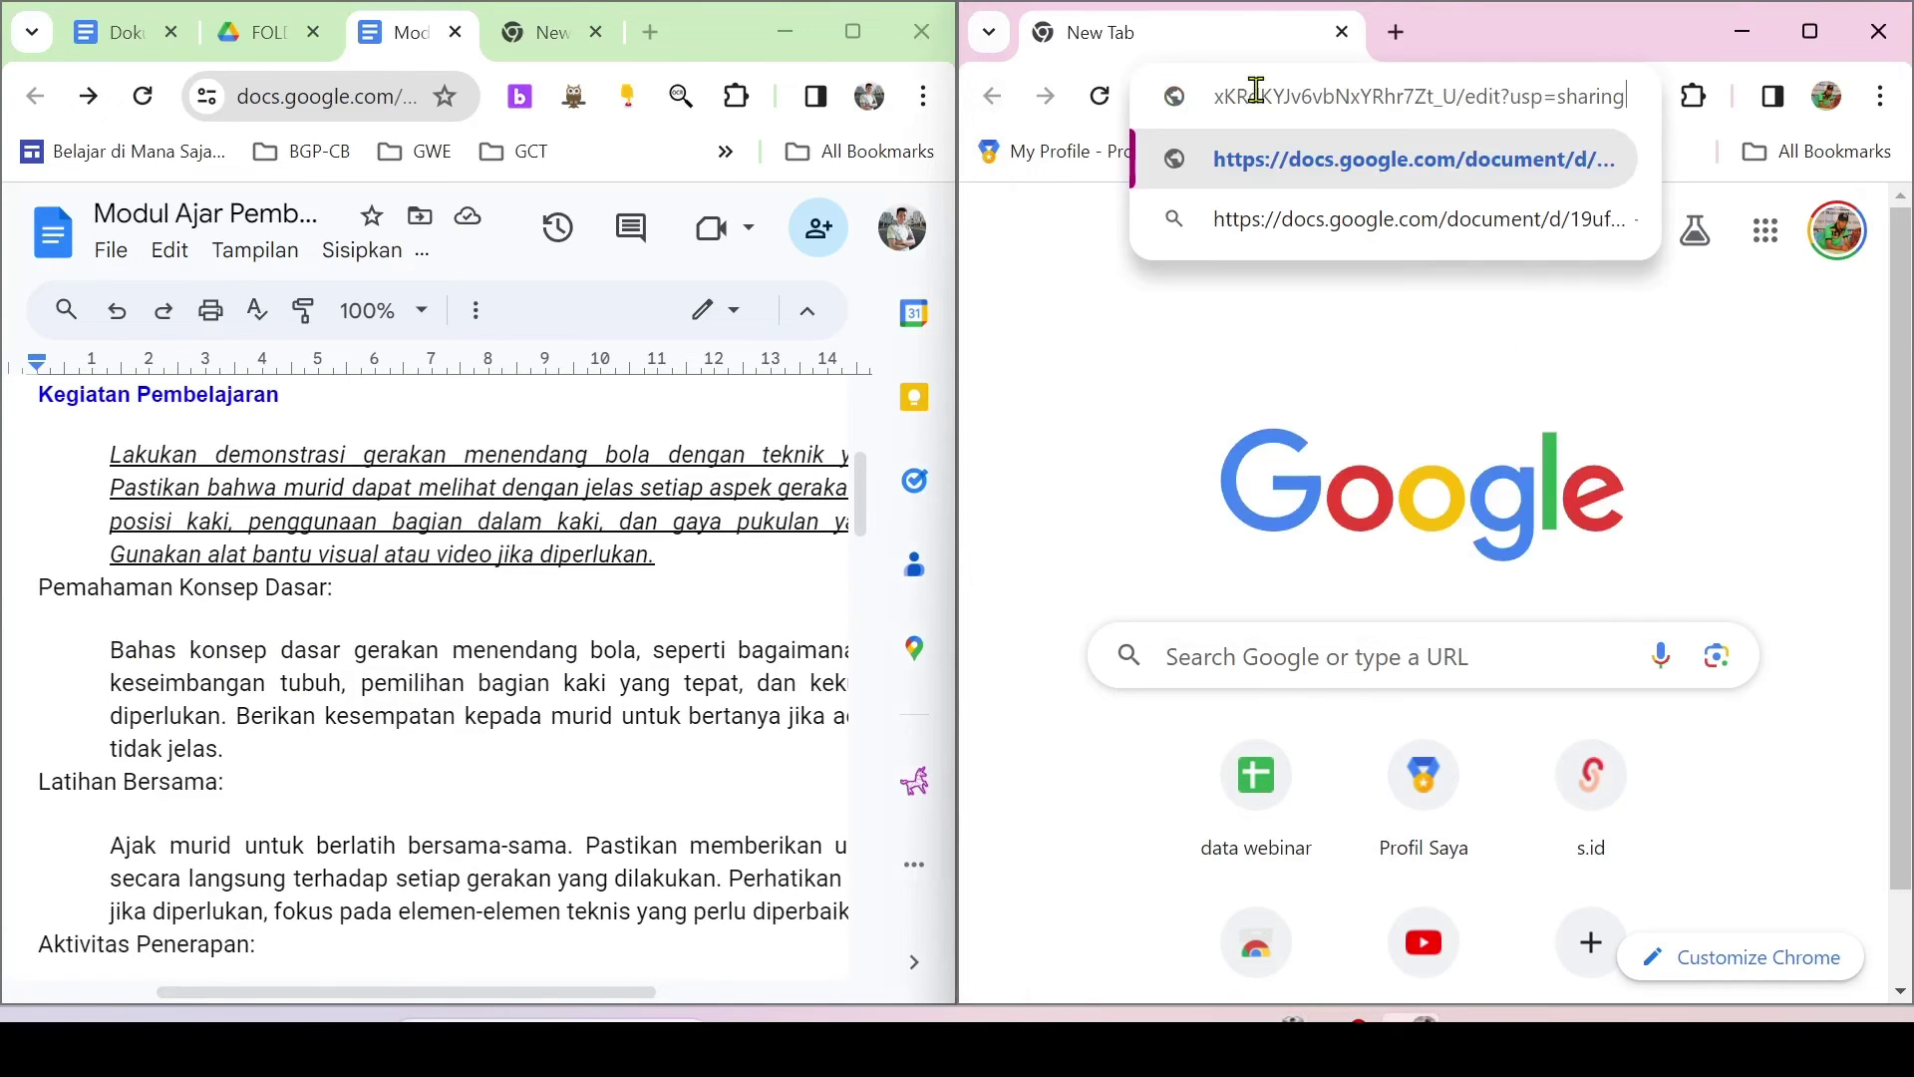
{"action": "key", "text": "Return"}
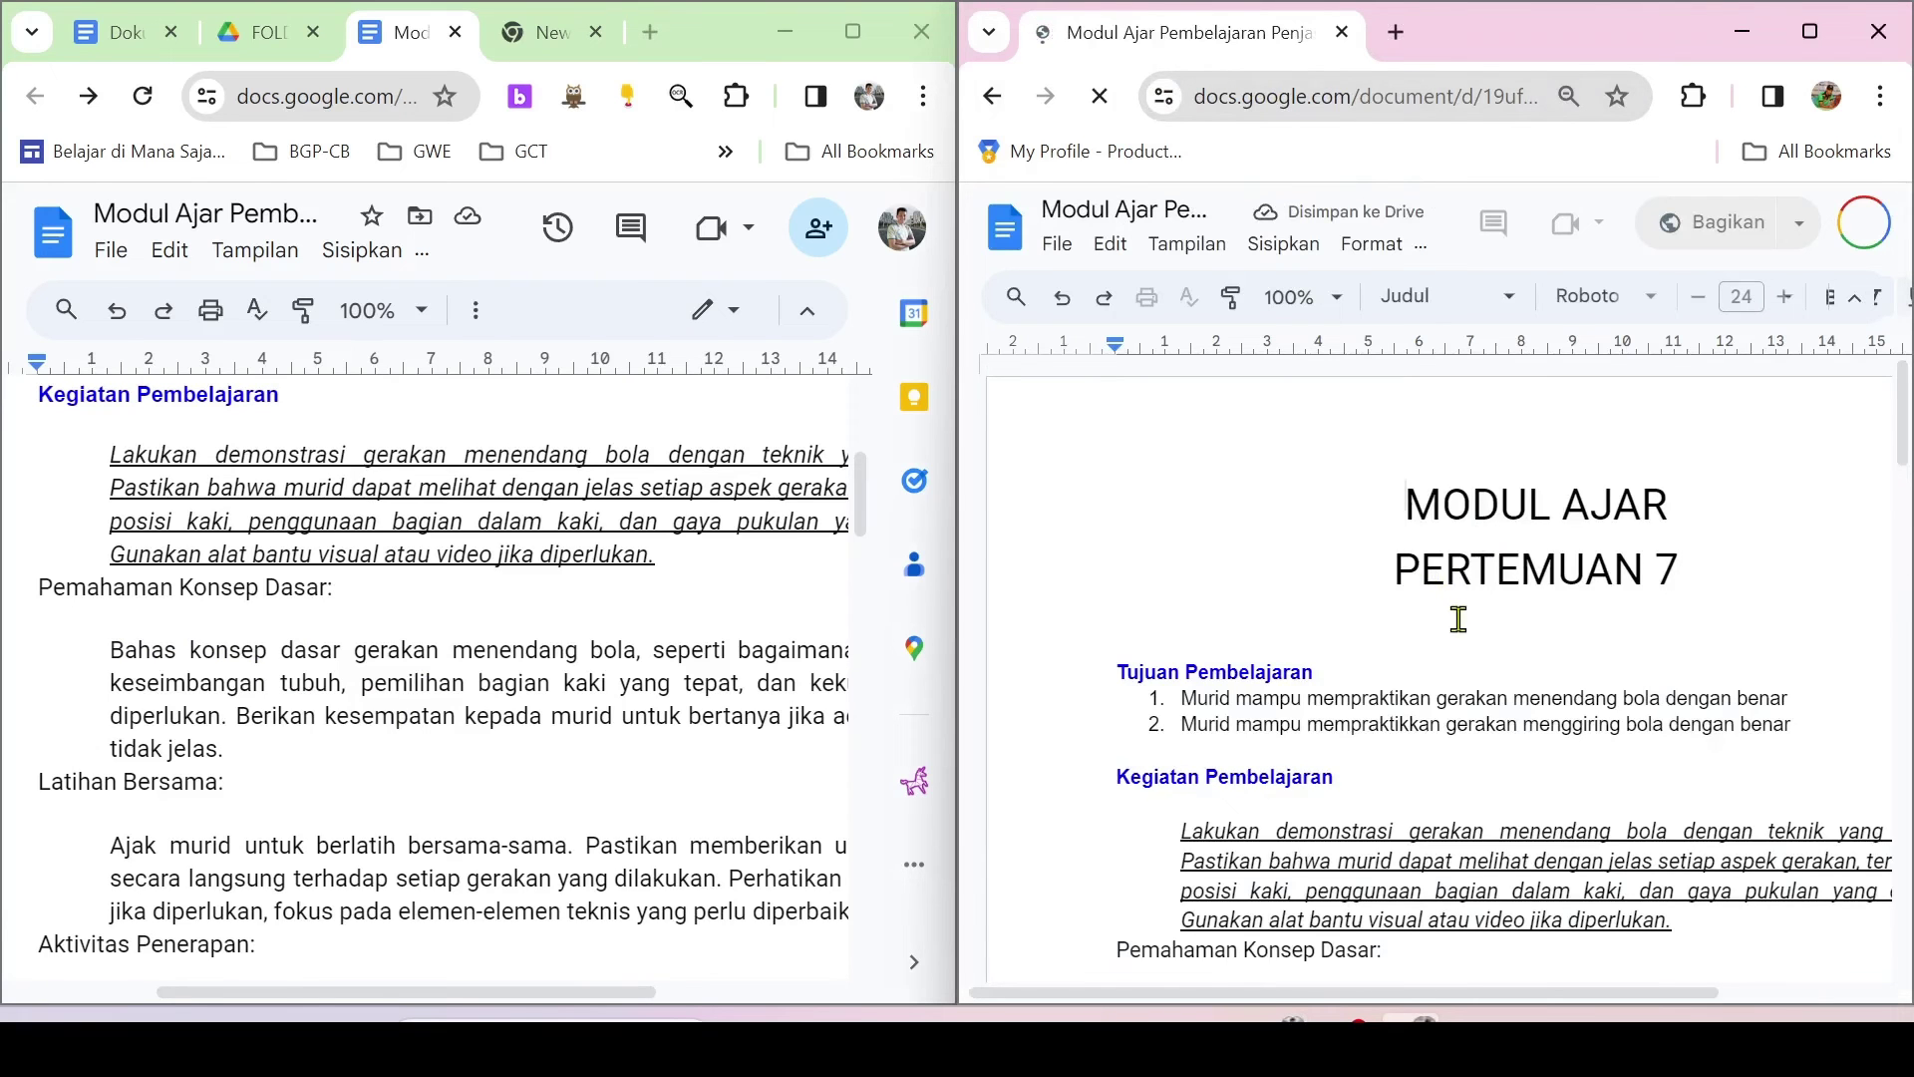
{"action": "scroll", "coordinate": [558, 737], "scroll_direction": "up", "scroll_amount": 5}
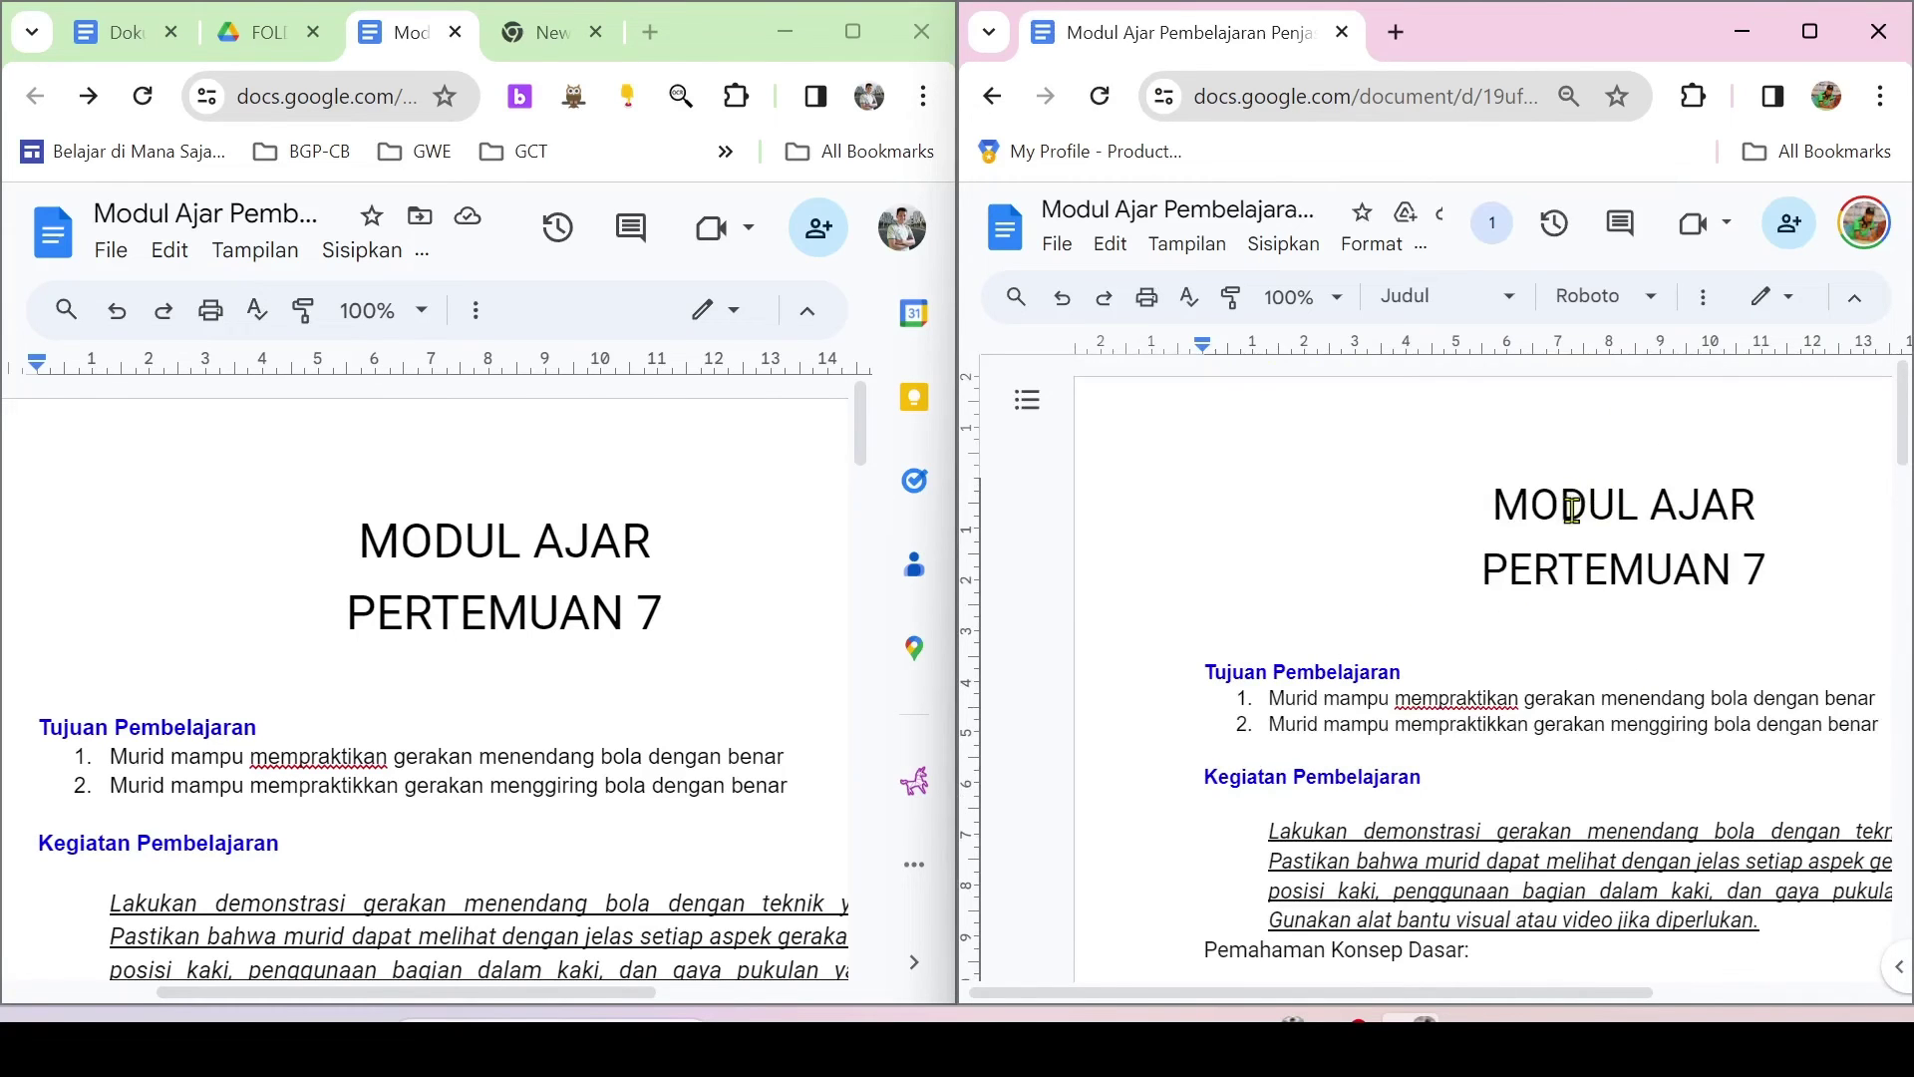
- In the shared copy's window, add a line below "PERTEMUAN 7" reading "Oleh :" followed by the author's name
{"action": "left_click", "coordinate": [1776, 580]}
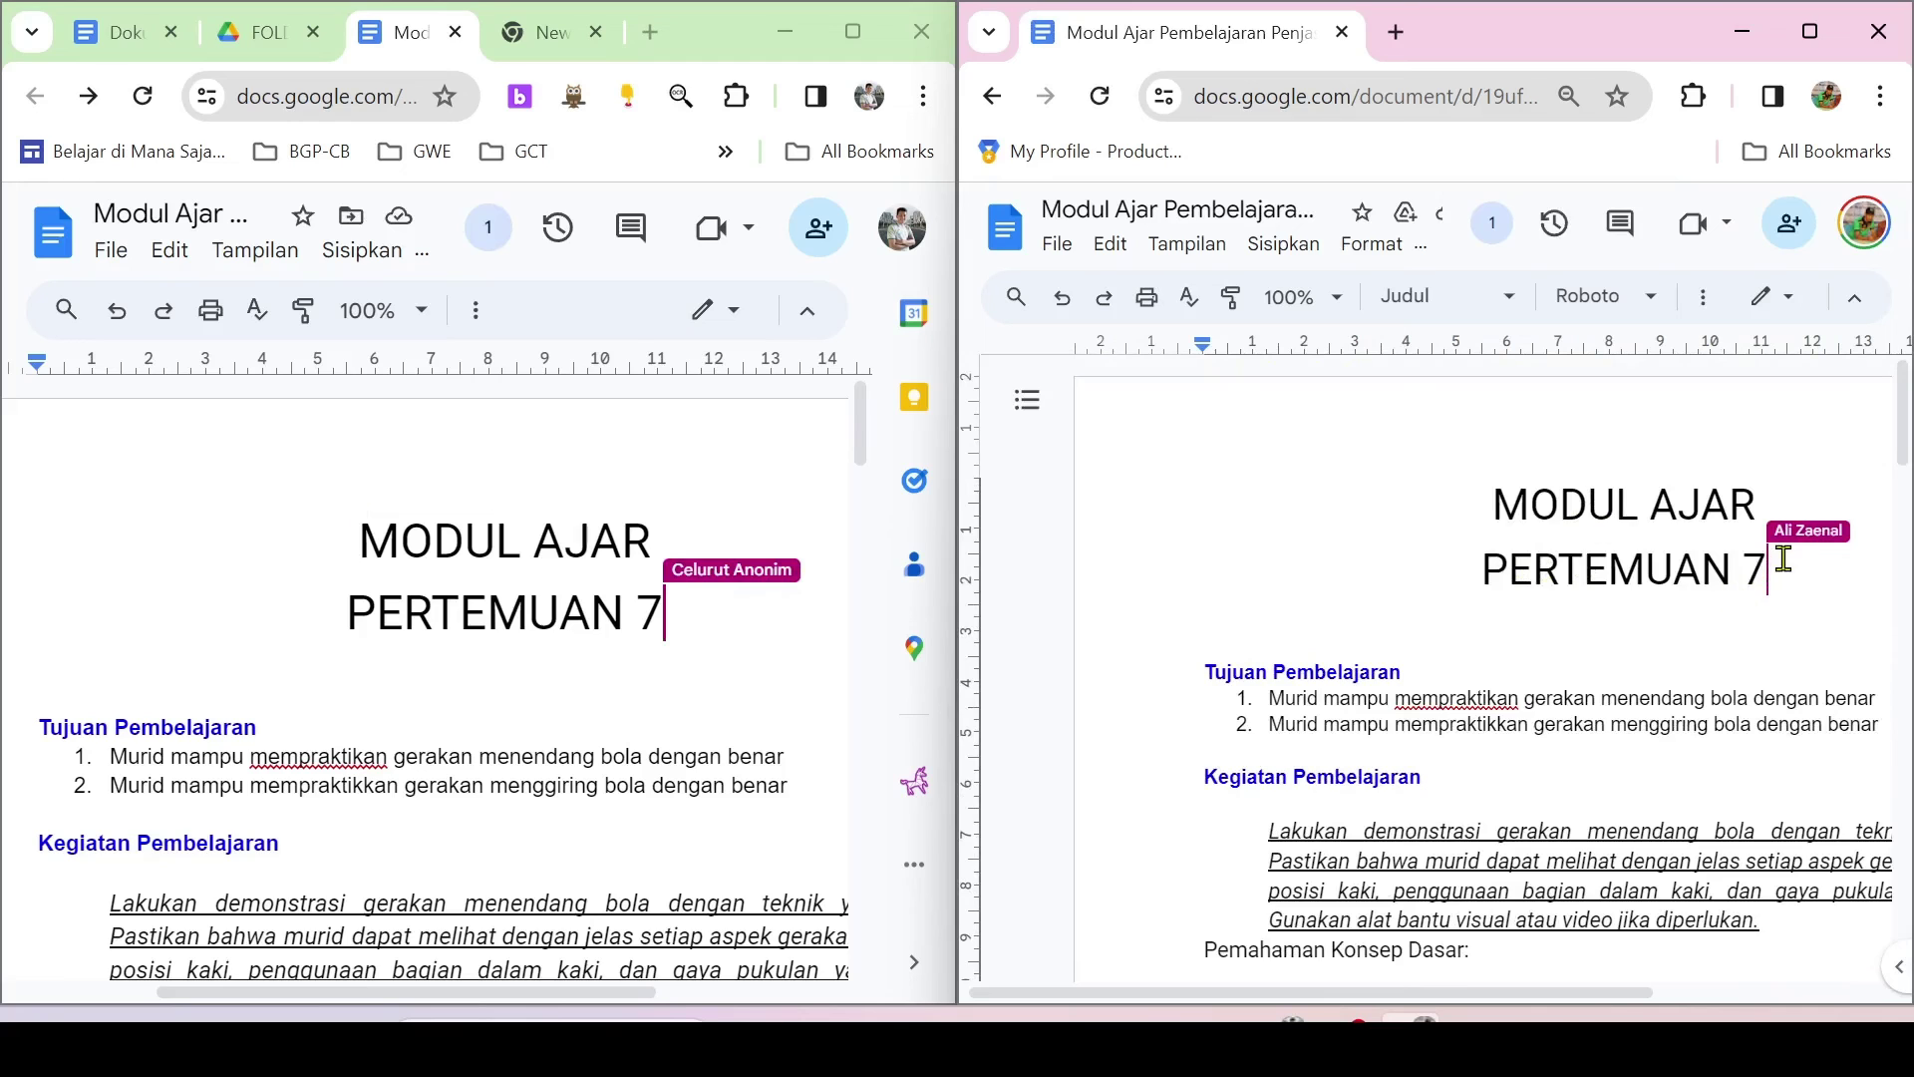
{"action": "key", "text": "Return"}
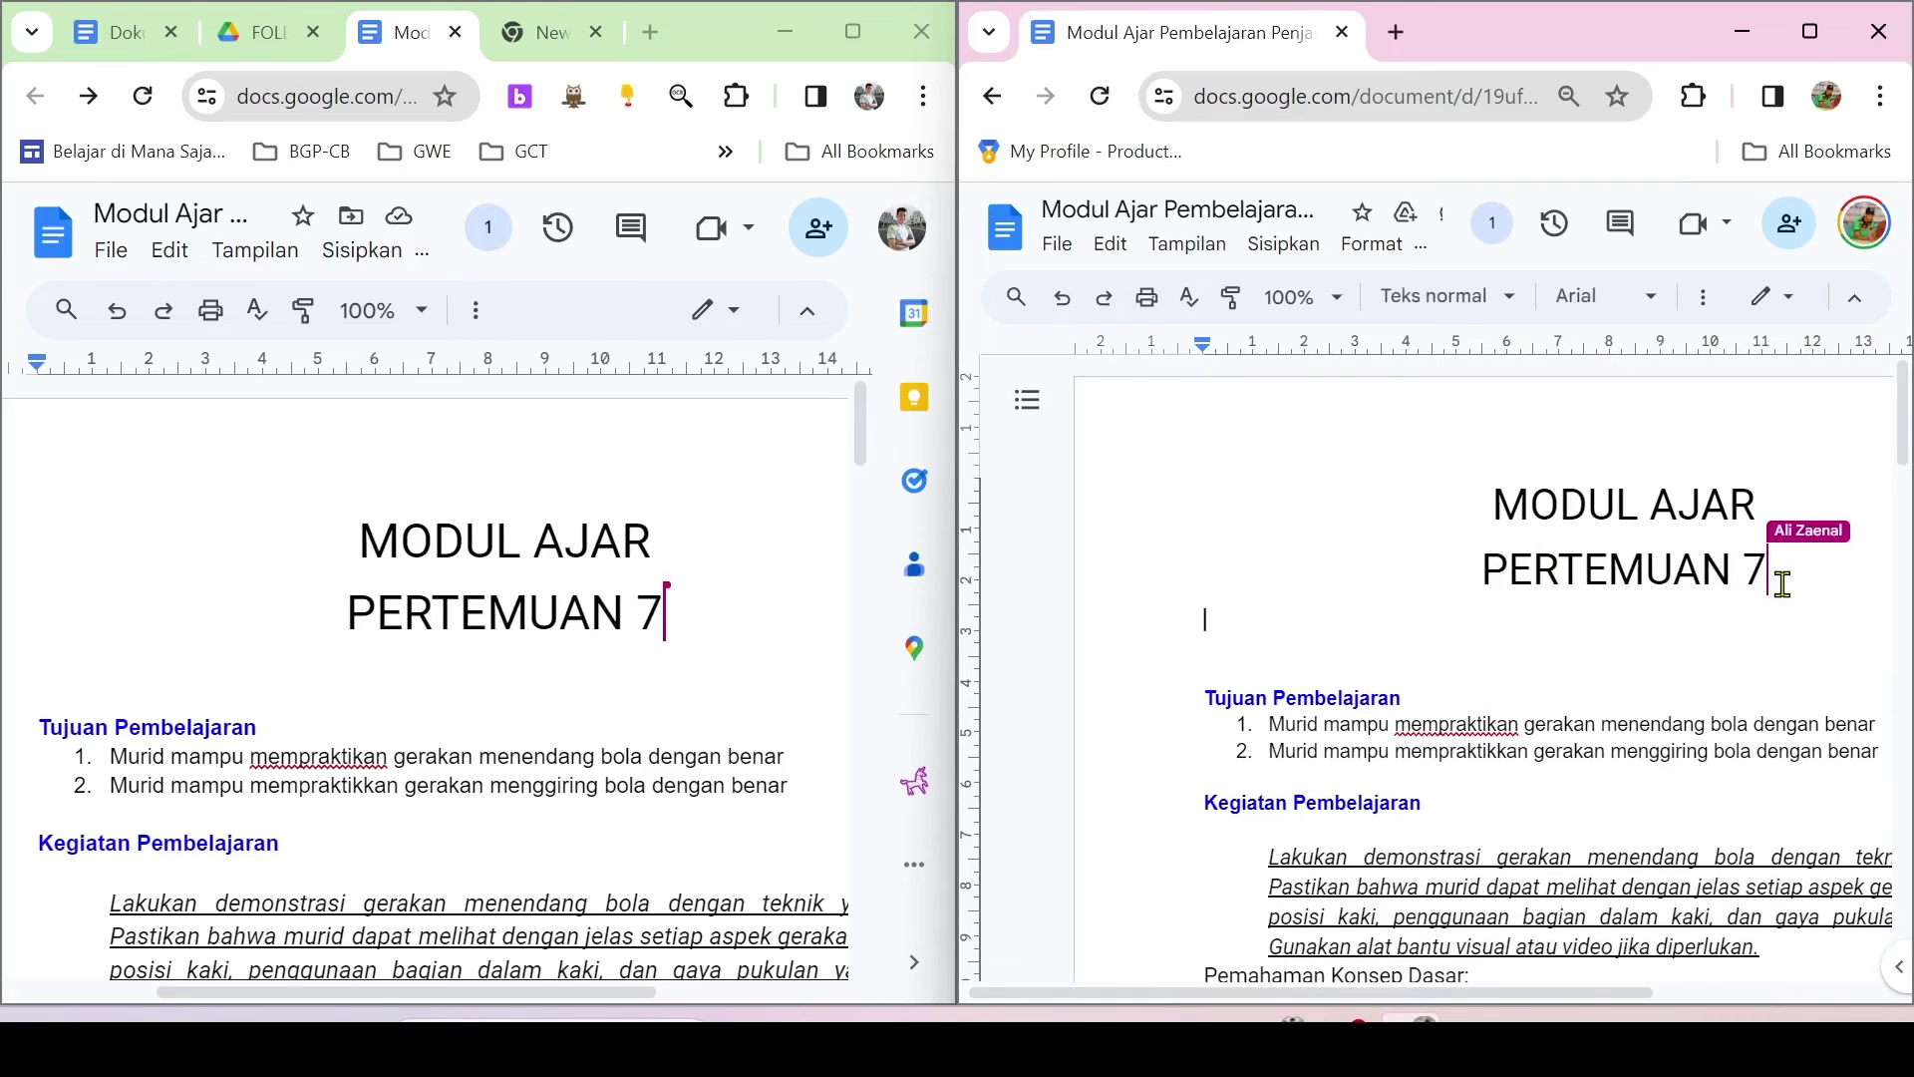
{"action": "type", "text": "Oleh "}
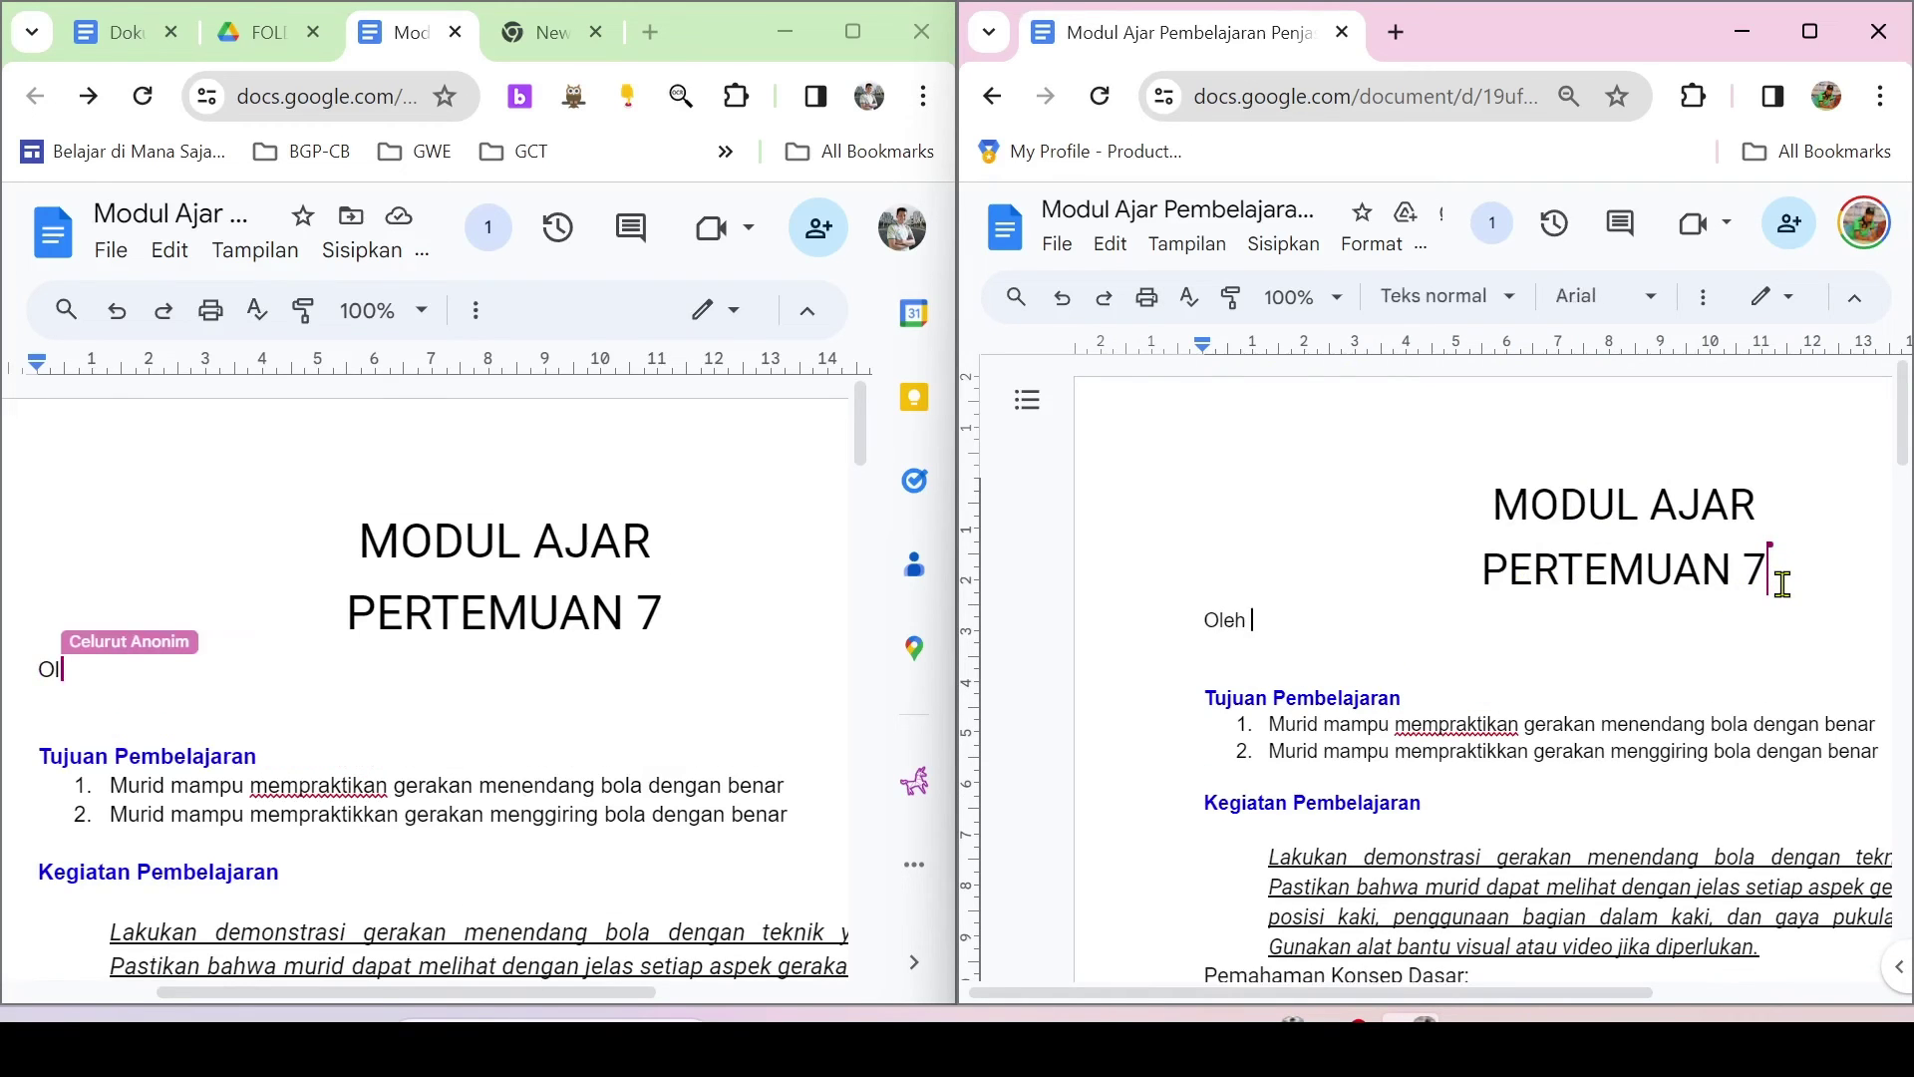
{"action": "type", "text": ": Ali Zaenal"}
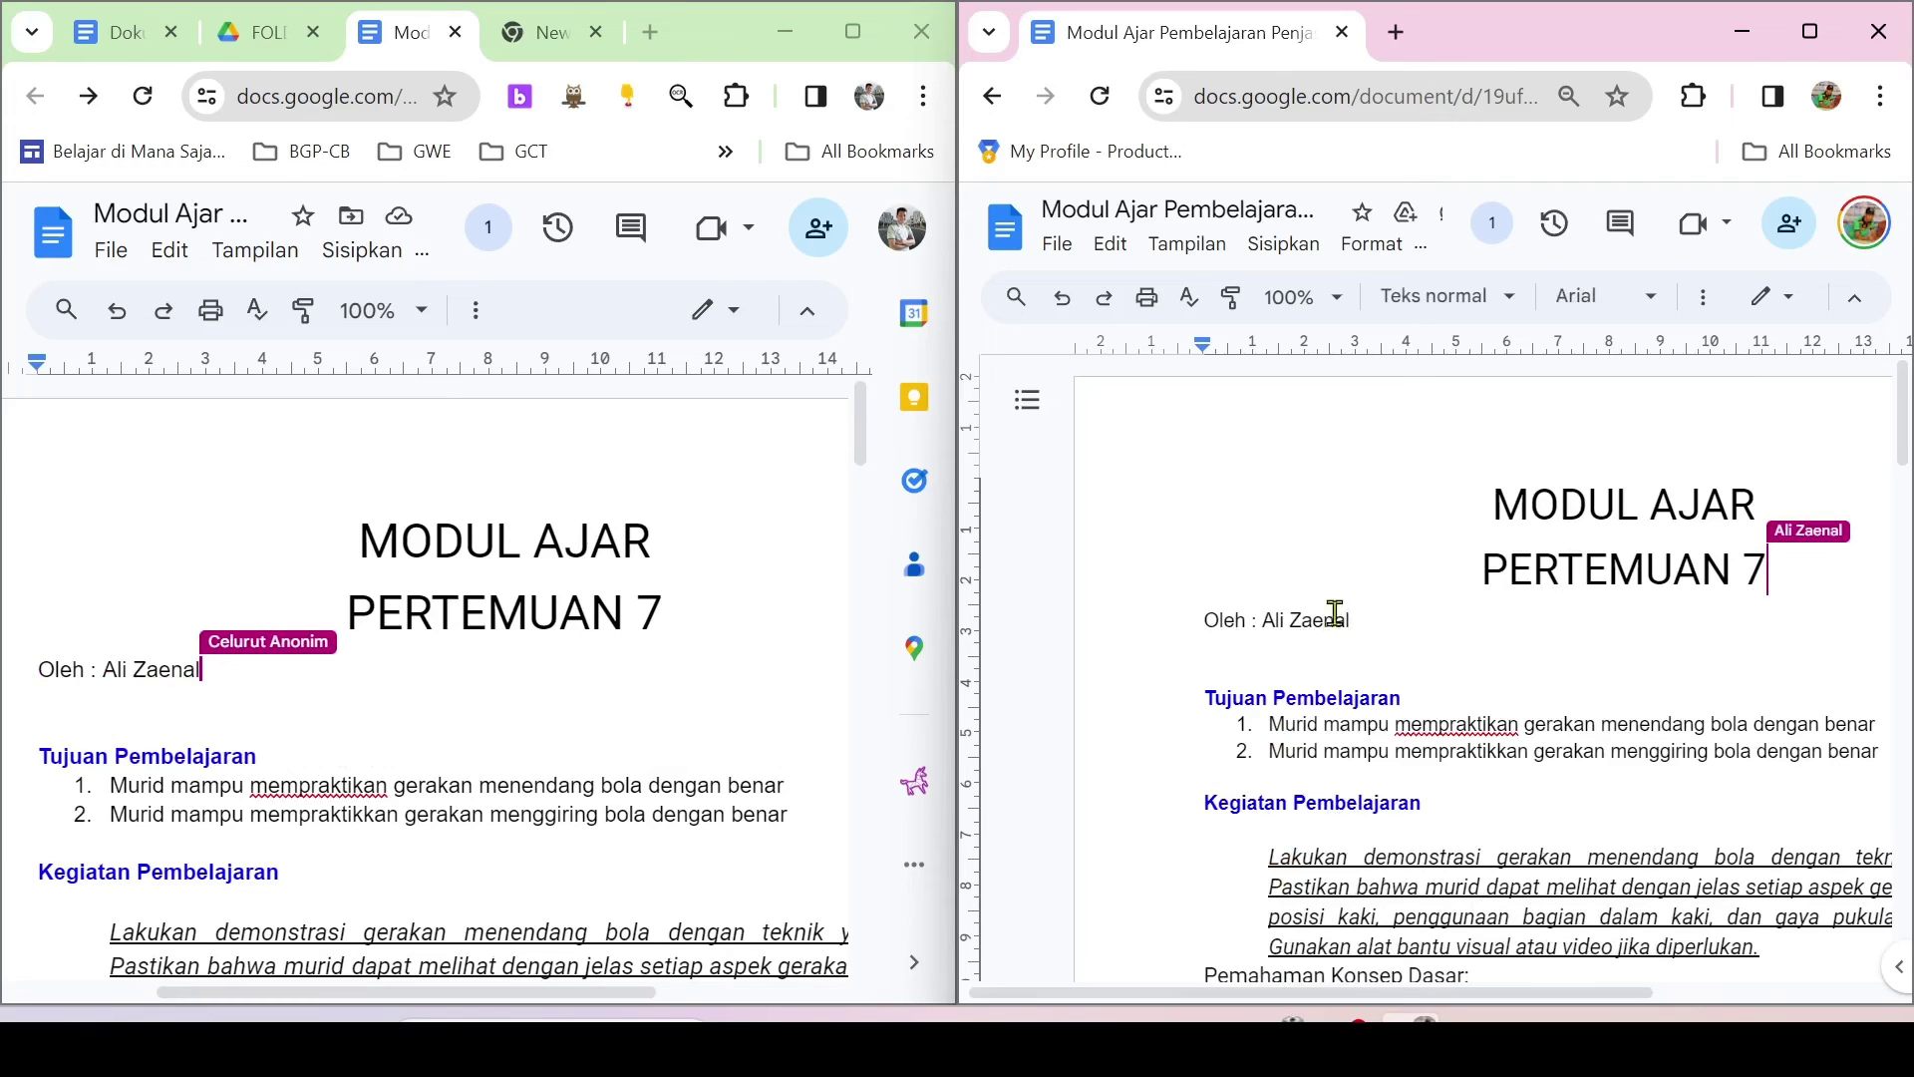
- Centre the "Oleh :" author line under the title from the second window and return to the owner's window
{"action": "left_click_drag", "start_coordinate": [1349, 620], "coordinate": [1136, 626]}
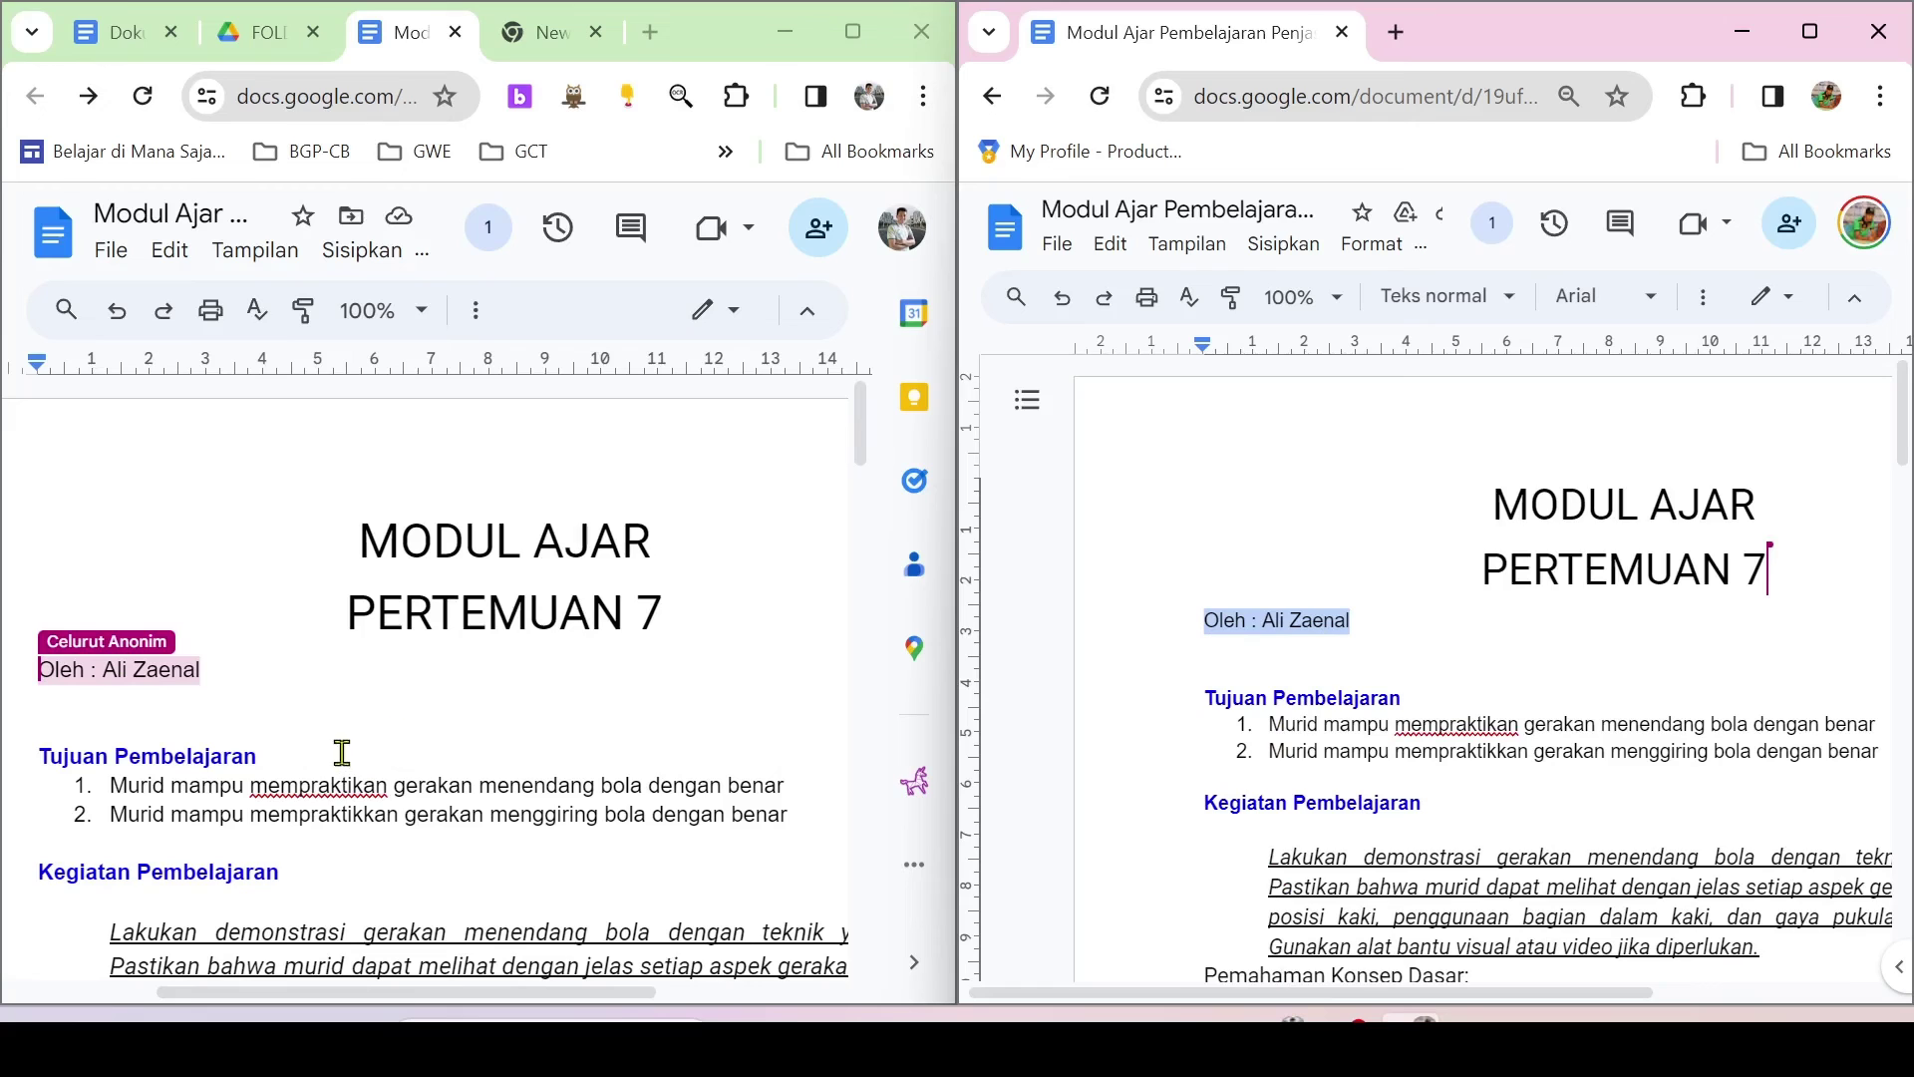
{"action": "left_click", "coordinate": [1698, 299]}
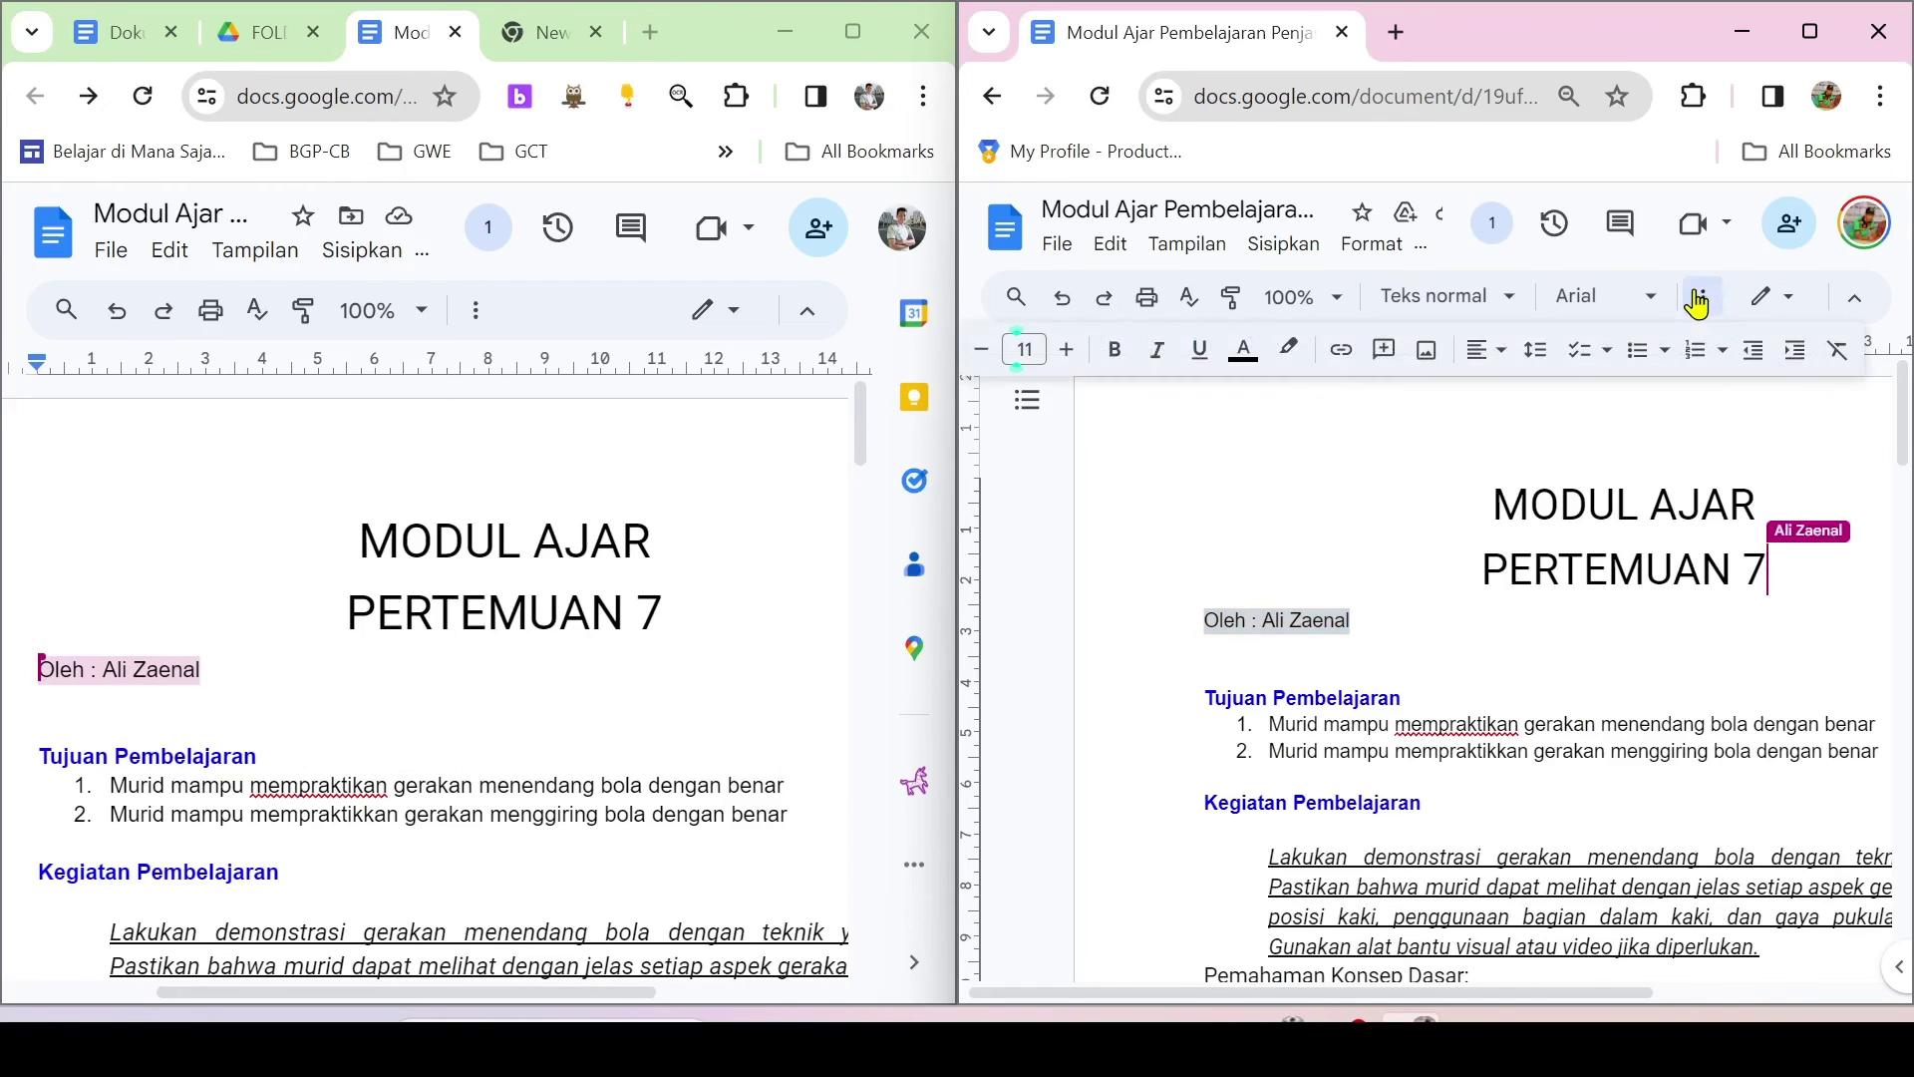
{"action": "left_click", "coordinate": [1485, 349]}
{"action": "left_click", "coordinate": [1525, 399]}
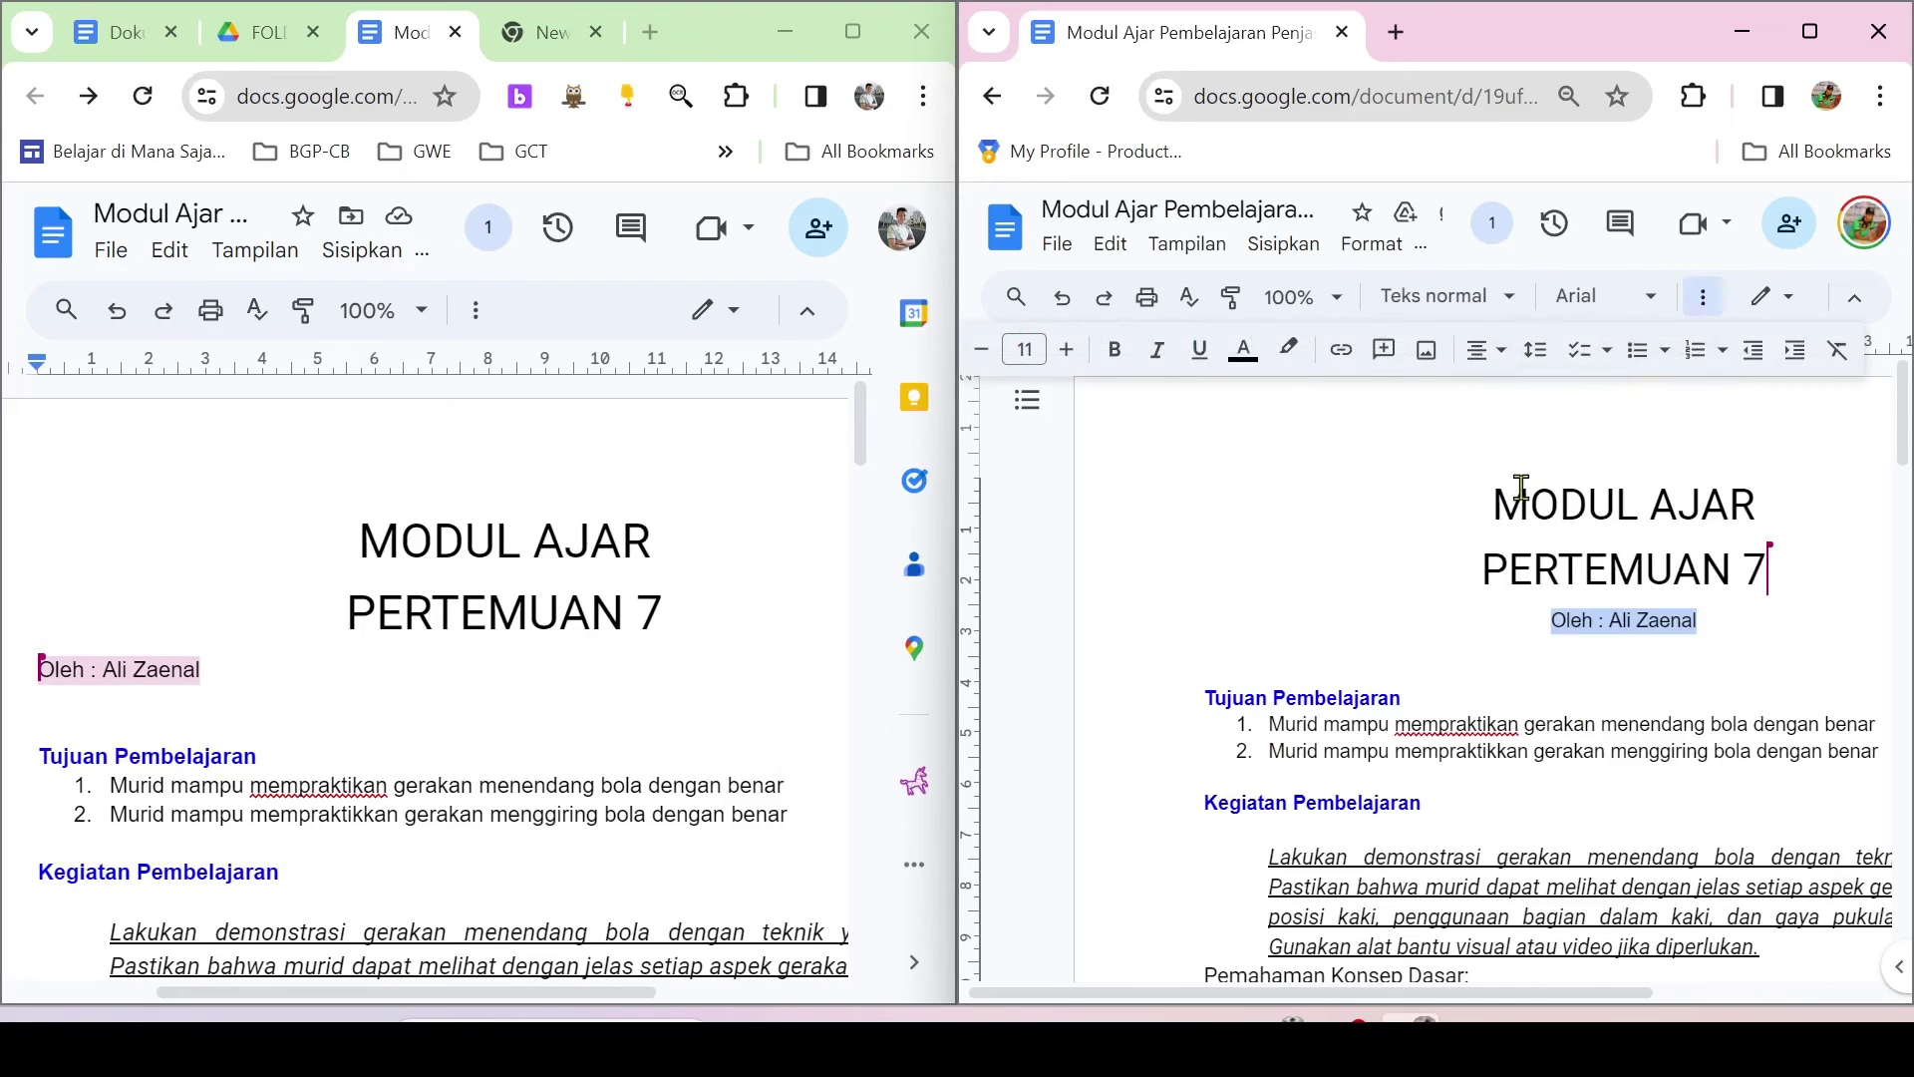
{"action": "left_click", "coordinate": [1652, 658]}
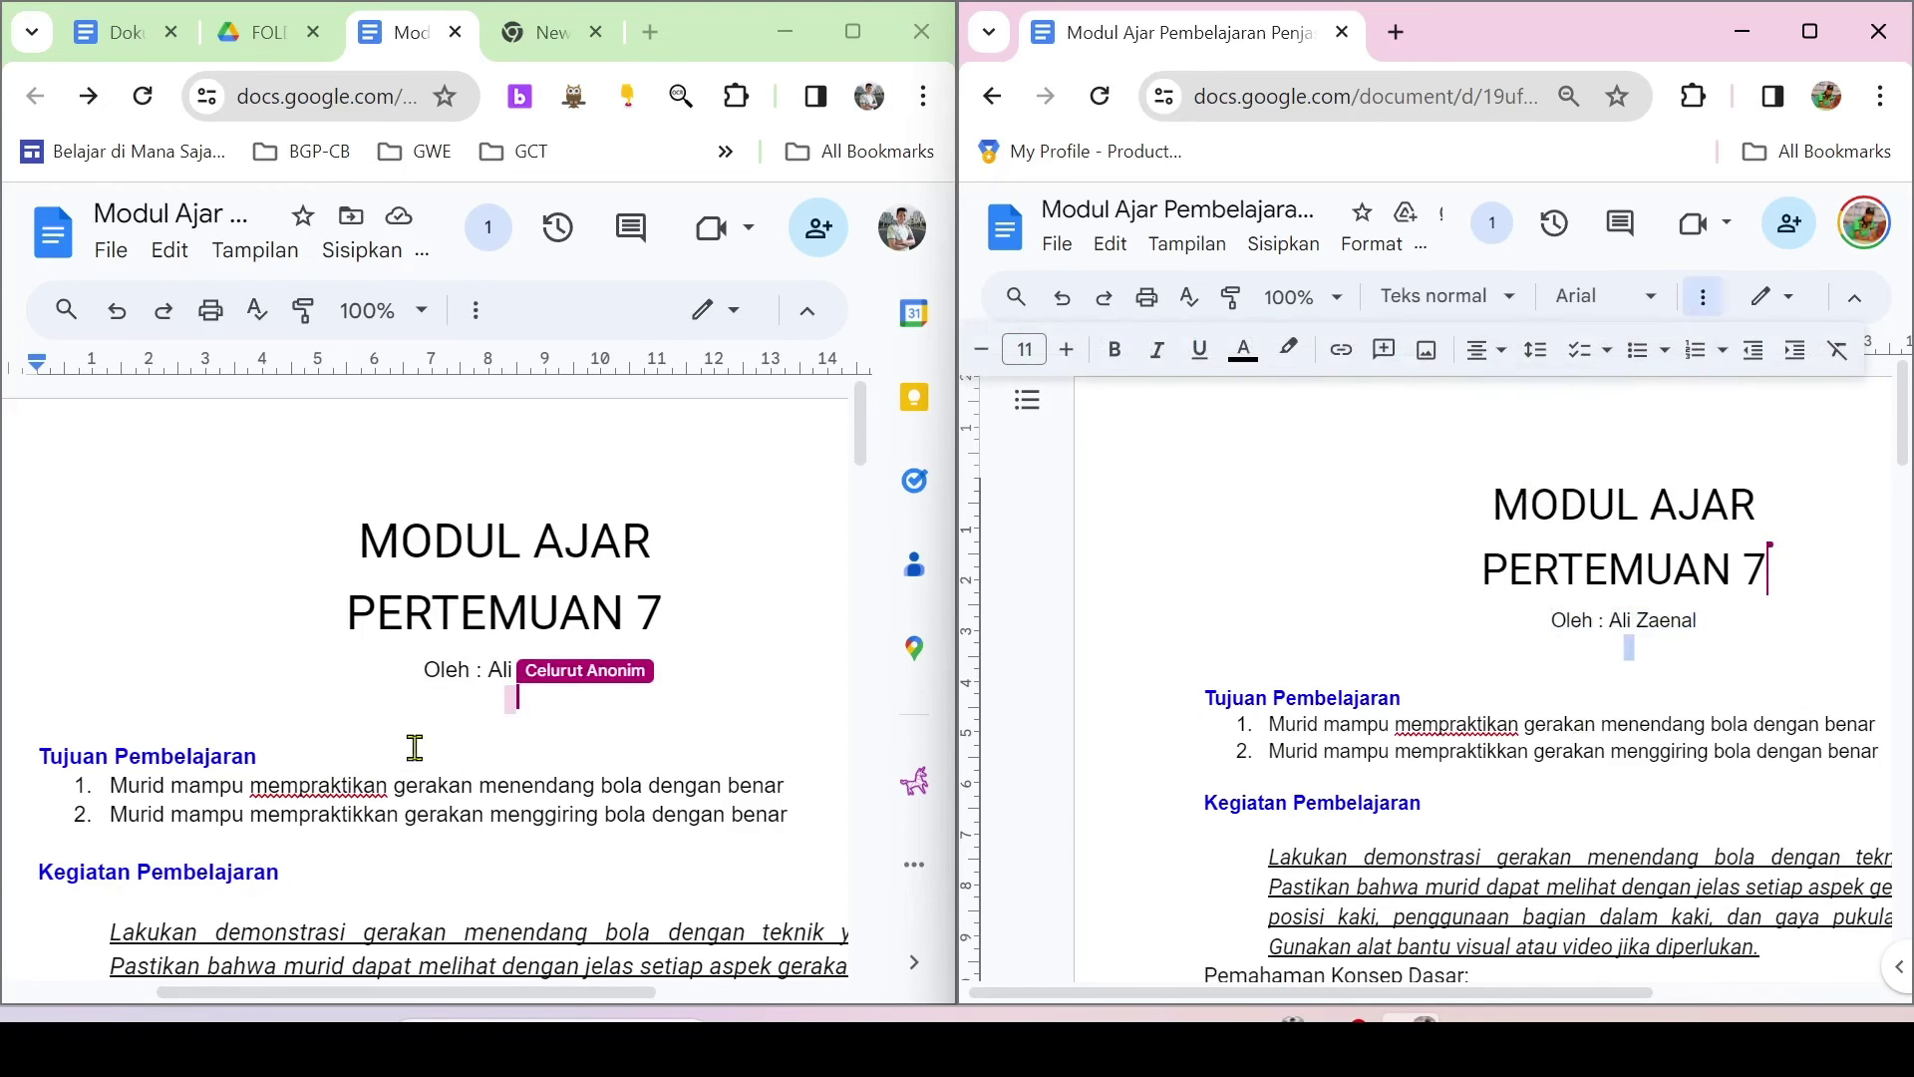
{"action": "left_click", "coordinate": [462, 814]}
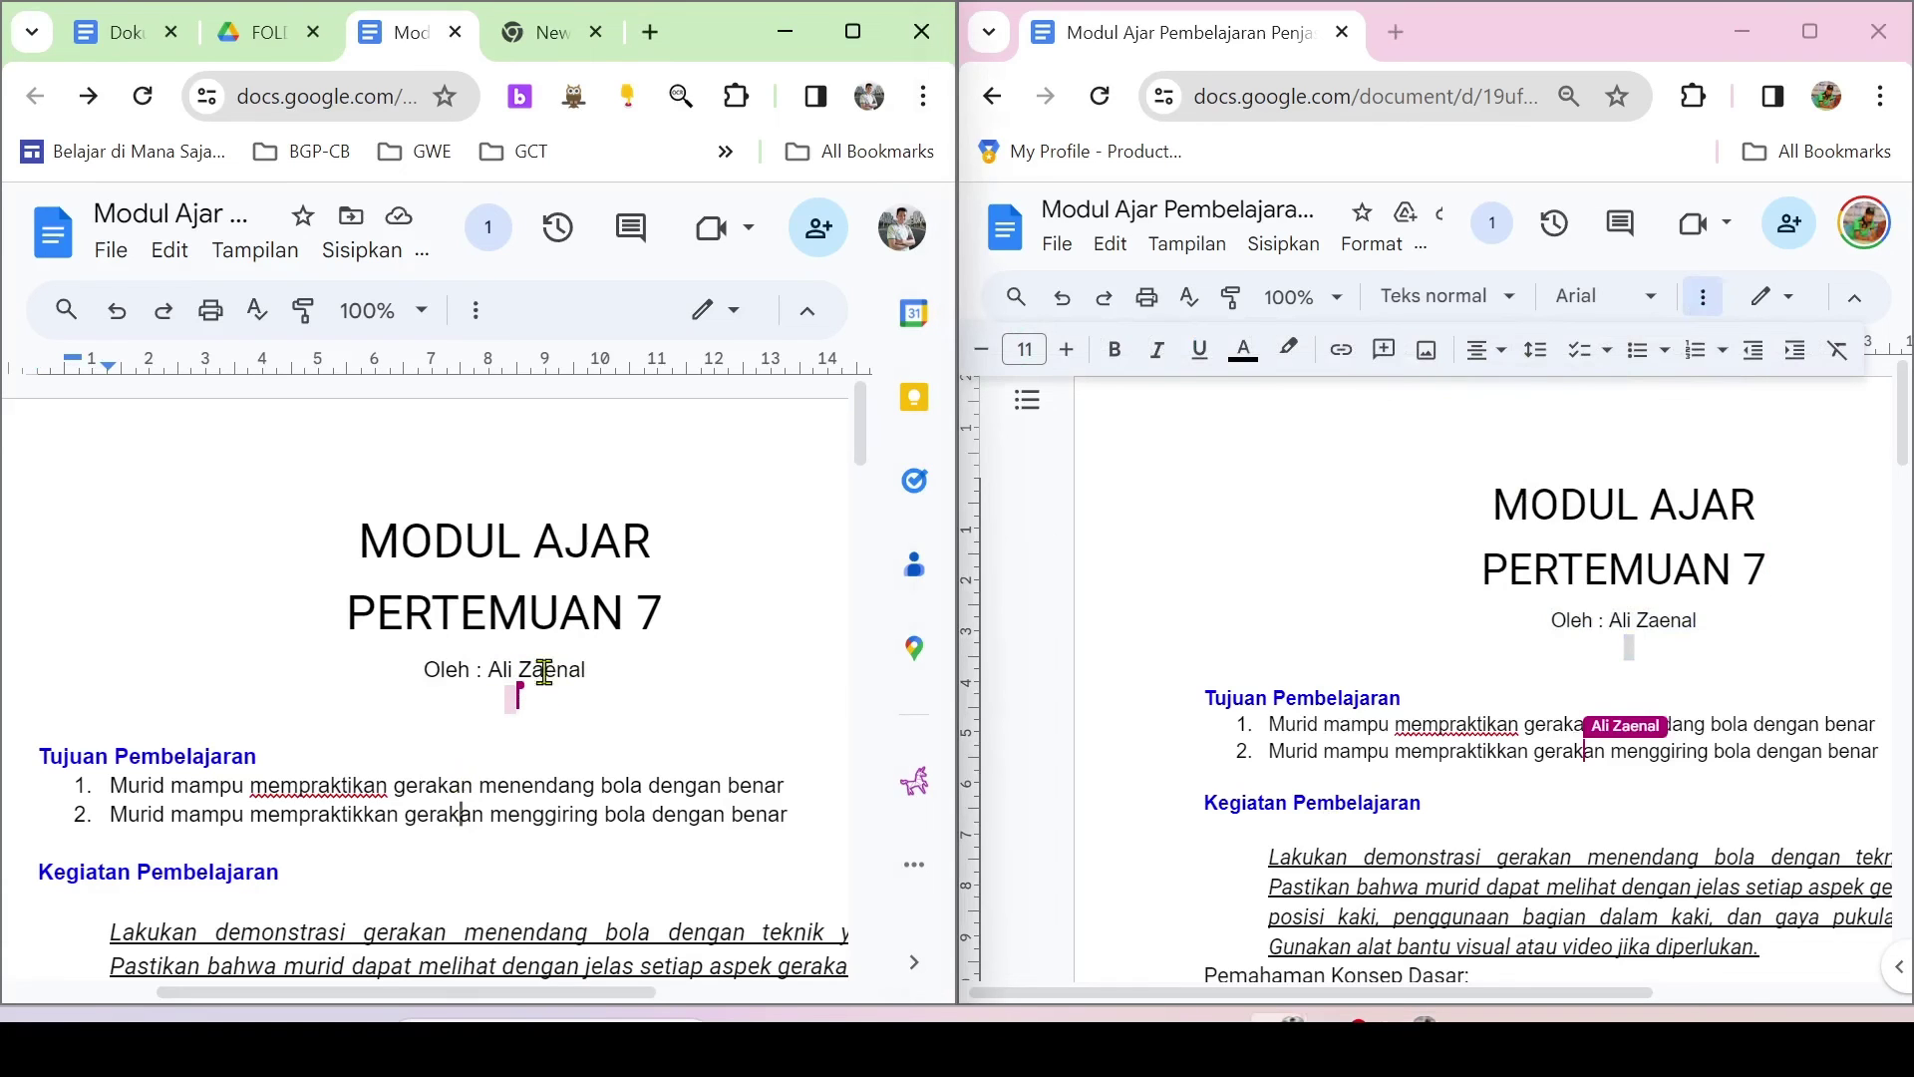